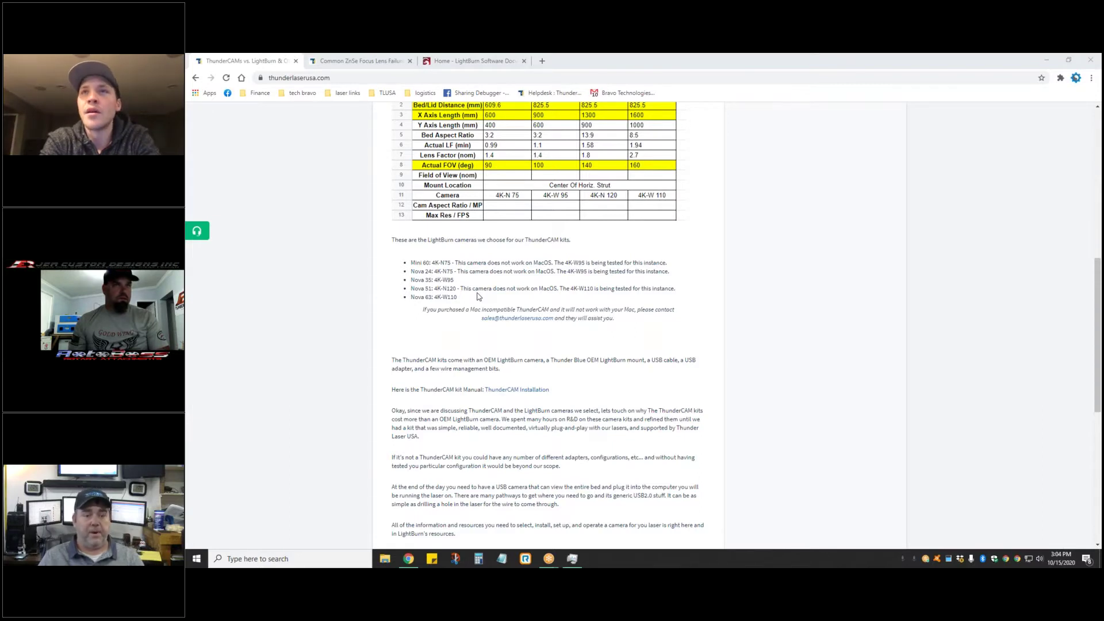
Step: Search the support knowledge base for "sequencing" and open the article Thunder Laser Dual-Stage Air Assist Sequencing Issues
scroll(478, 296, up, 8)
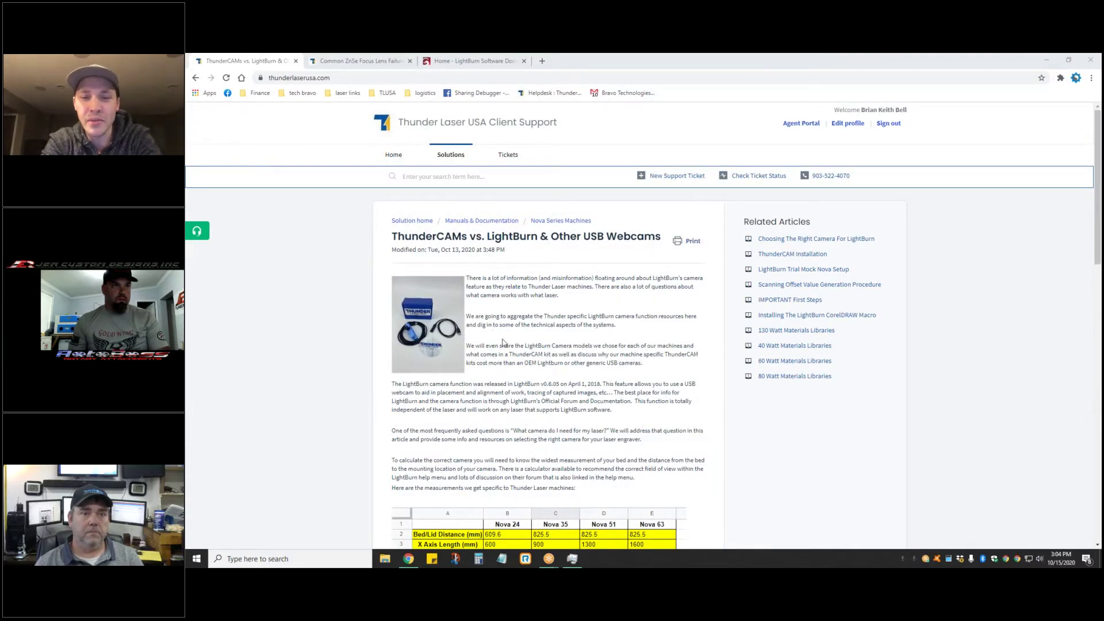
click(399, 174)
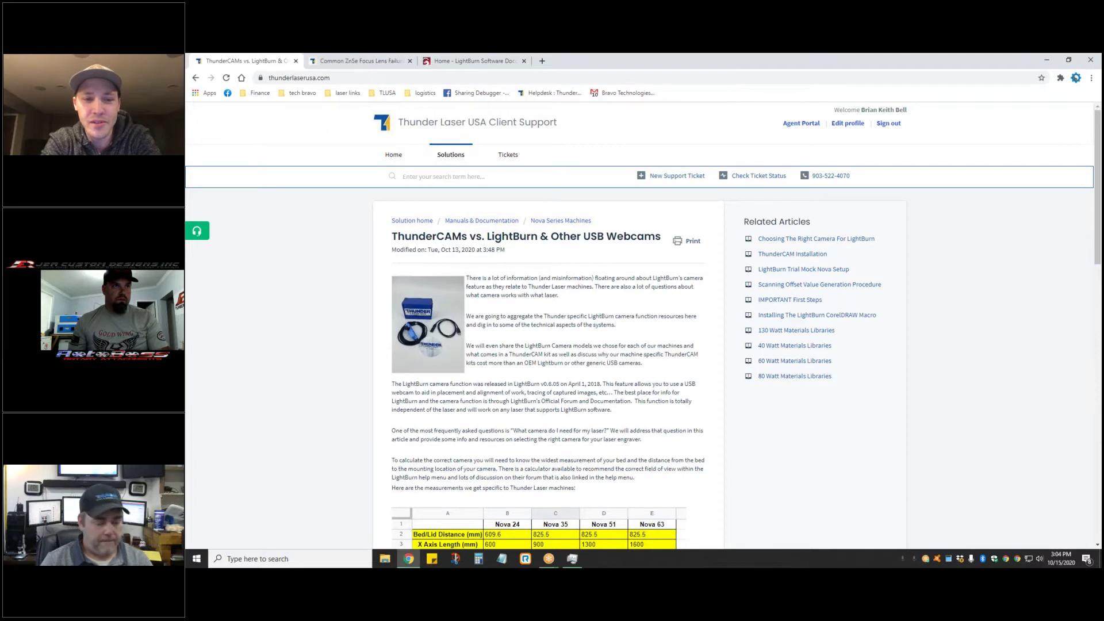
text(sequencing)
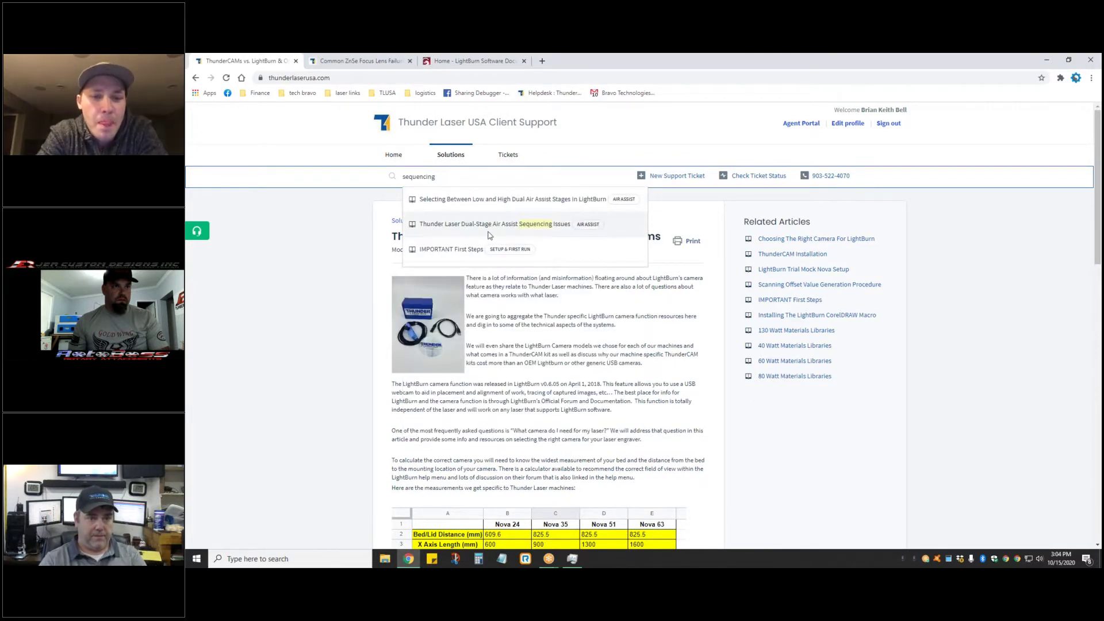
click(489, 230)
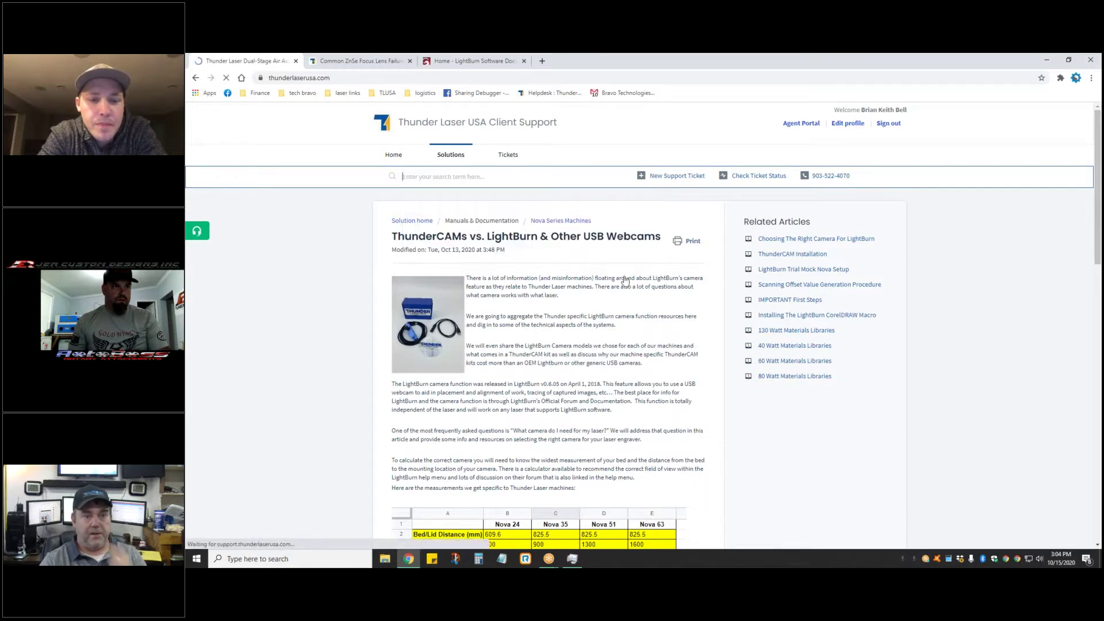
Step: Review the supported workarounds in the dual-stage air assist sequencing article, from the video through the SEND method
scroll(567, 282, down, 3)
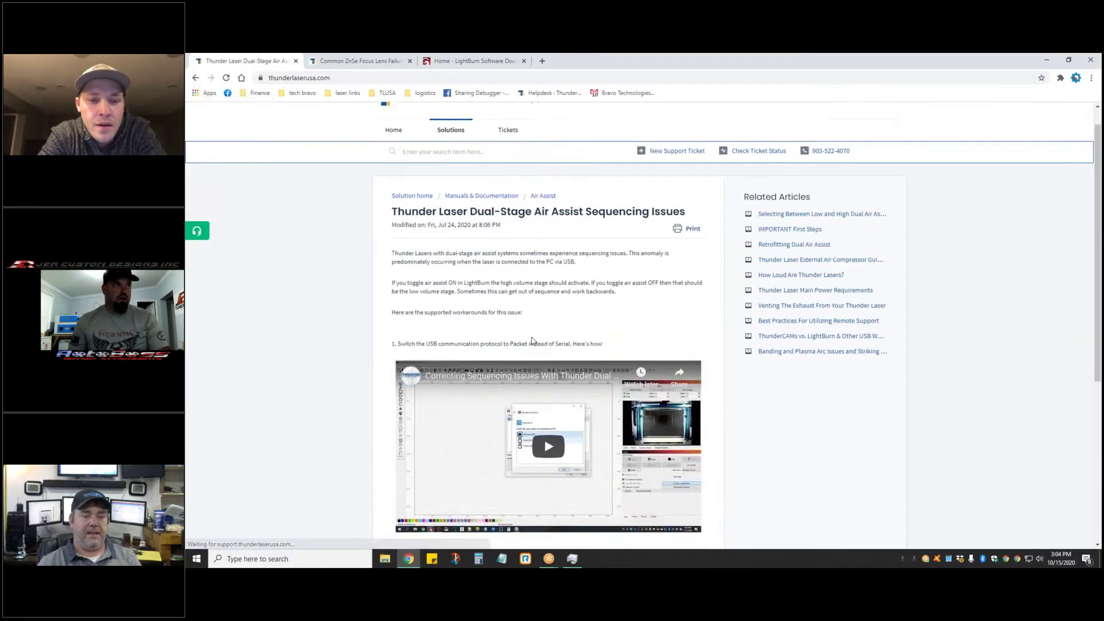
scroll(523, 329, down, 1)
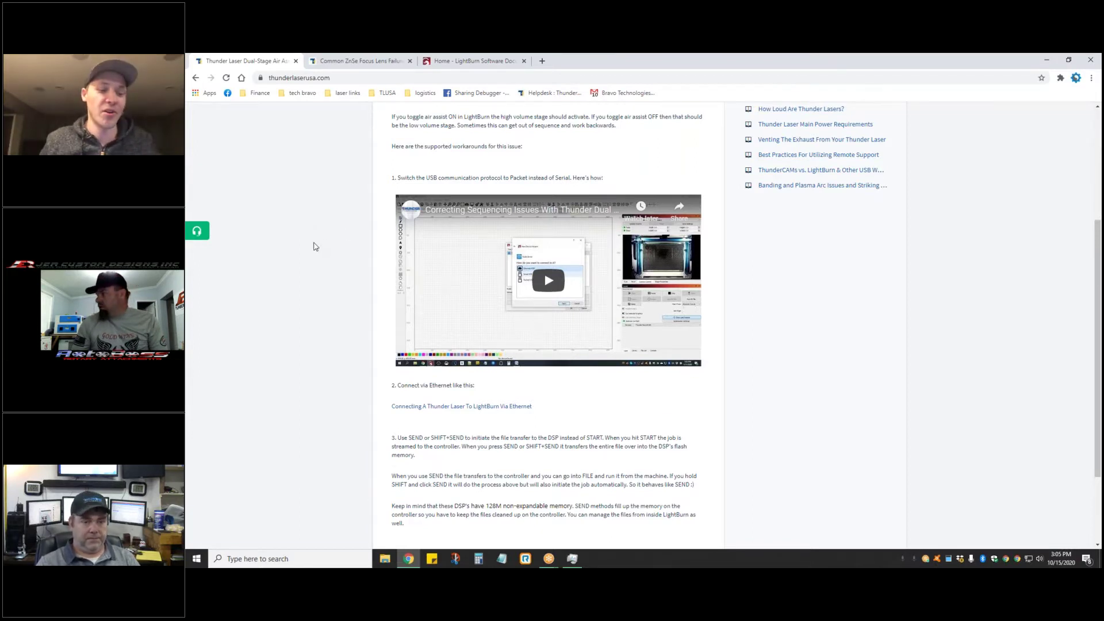
scroll(314, 246, down, 3)
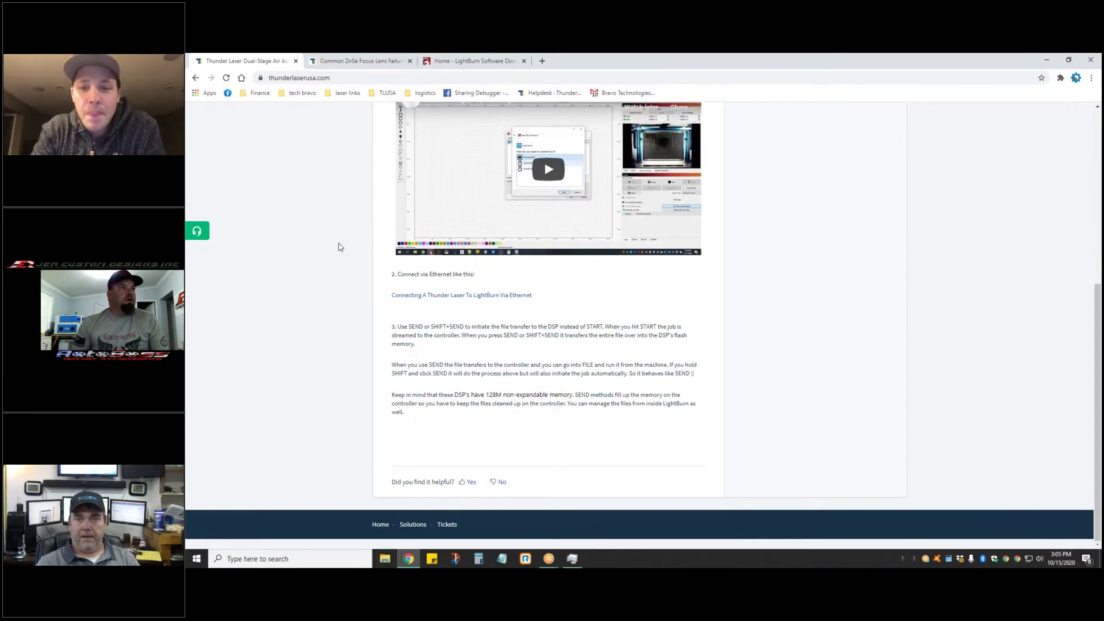
scroll(340, 247, up, 3)
scroll(348, 237, up, 2)
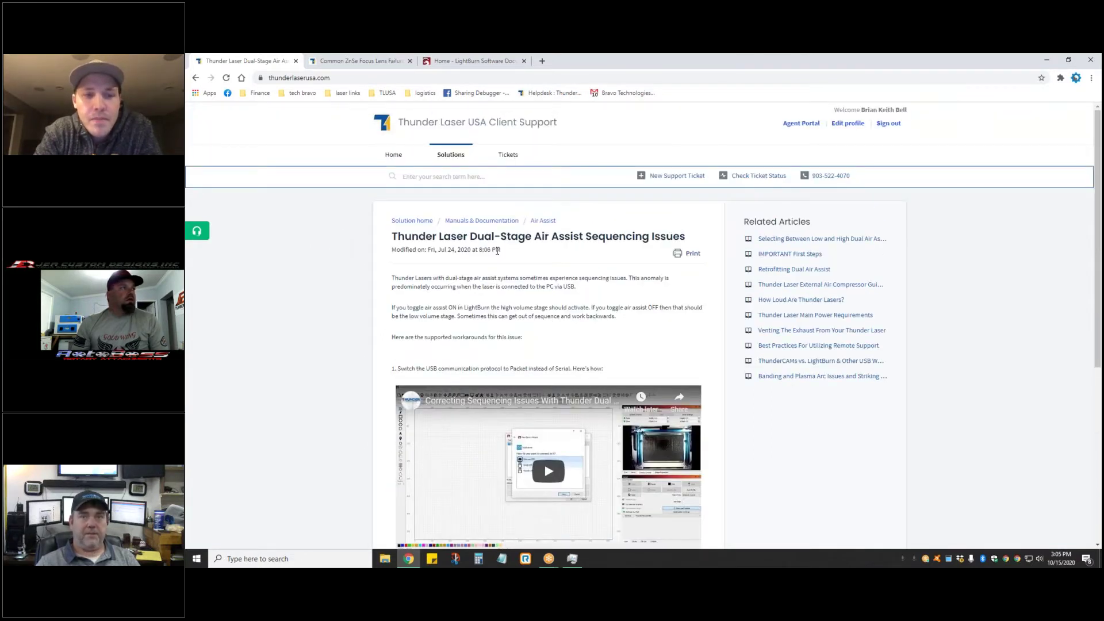
Step: Switch to the already open Common ZnSe Focus Lens Failure article and look over its example photos of damaged lenses
click(358, 61)
scroll(596, 284, up, 10)
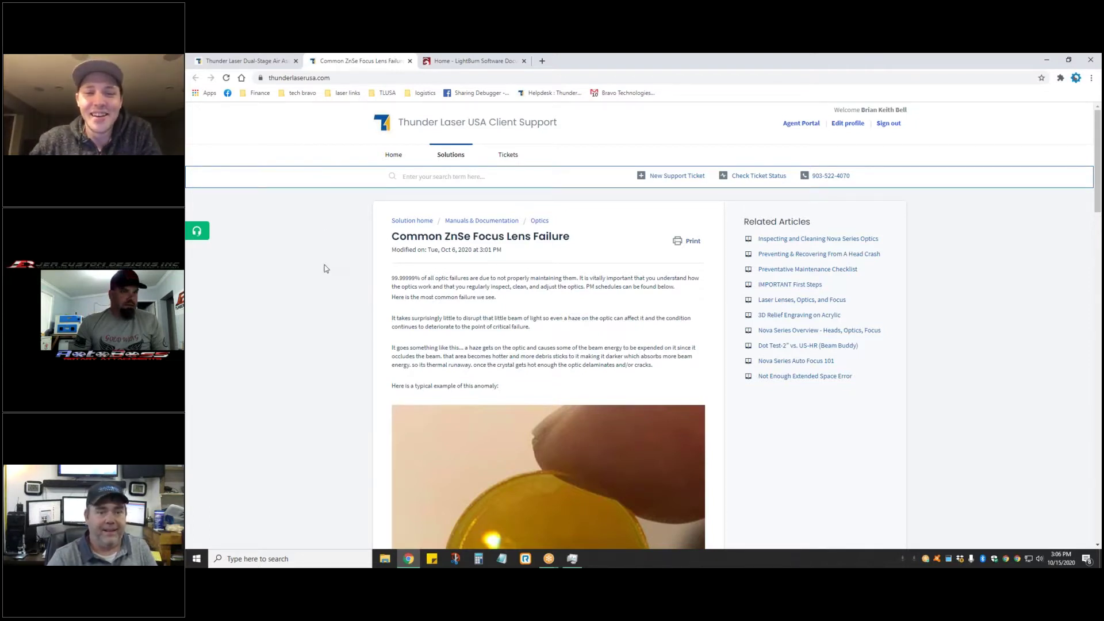
scroll(343, 303, down, 4)
scroll(342, 303, down, 4)
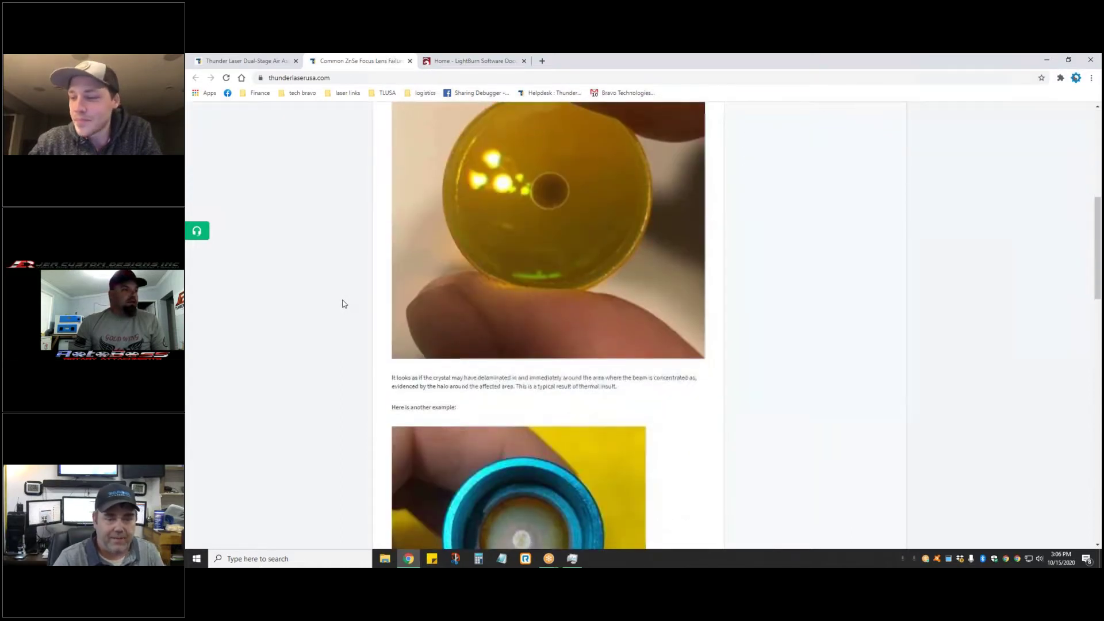
scroll(342, 303, down, 9)
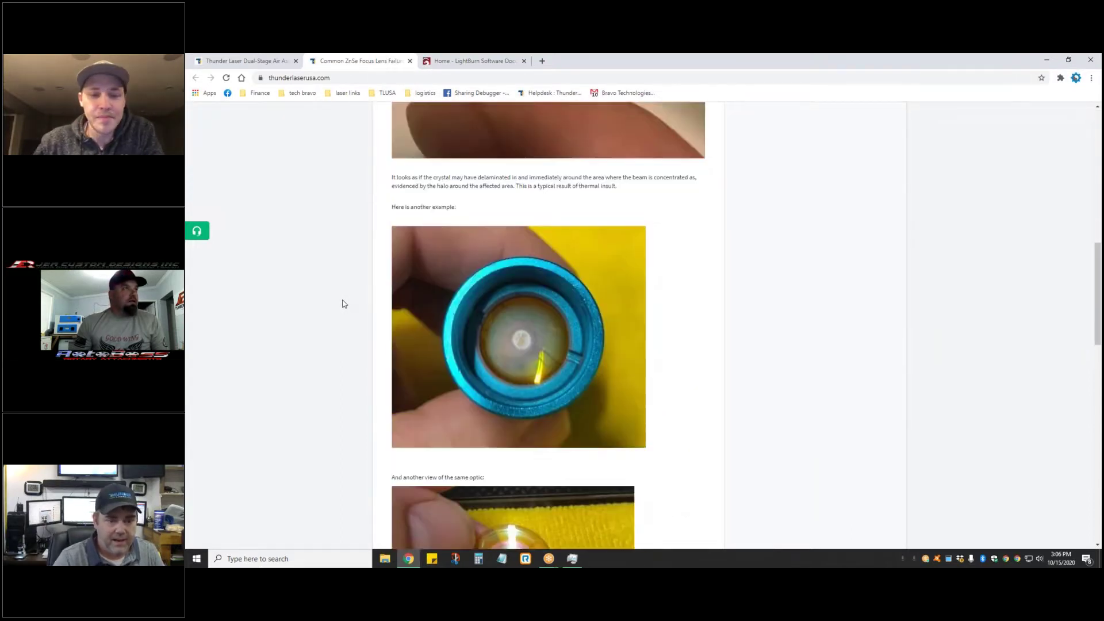
scroll(343, 303, up, 20)
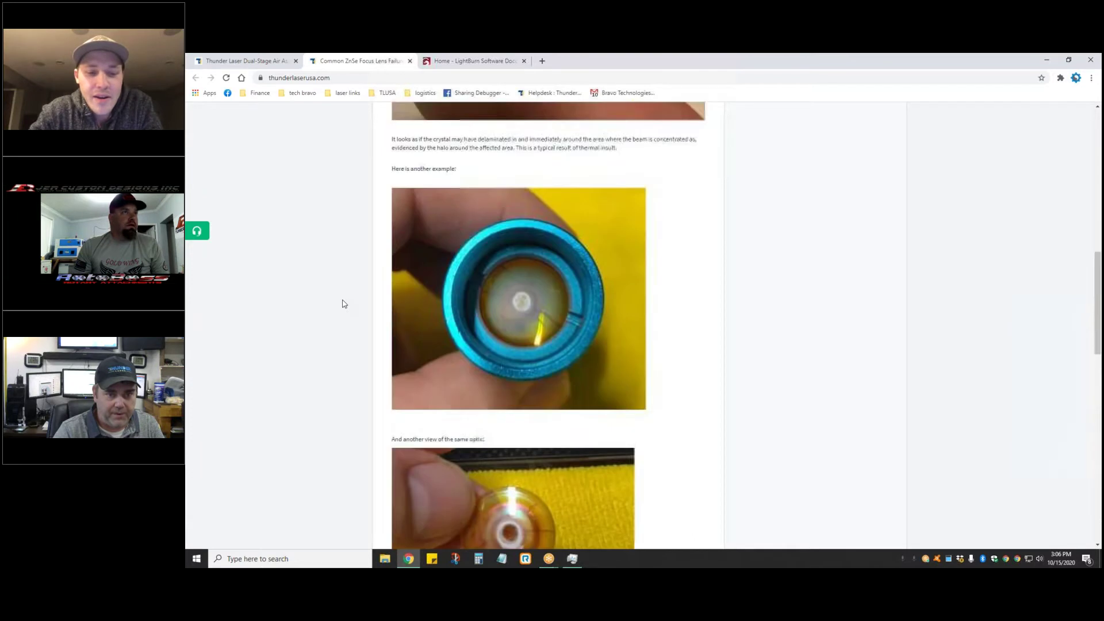
scroll(342, 303, up, 2)
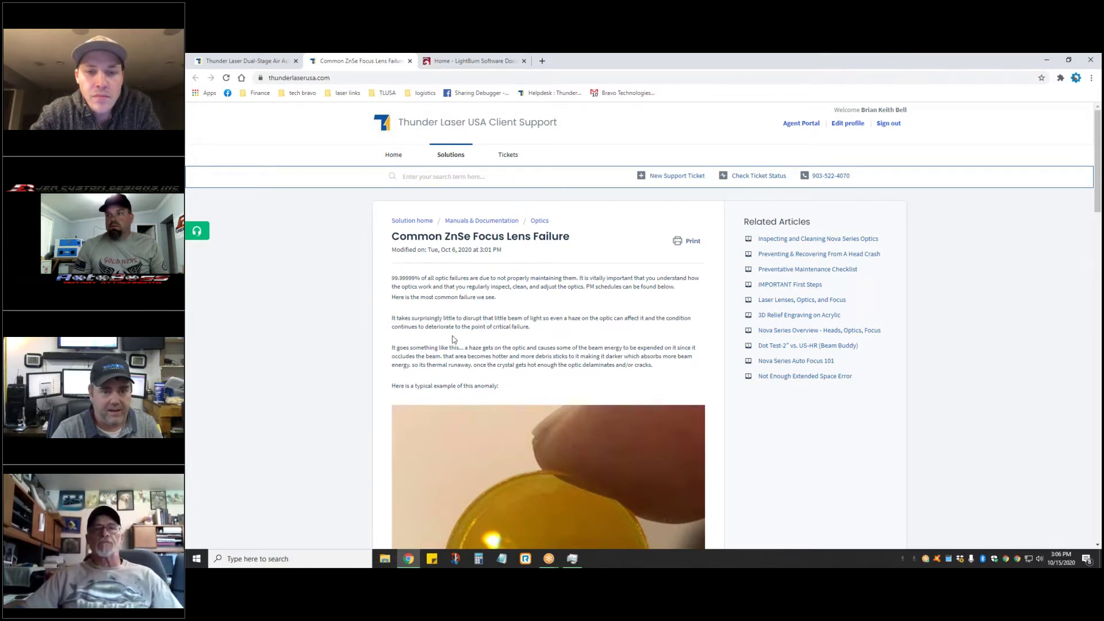
Step: Examine the whole lens failure article, including the embedded ZnSe videos, and return to the introduction and first damaged lens photo
scroll(484, 347, down, 8)
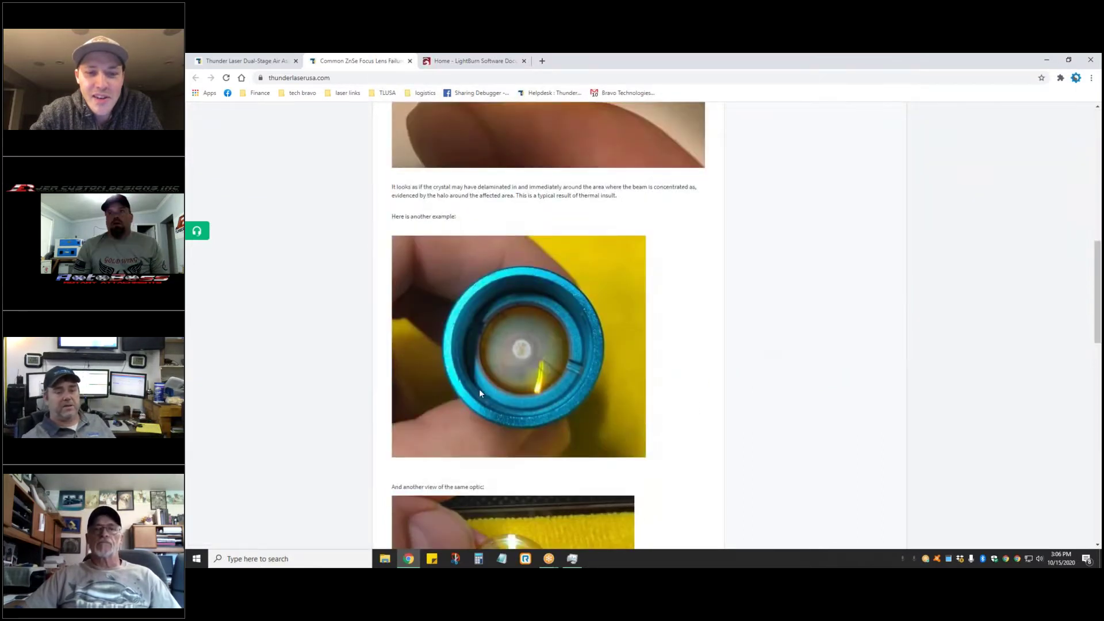
scroll(478, 388, down, 7)
scroll(478, 393, down, 8)
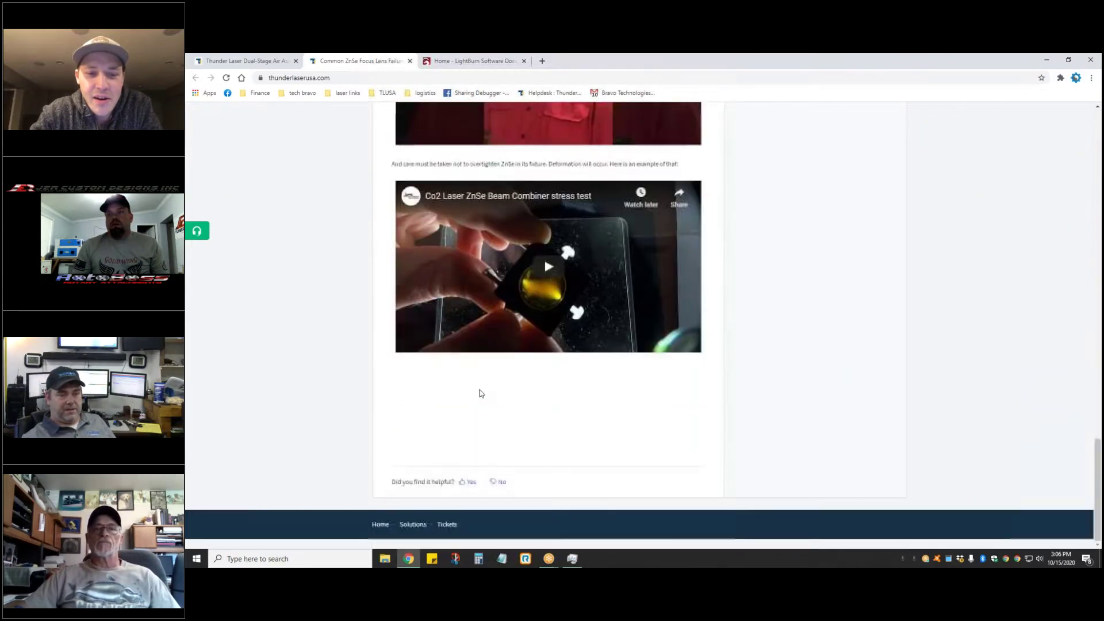
scroll(479, 393, up, 13)
scroll(478, 389, up, 10)
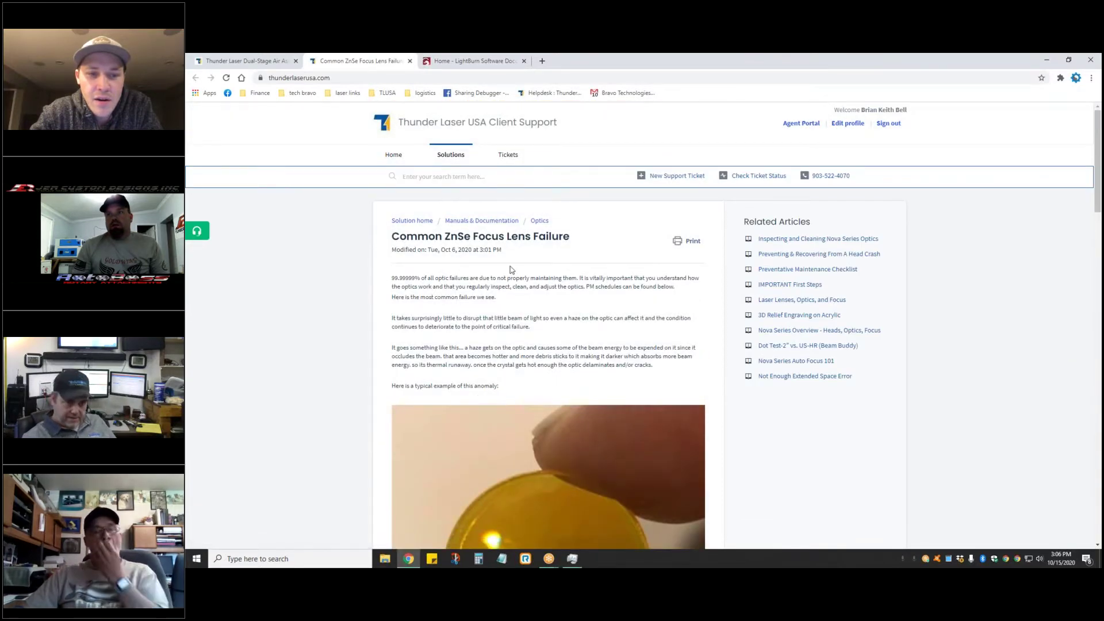
scroll(482, 374, down, 7)
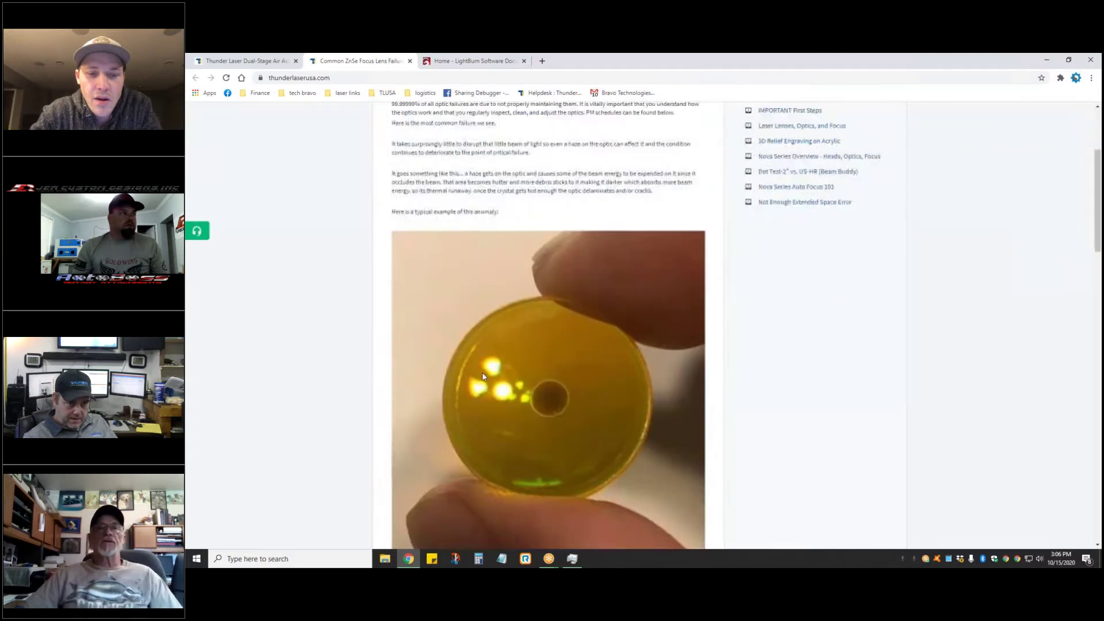
scroll(483, 376, up, 7)
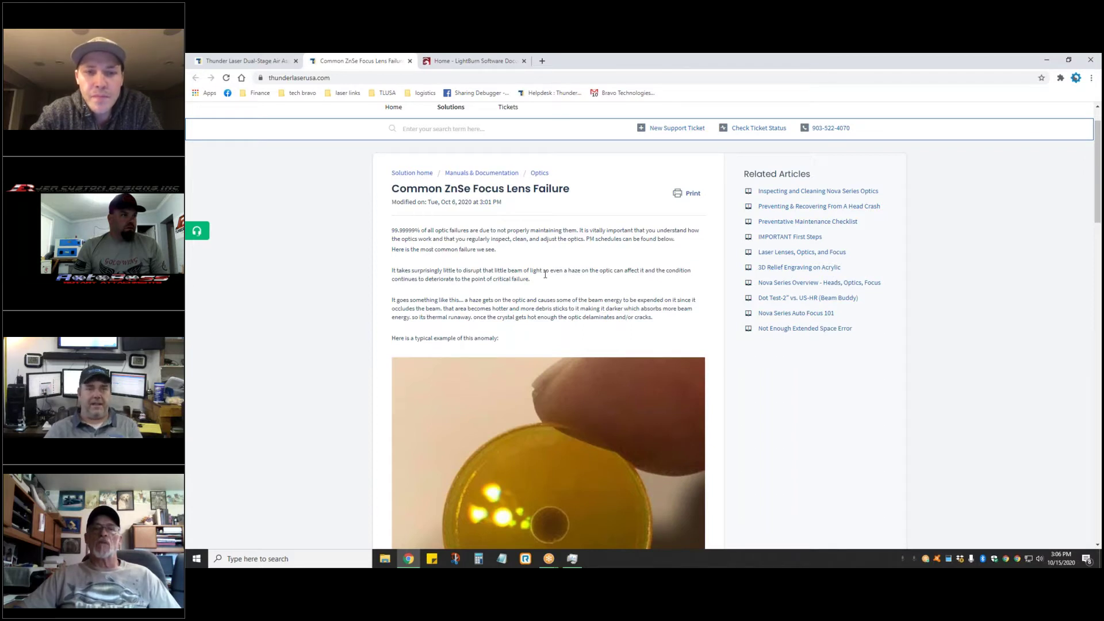
scroll(536, 296, down, 3)
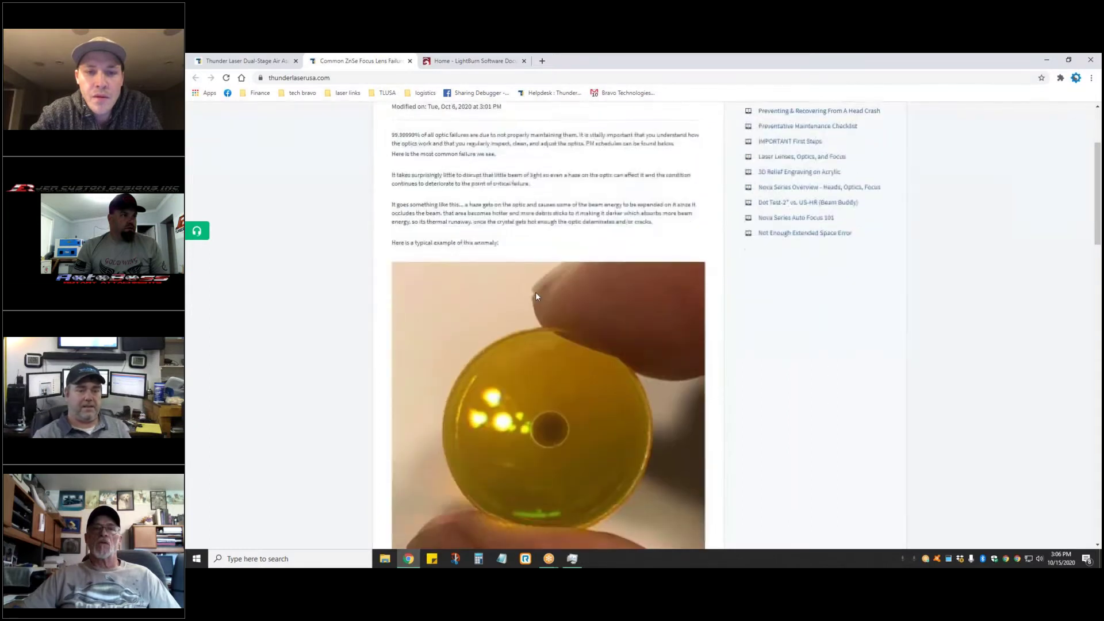
scroll(563, 369, up, 4)
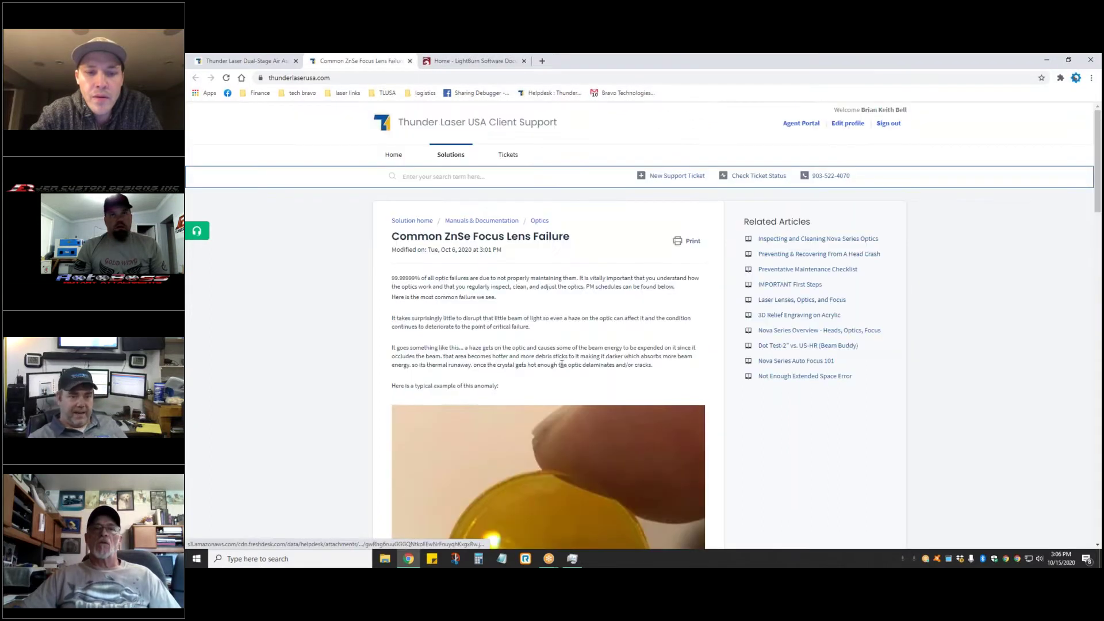
Step: Temporarily highlight the bold statement on understanding how the optics work and regularly inspecting, cleaning and adjusting them
scroll(624, 396, down, 4)
scroll(623, 396, down, 4)
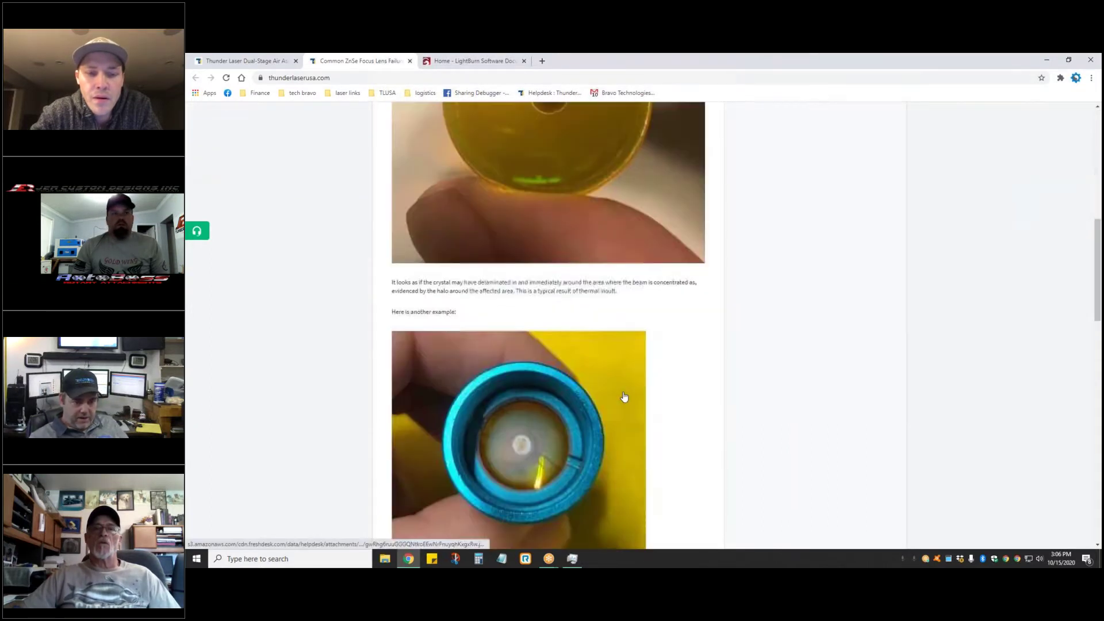
scroll(624, 396, down, 5)
scroll(546, 325, down, 4)
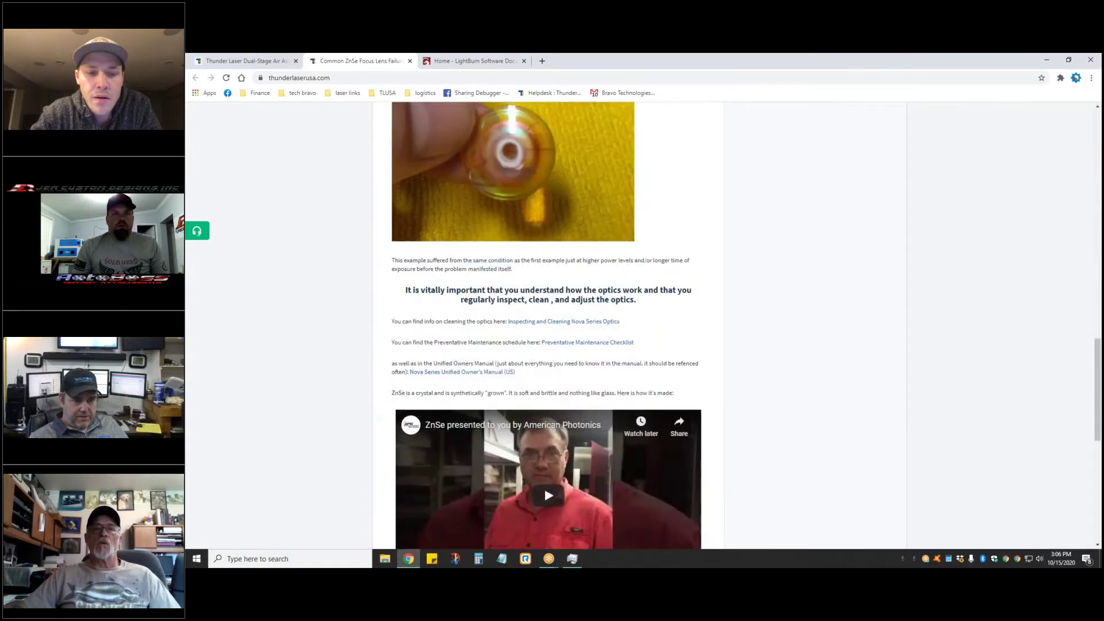
drag(638, 301, 391, 285)
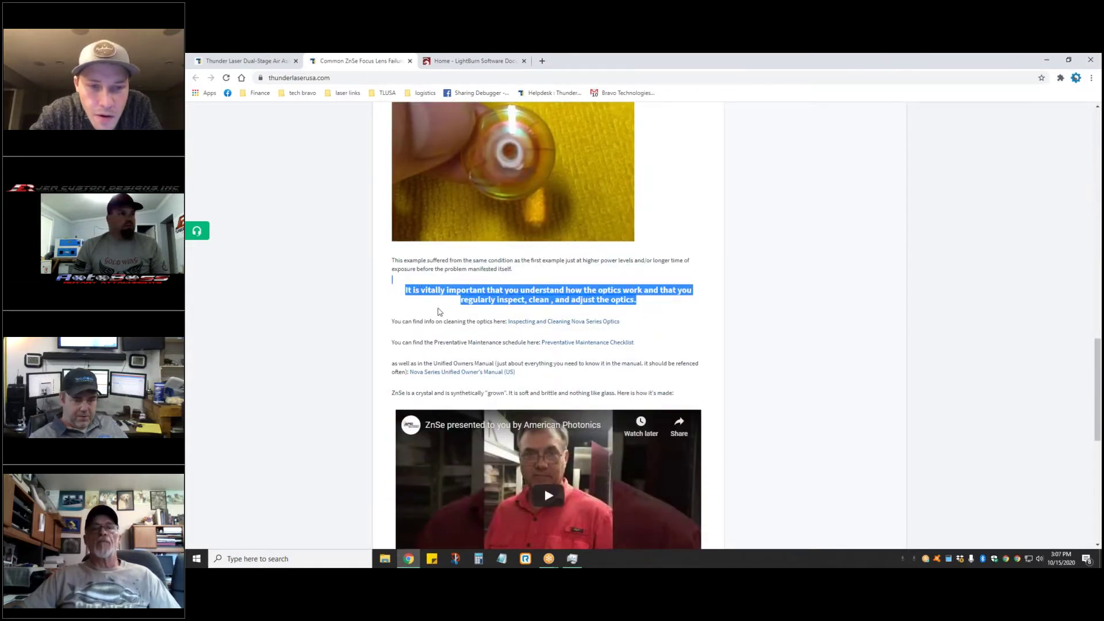
click(458, 313)
Step: Search the support knowledge base for "first" and open the IMPORTANT First Steps article
scroll(458, 314, up, 5)
scroll(458, 313, up, 10)
click(428, 179)
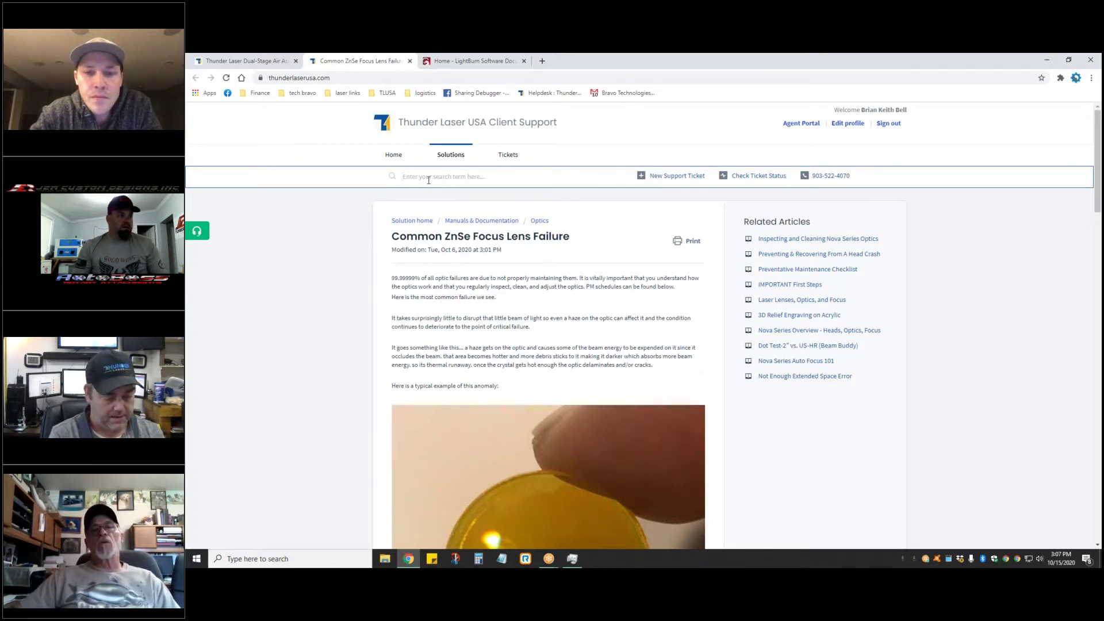
text(first)
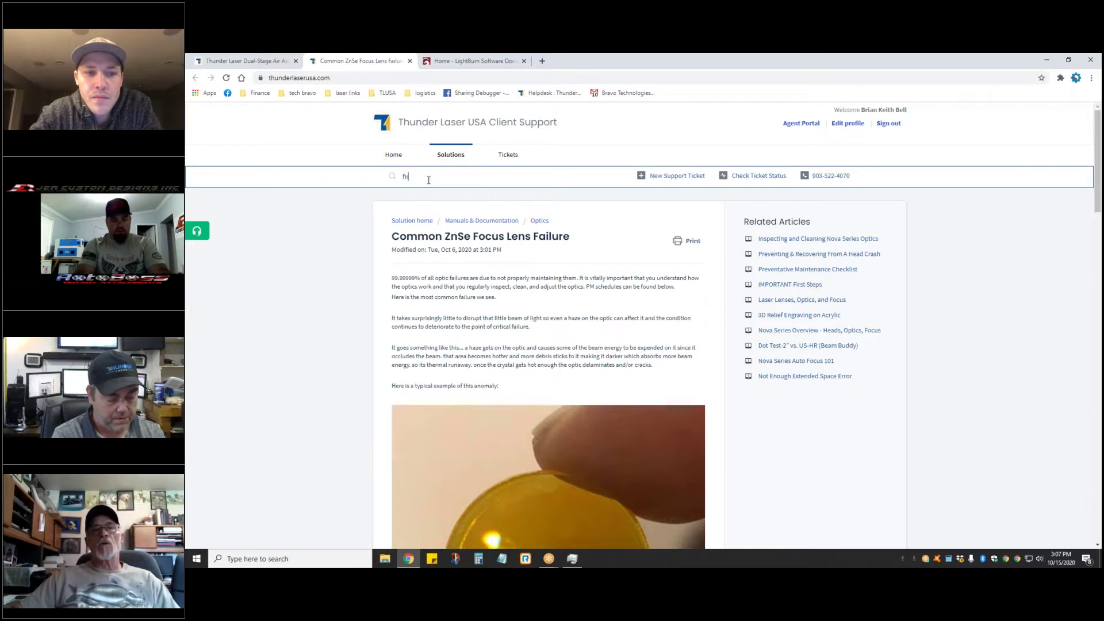
click(440, 200)
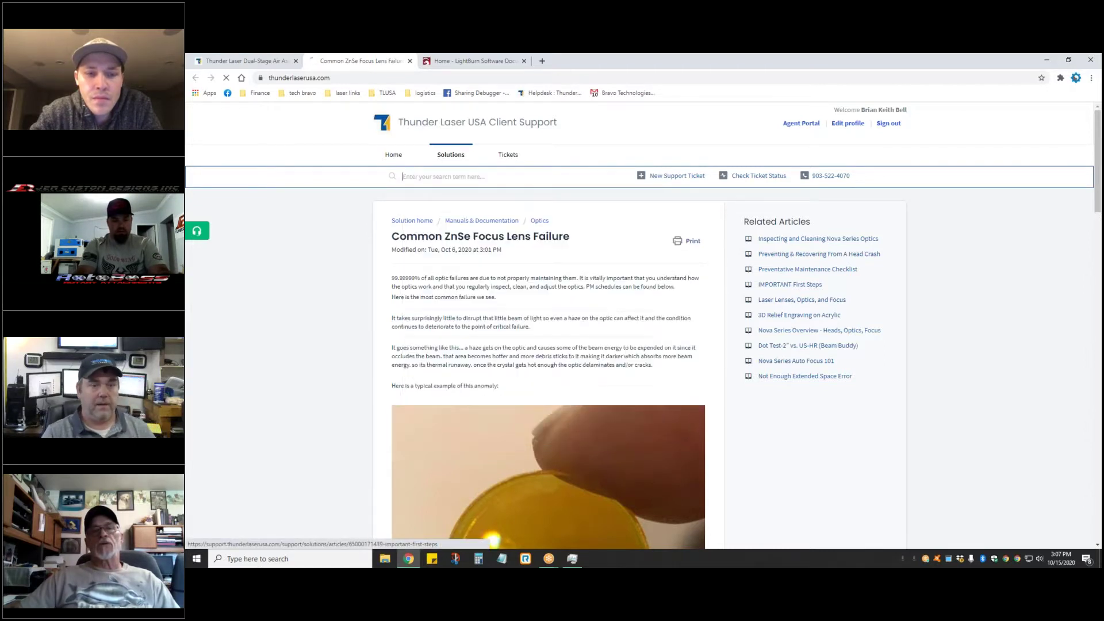
Step: Examine the numbered steps and linked resources in the IMPORTANT First Steps article, from the owner's manual to remote support
scroll(357, 345, down, 4)
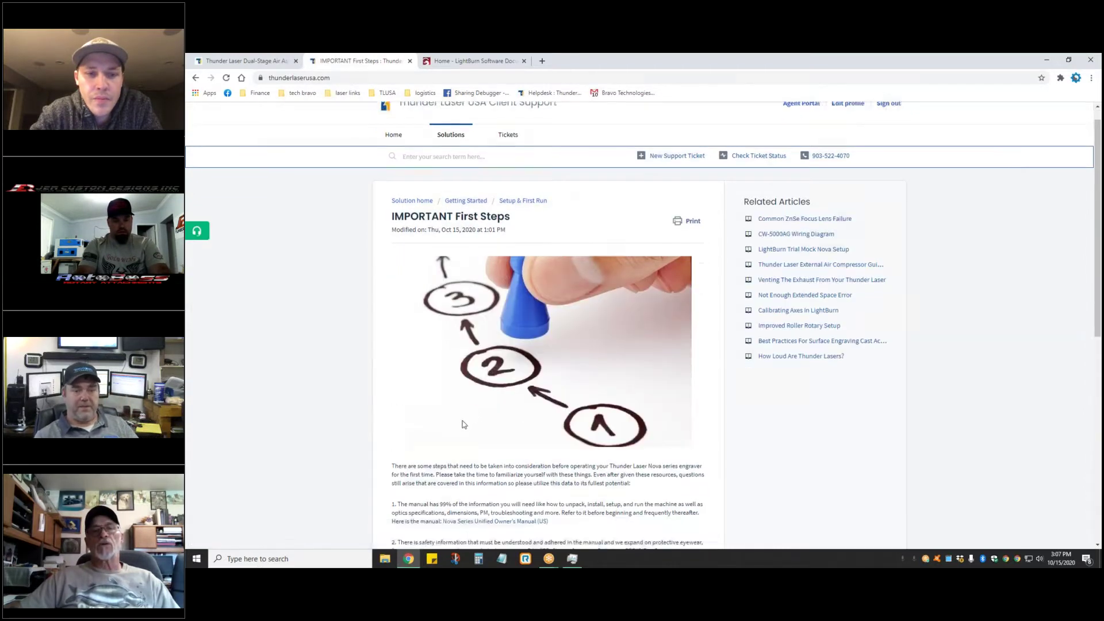
scroll(345, 349, down, 1)
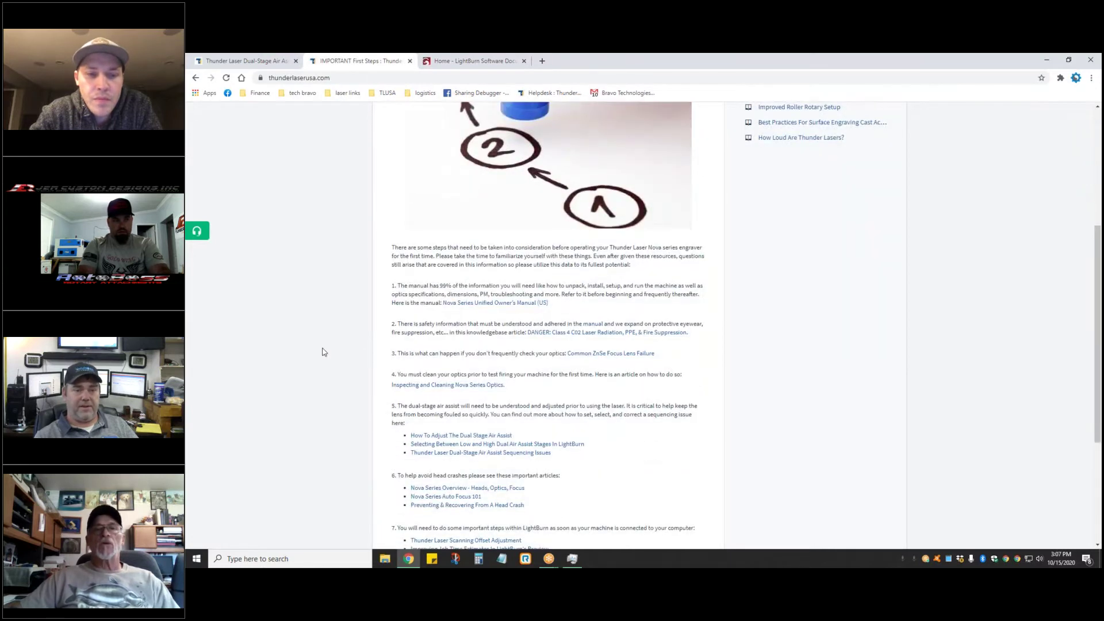
scroll(324, 352, up, 1)
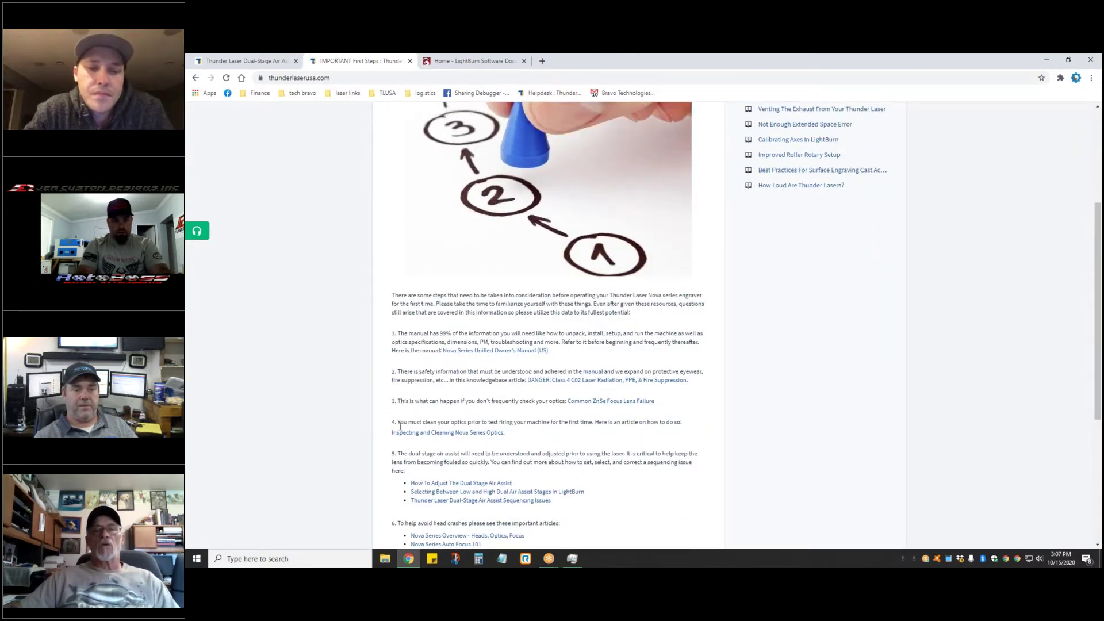
scroll(338, 365, down, 1)
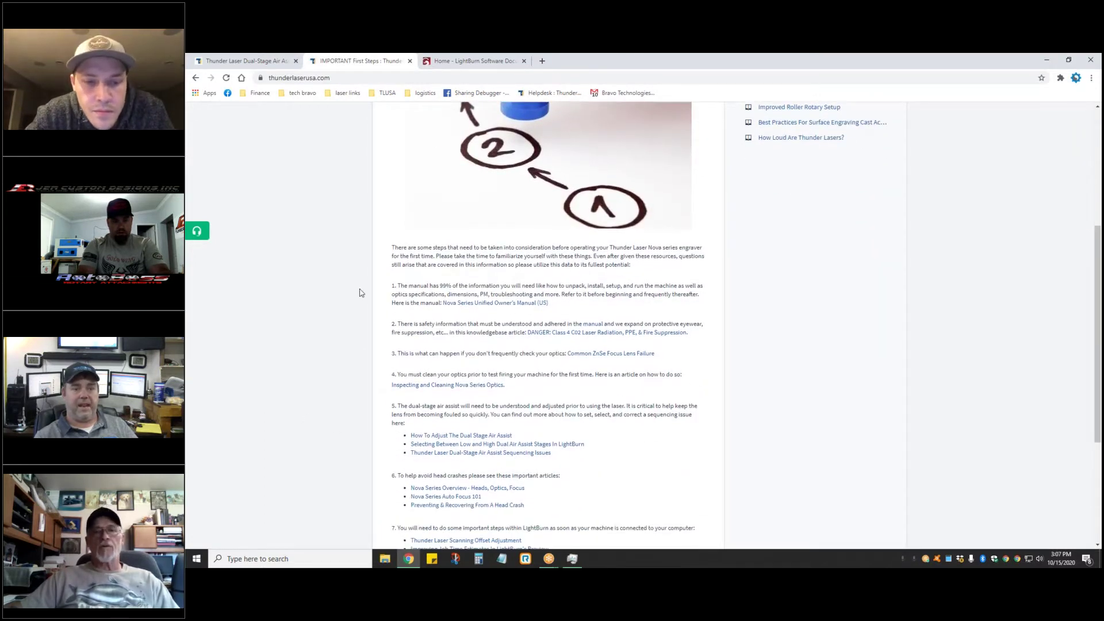
scroll(417, 334, up, 1)
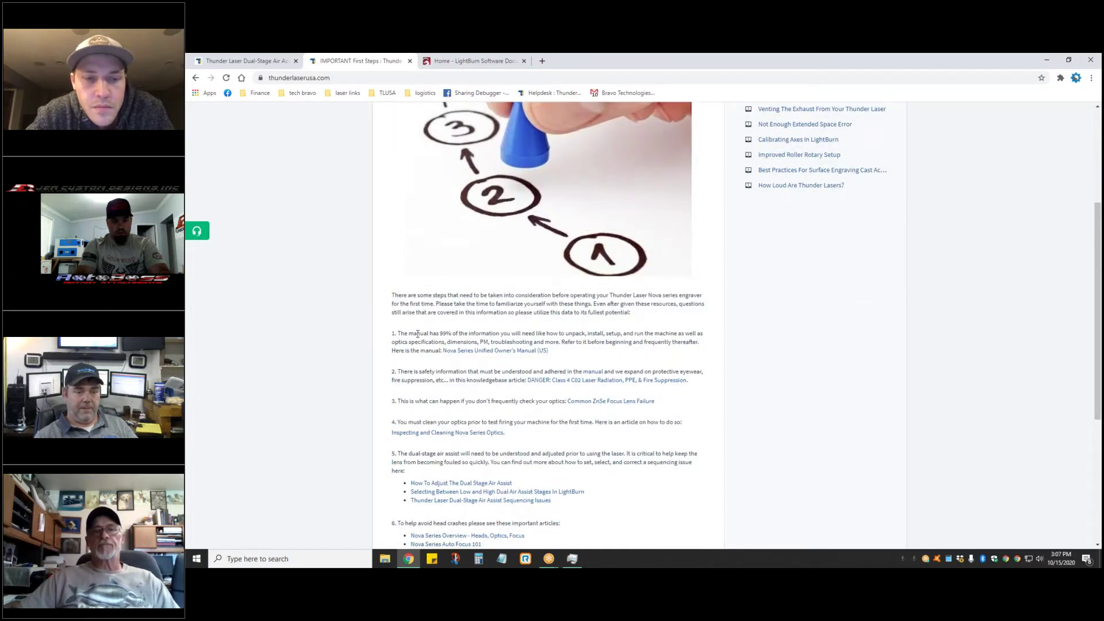
scroll(418, 334, down, 1)
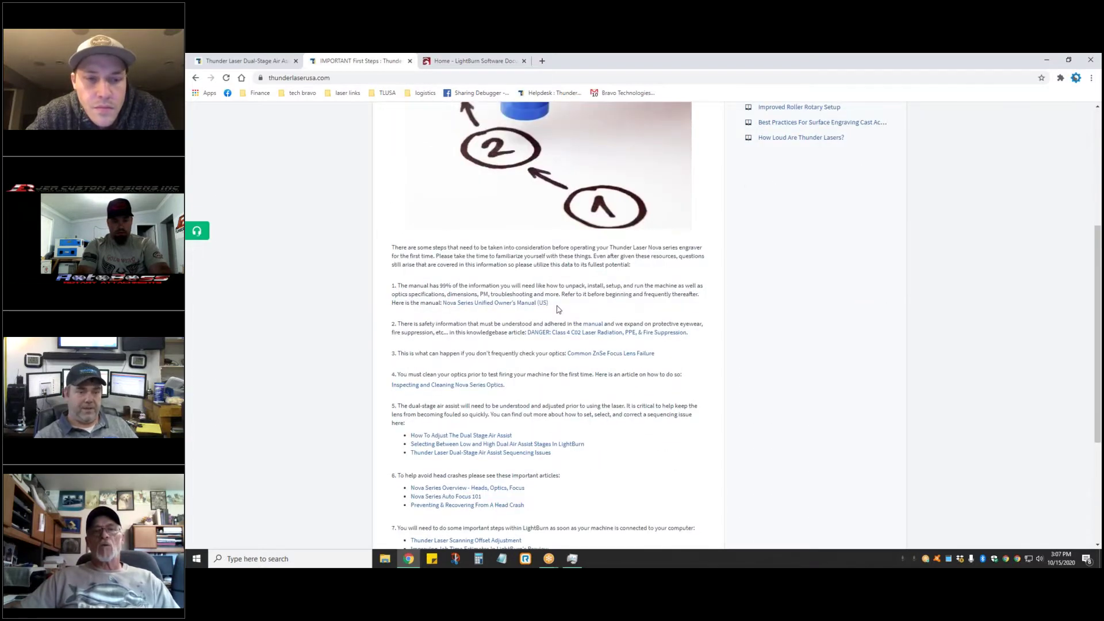
scroll(587, 308, down, 1)
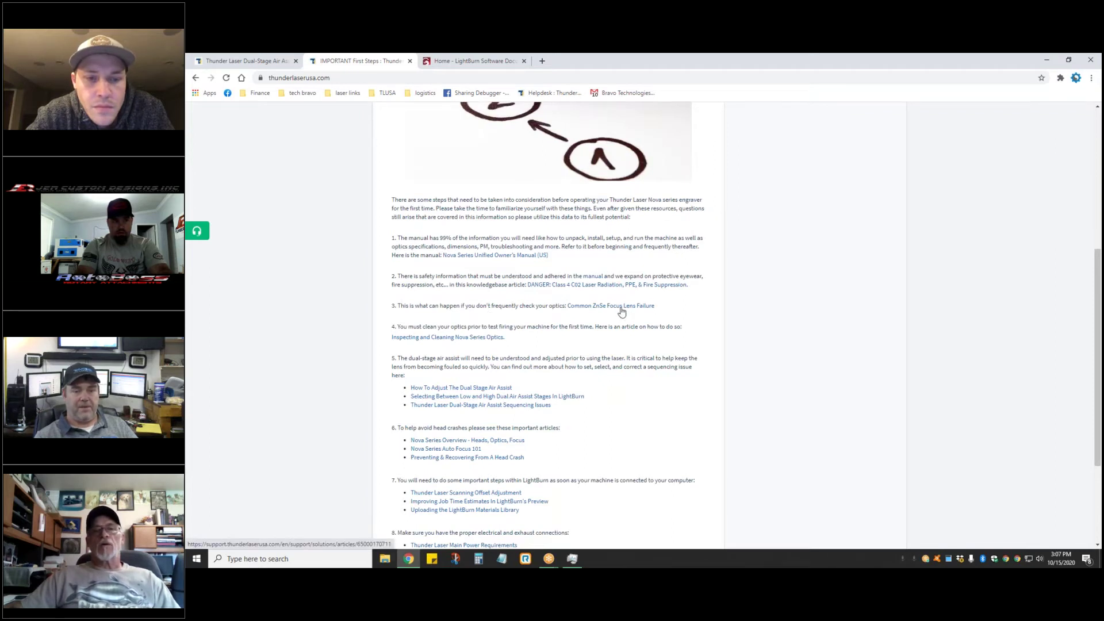
scroll(613, 328, up, 4)
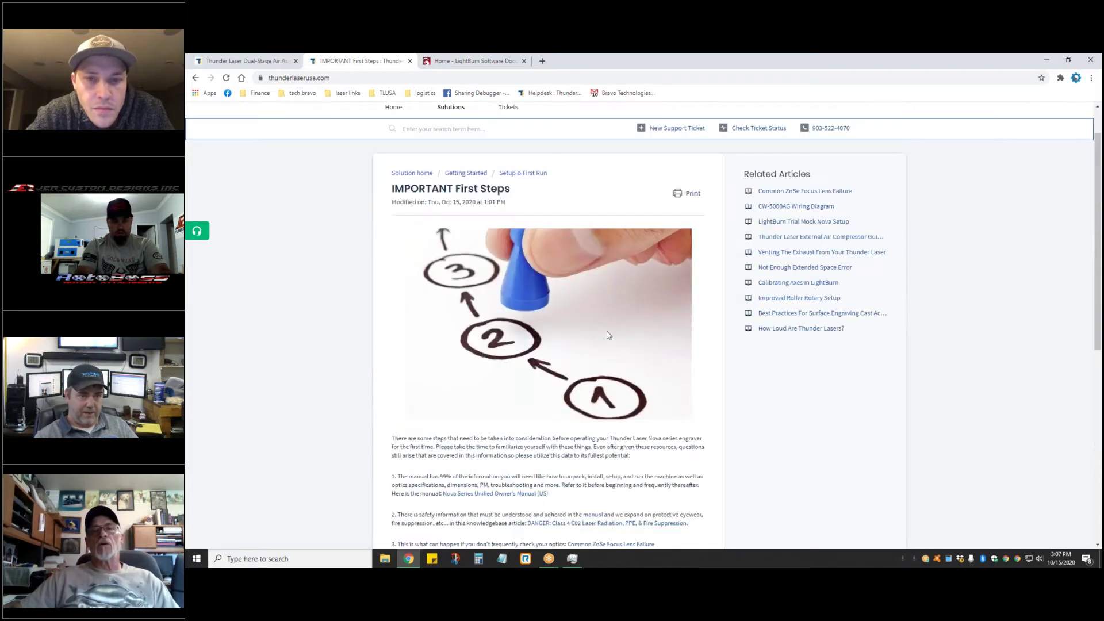
scroll(607, 338, down, 5)
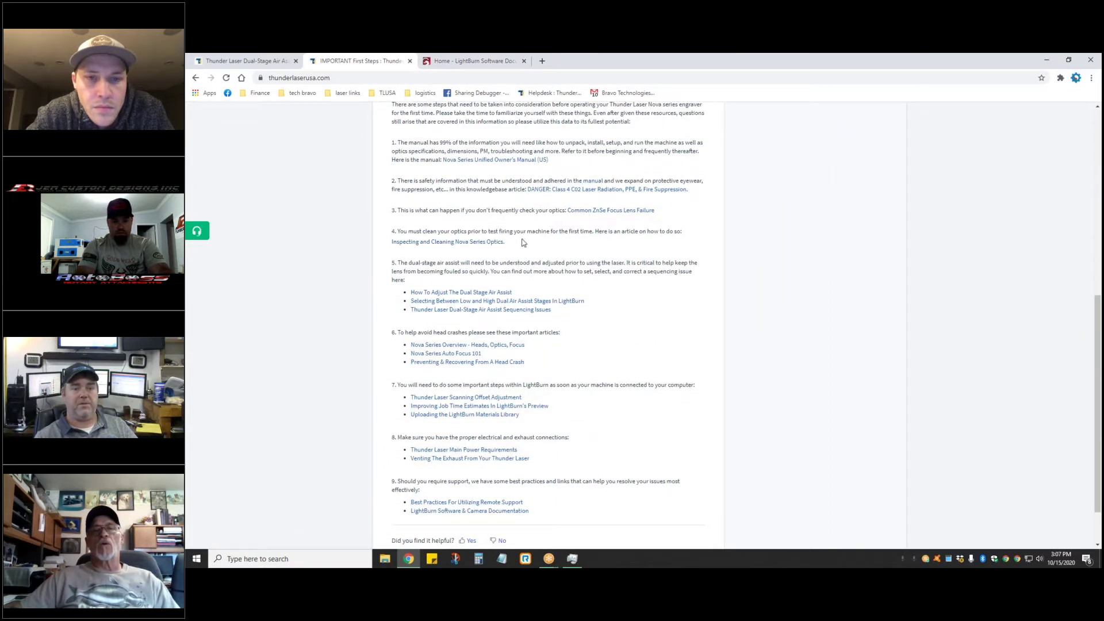
Step: Examine steps 4 to 9 of the IMPORTANT First Steps article, covering optics cleaning, air assist, head crashes, LightBurn, electrical, exhaust and support links
right_click(480, 248)
click(434, 253)
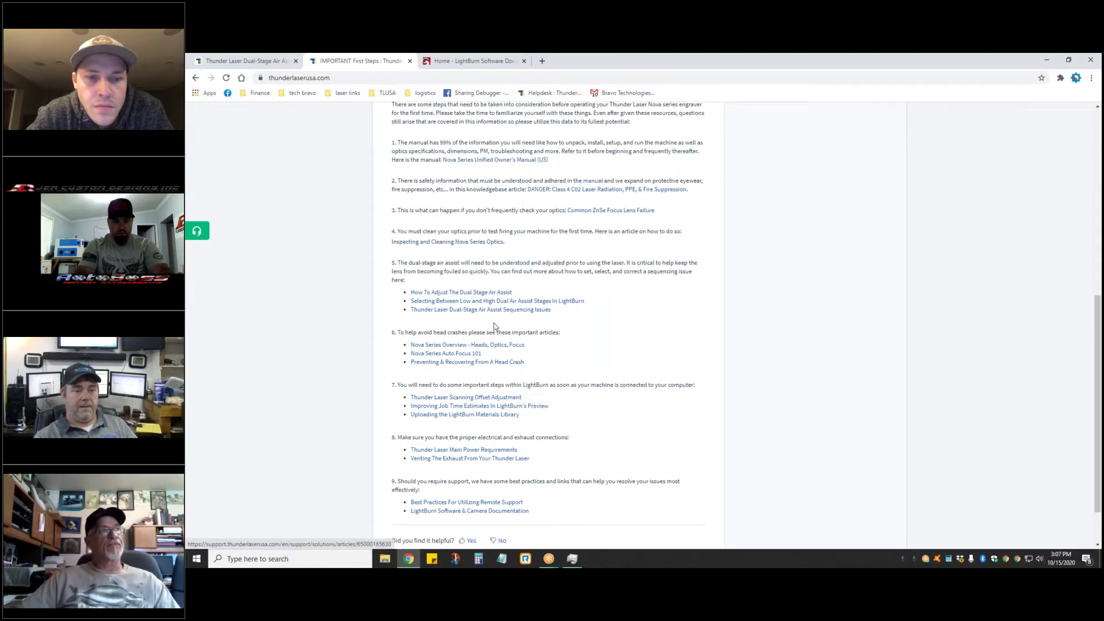
scroll(506, 324, down, 1)
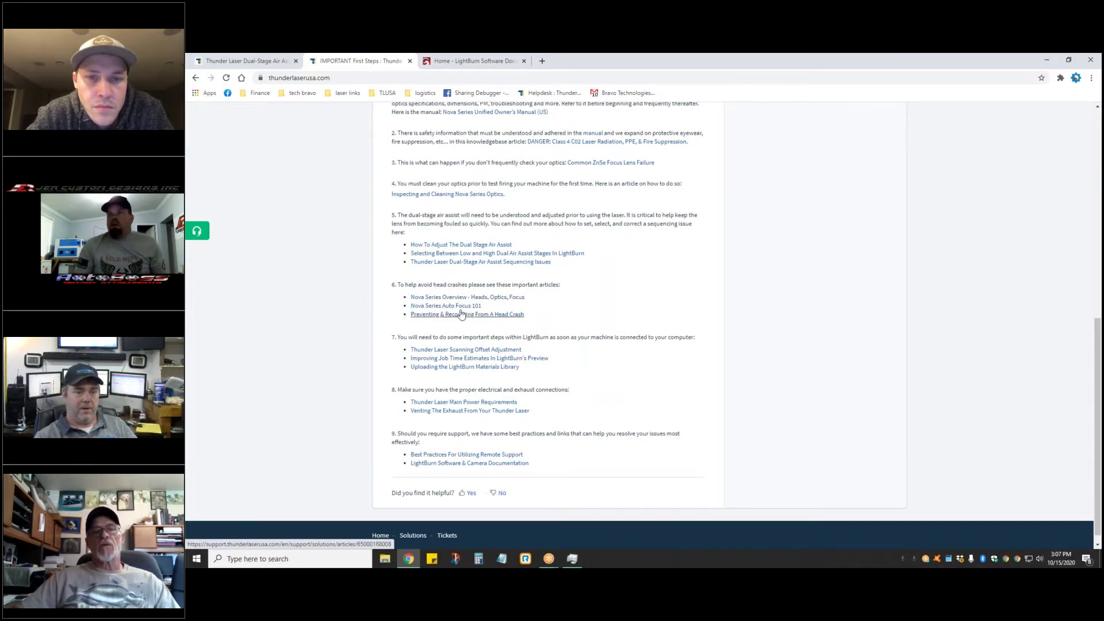
scroll(464, 314, down, 1)
scroll(463, 314, down, 1)
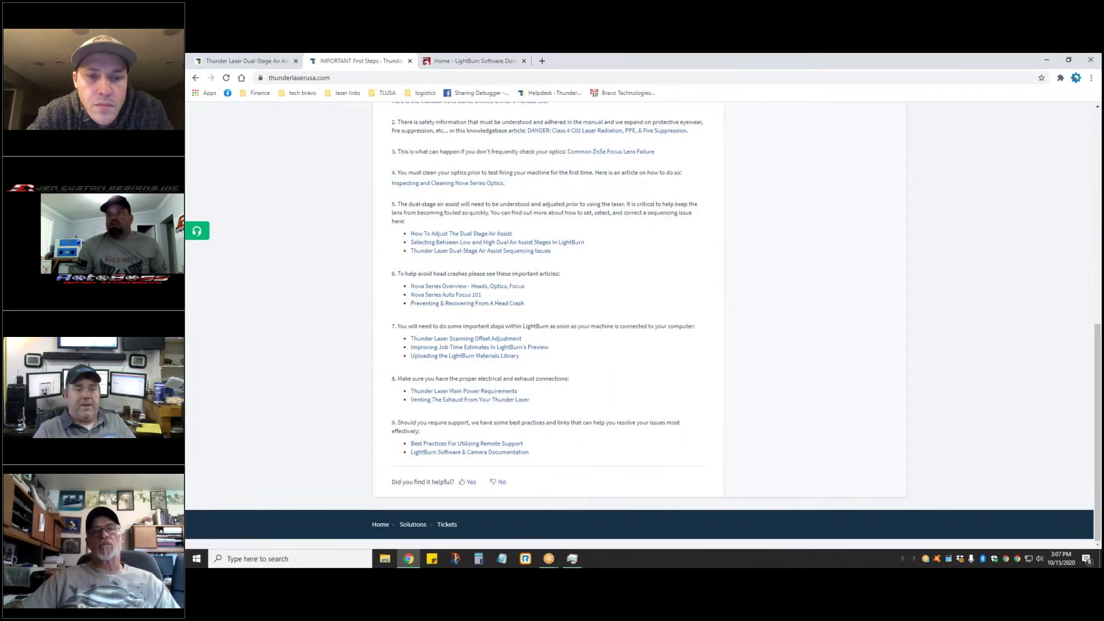
scroll(539, 359, up, 3)
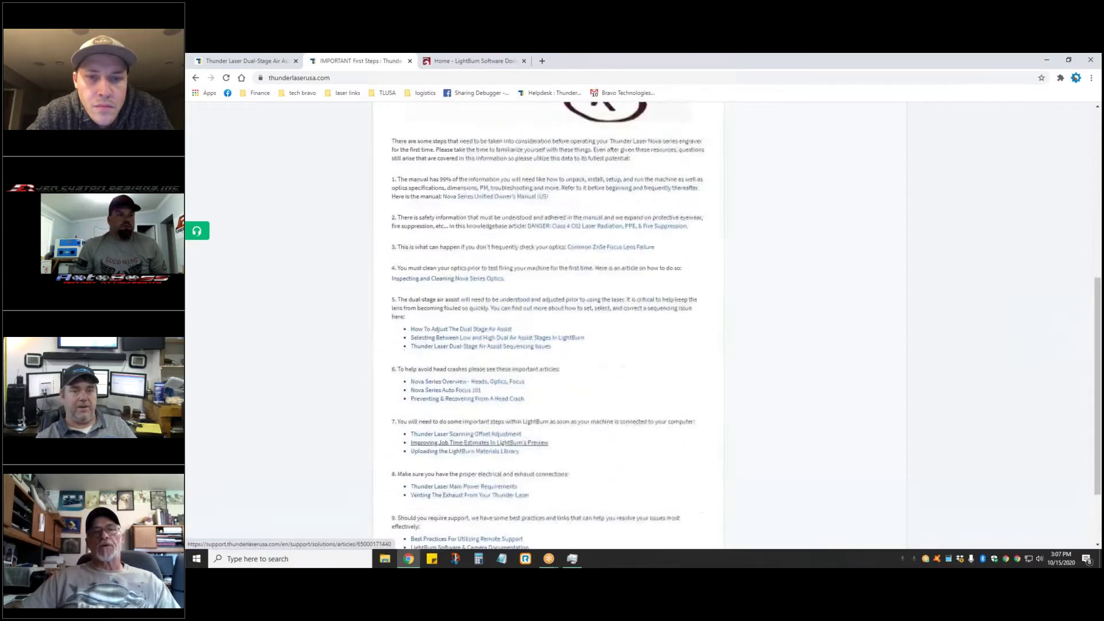
scroll(539, 359, down, 3)
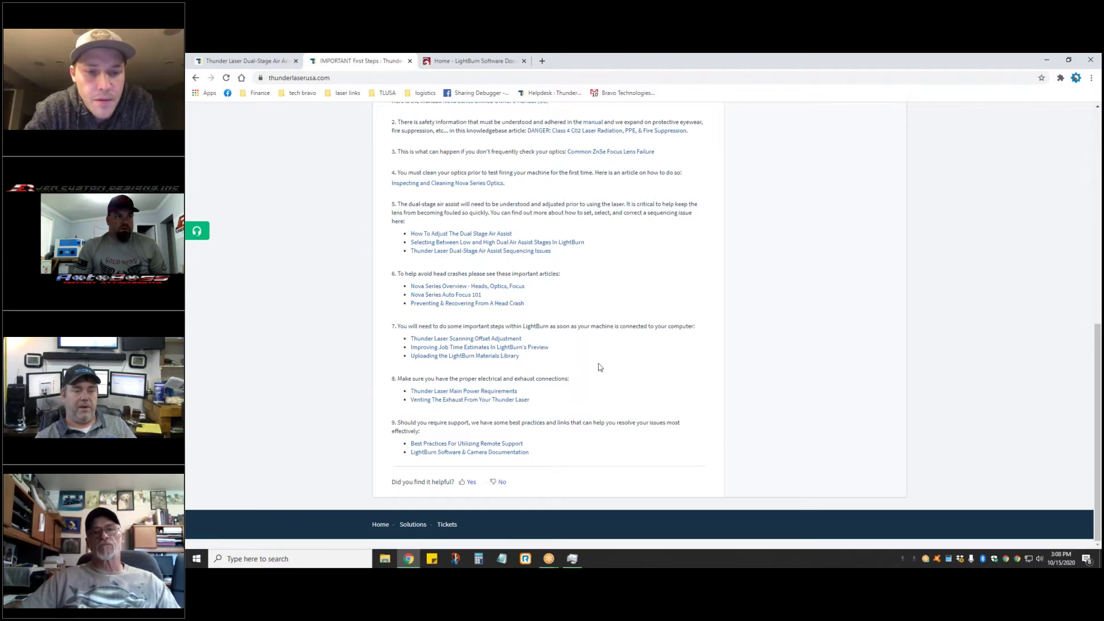
scroll(594, 345, up, 15)
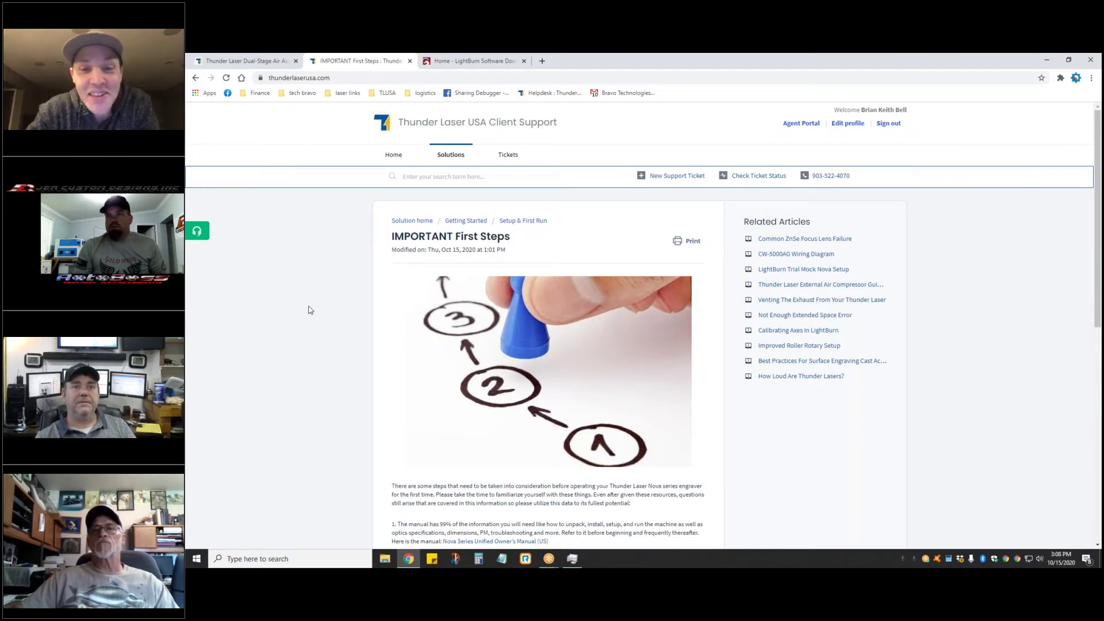
scroll(310, 310, down, 15)
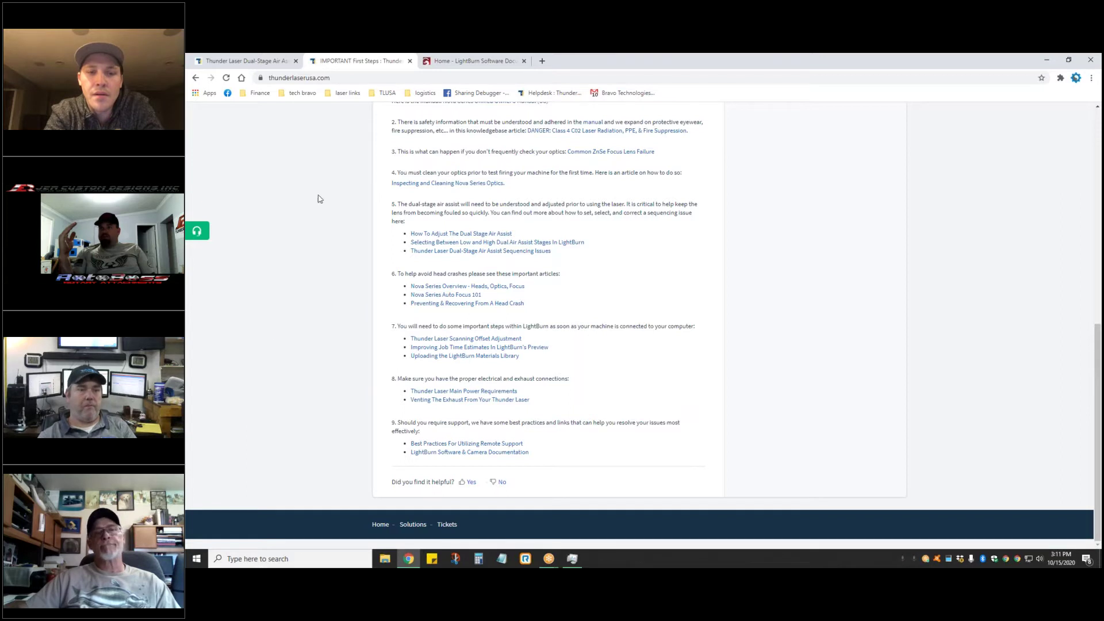
Step: Go to the support portal home page and examine the knowledge base's Announcements & Important Info and Getting Started sections
scroll(397, 184, up, 10)
click(411, 180)
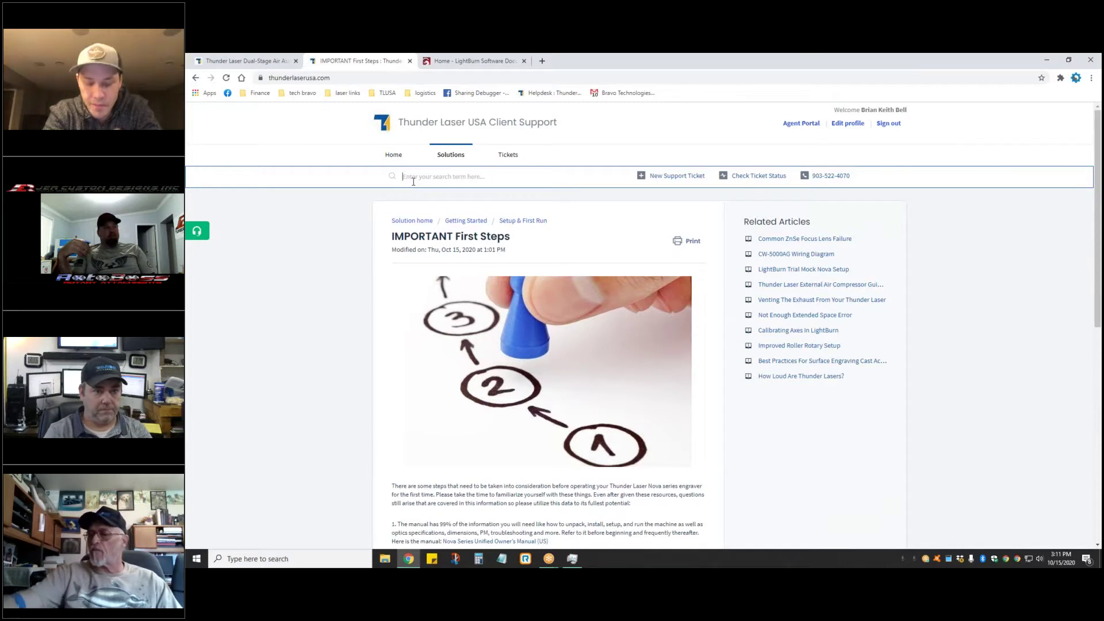
click(523, 220)
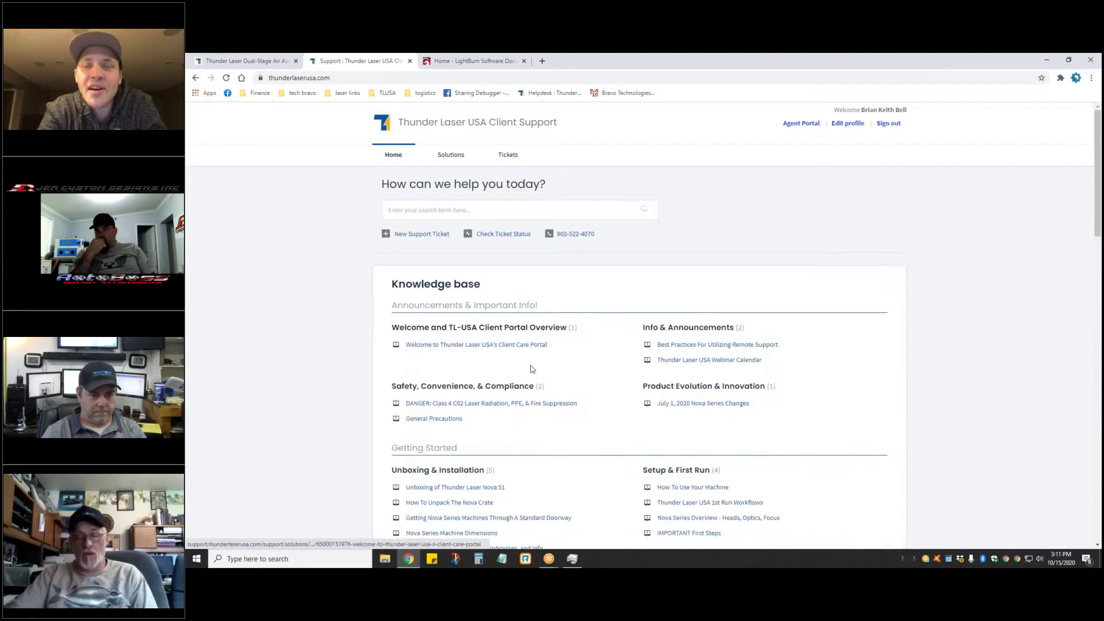
scroll(541, 369, down, 1)
scroll(540, 369, down, 2)
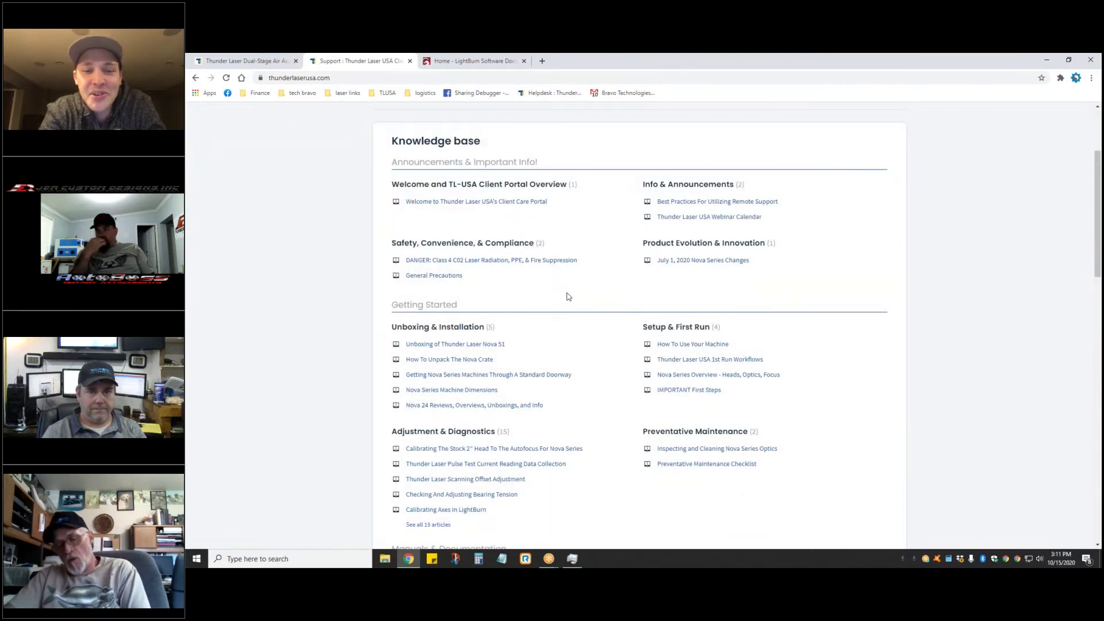
scroll(548, 333, down, 2)
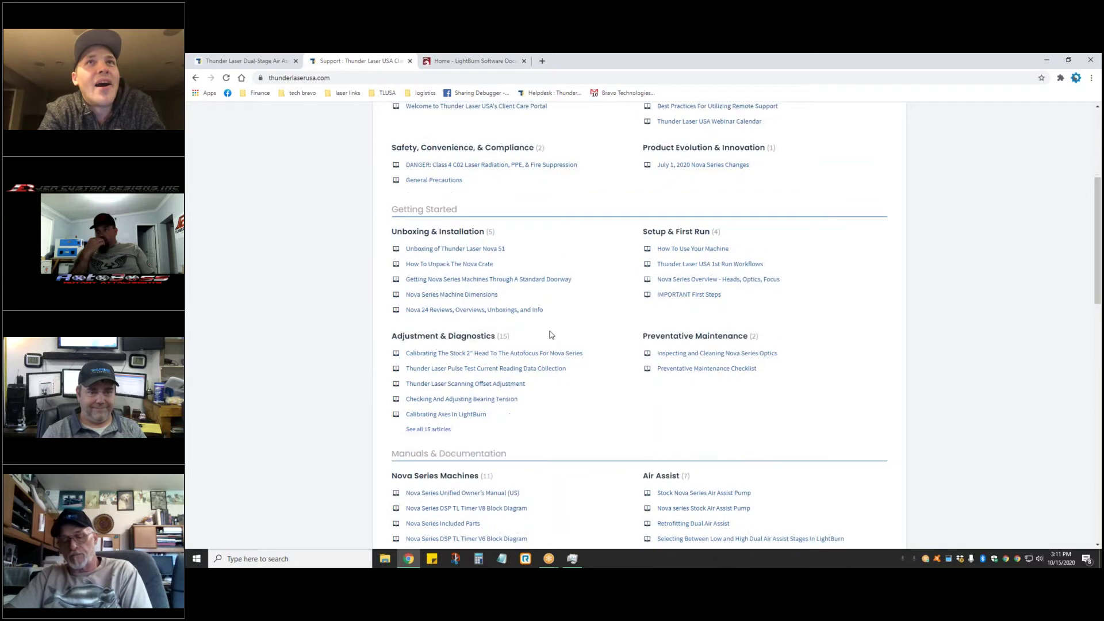
click(682, 295)
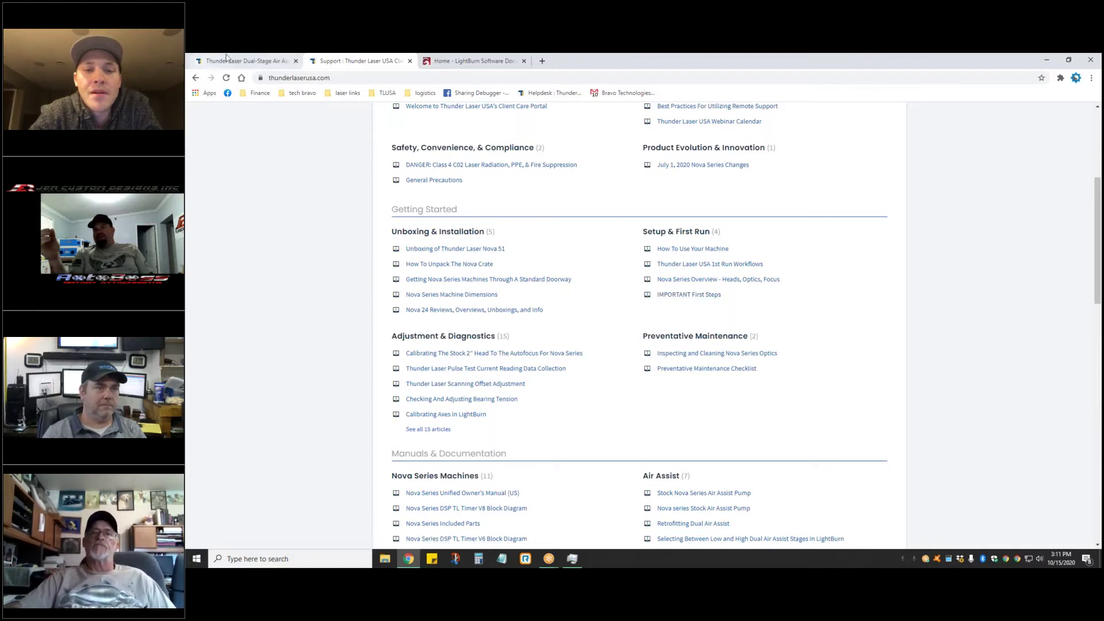
click(252, 62)
click(385, 64)
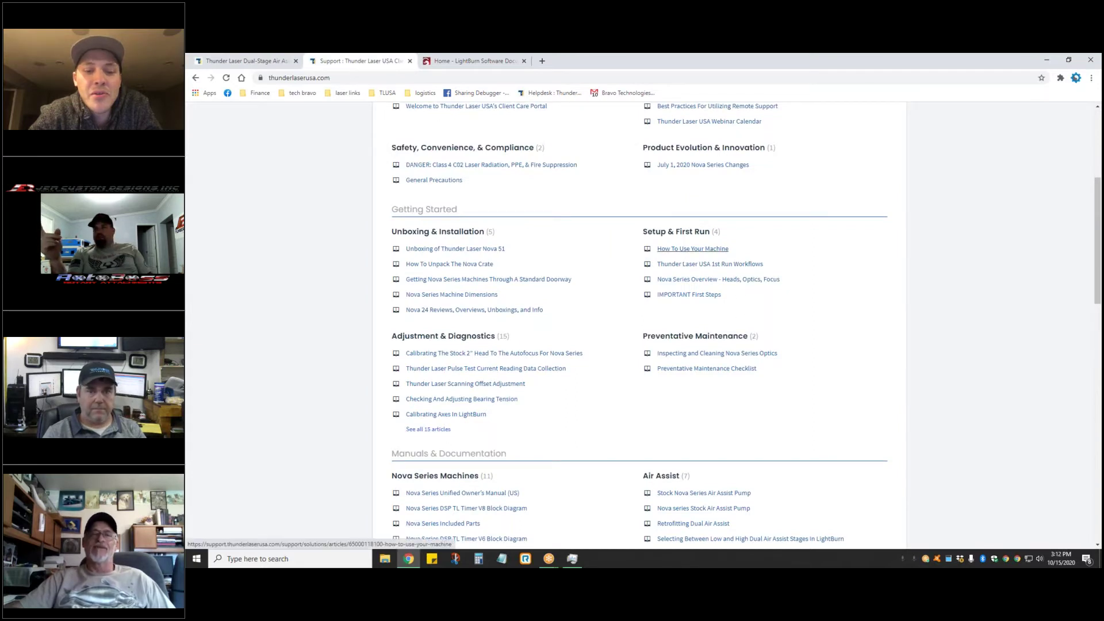
Step: Open the Nova Series Overview - Heads, Optics, Focus article, look through its embedded video section and return to the knowledge base
click(693, 281)
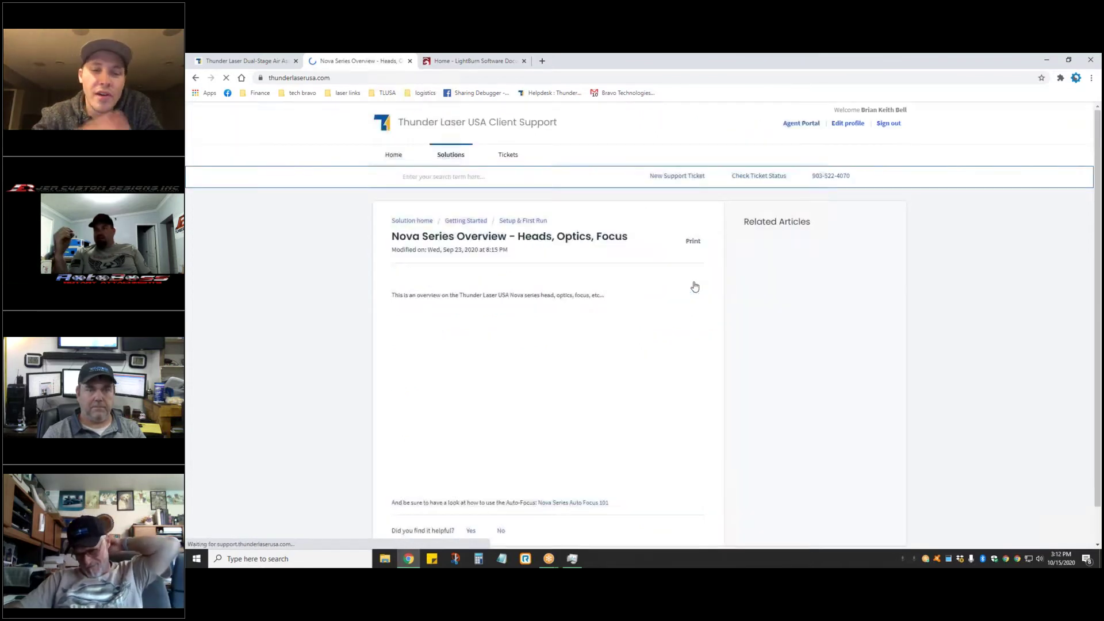
scroll(325, 363, down, 5)
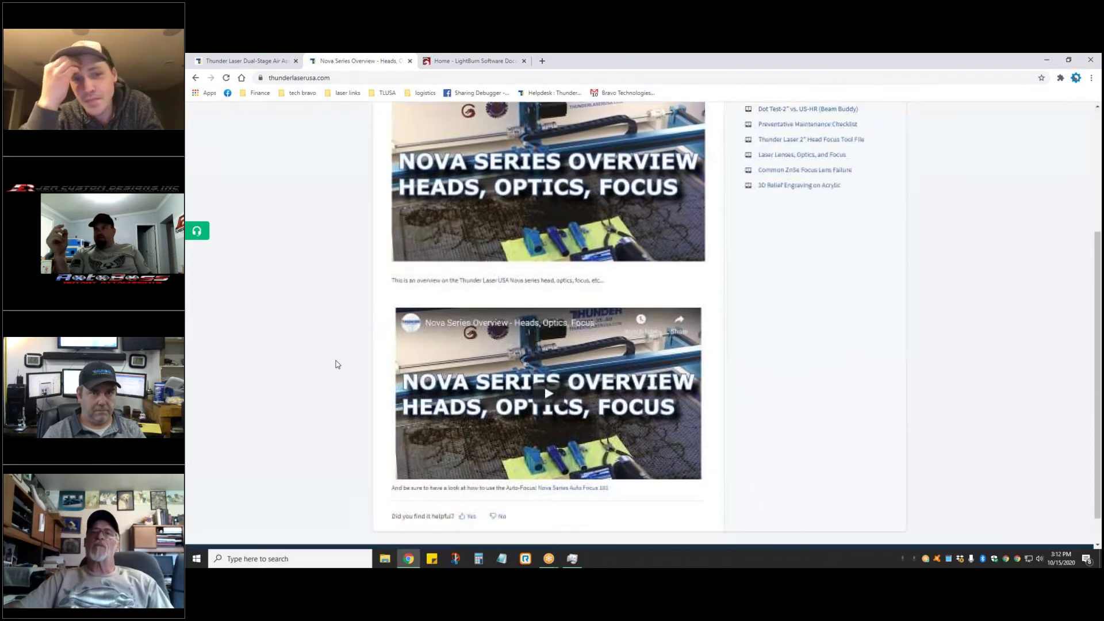
scroll(326, 364, up, 5)
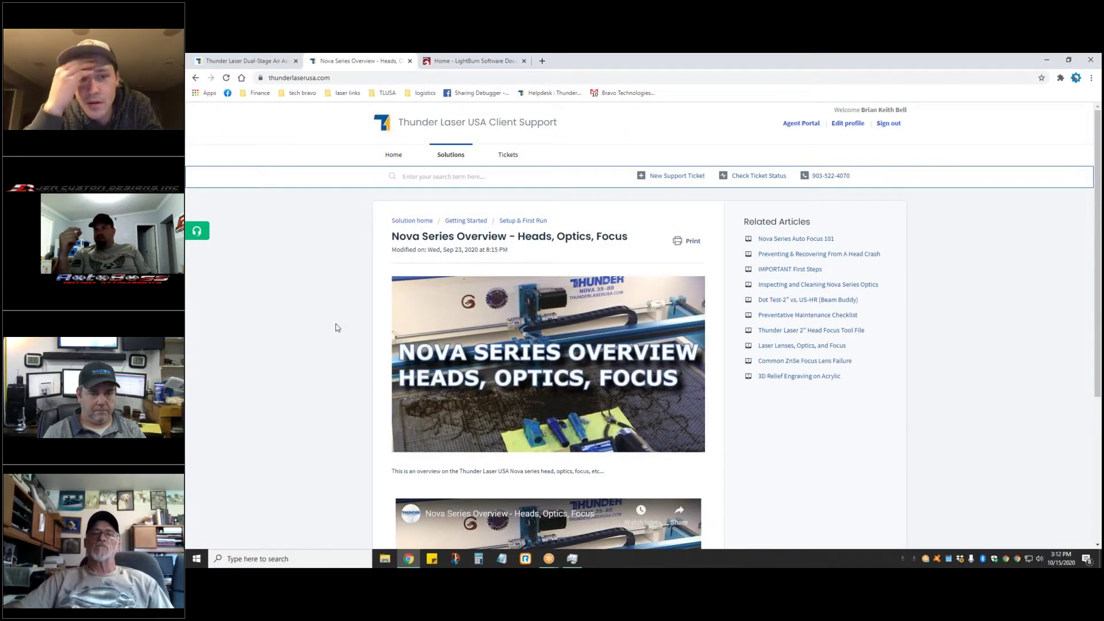
key(alt+Left)
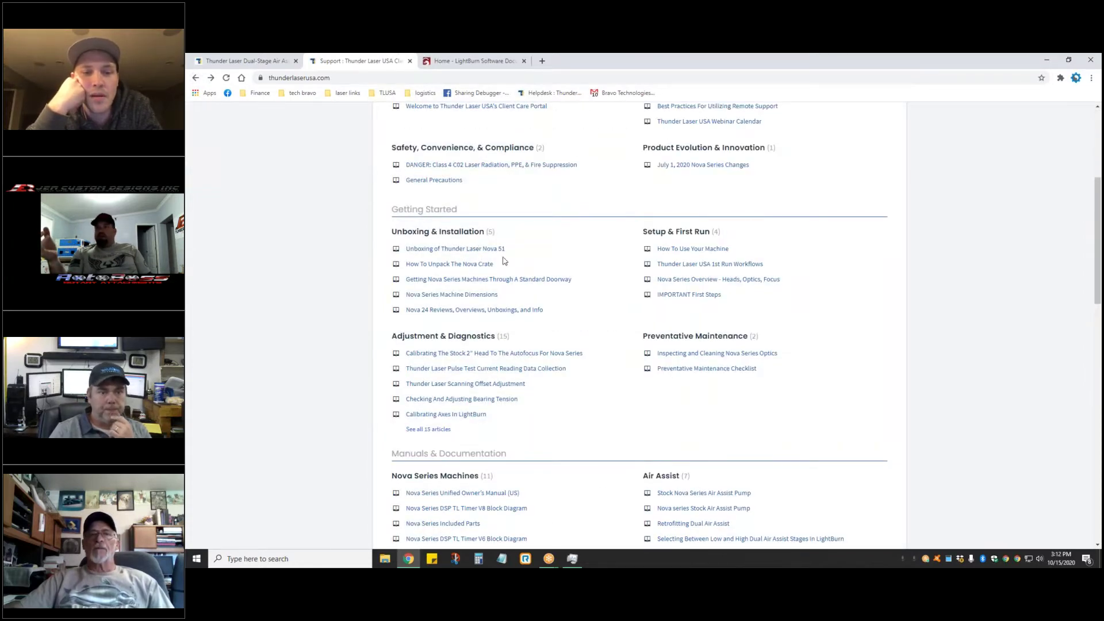
Step: Examine the knowledge base categories from Announcements and Getting Started through Manuals & Documentation to Materials, Power, and Speed
scroll(538, 396, down, 4)
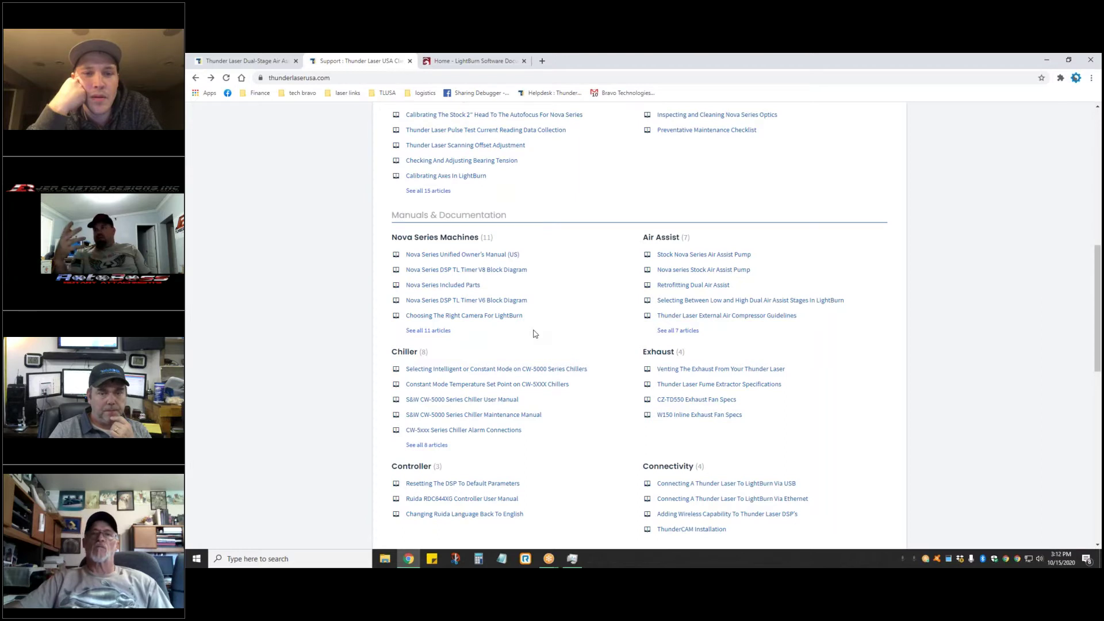
scroll(534, 333, down, 2)
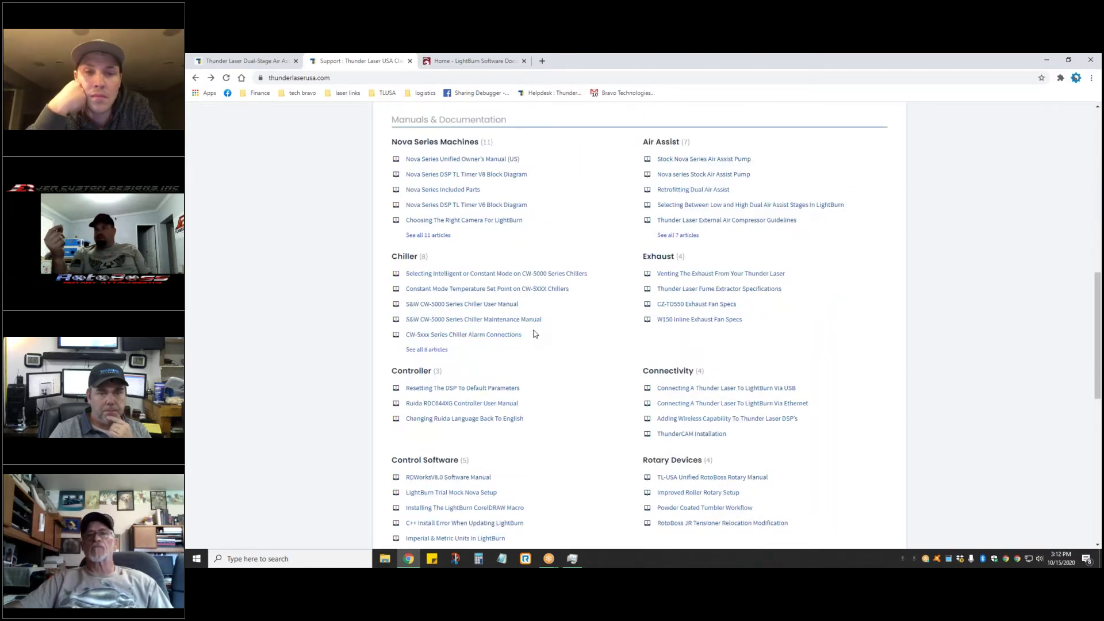
scroll(535, 333, down, 3)
scroll(534, 333, down, 4)
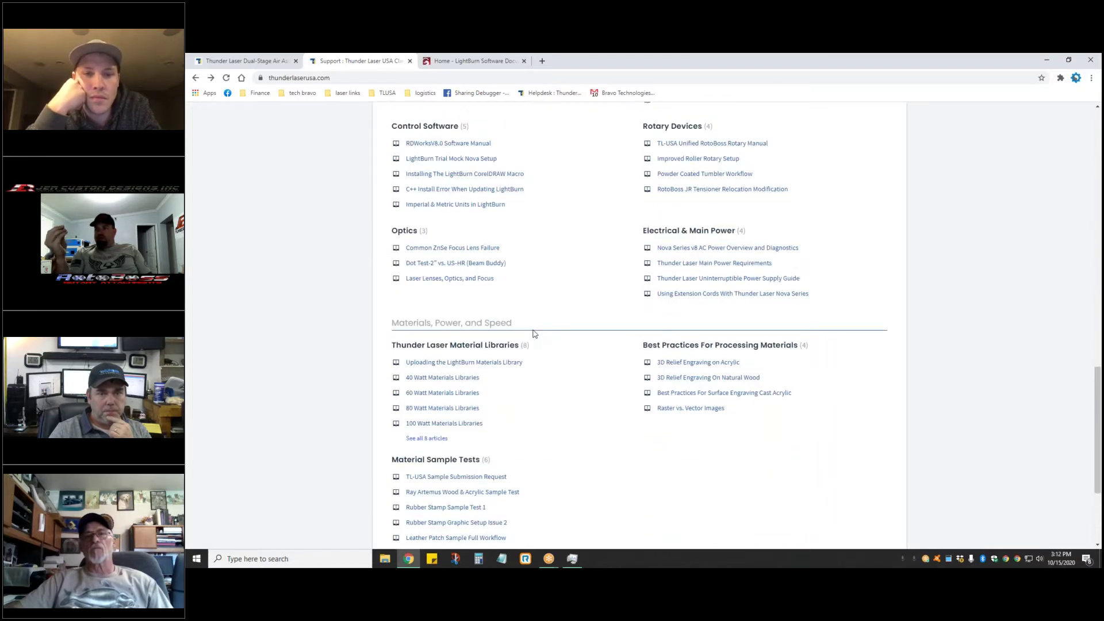
scroll(534, 334, up, 13)
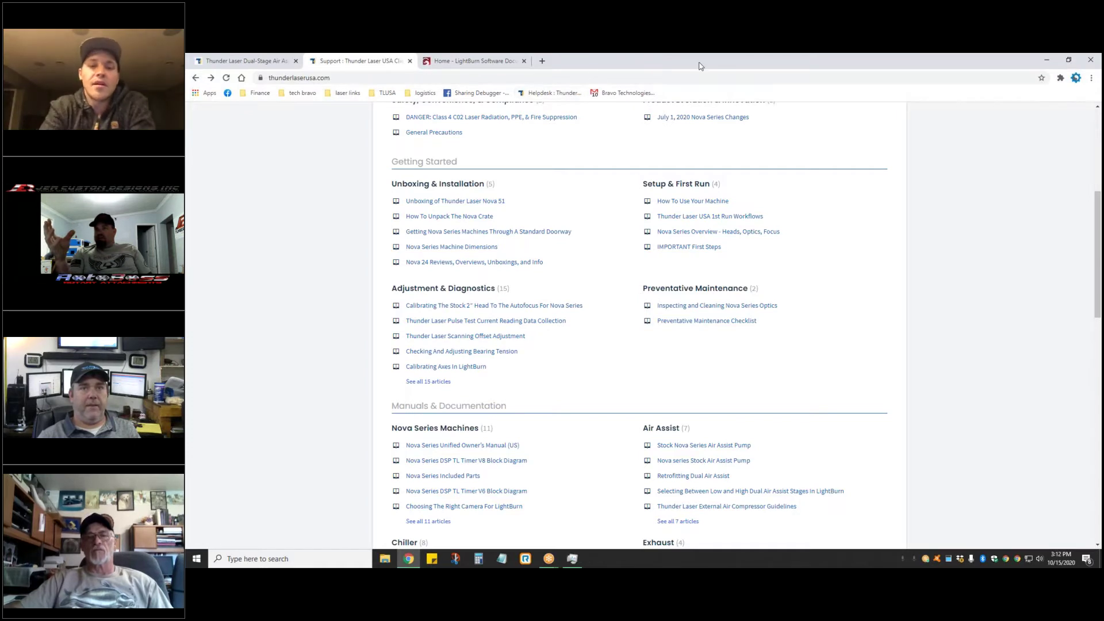
scroll(465, 315, down, 6)
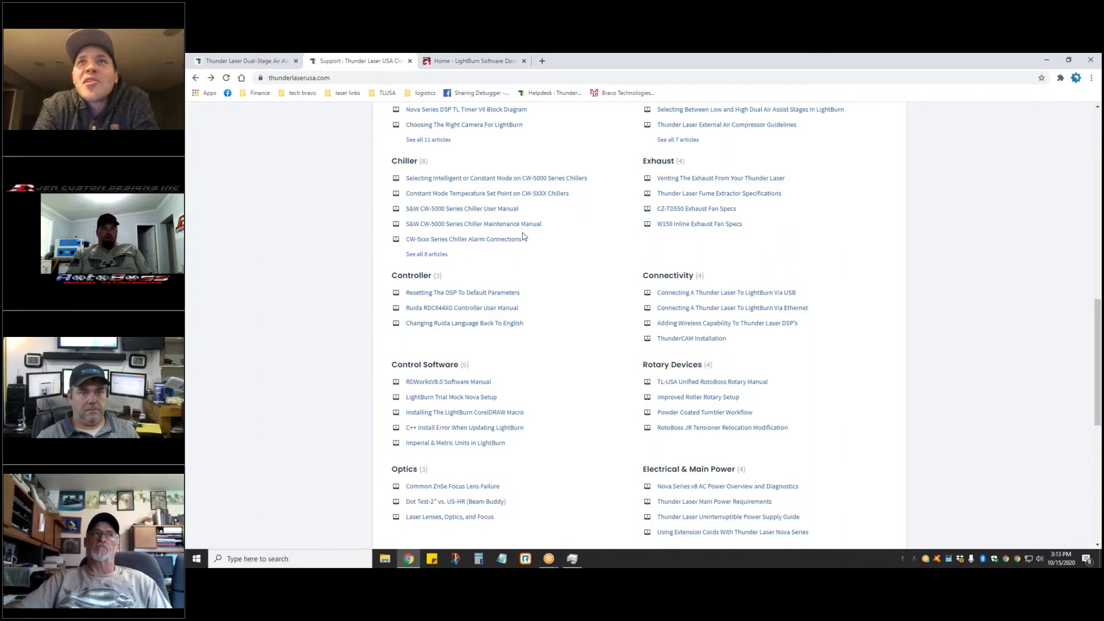
scroll(532, 260, up, 2)
scroll(531, 260, up, 7)
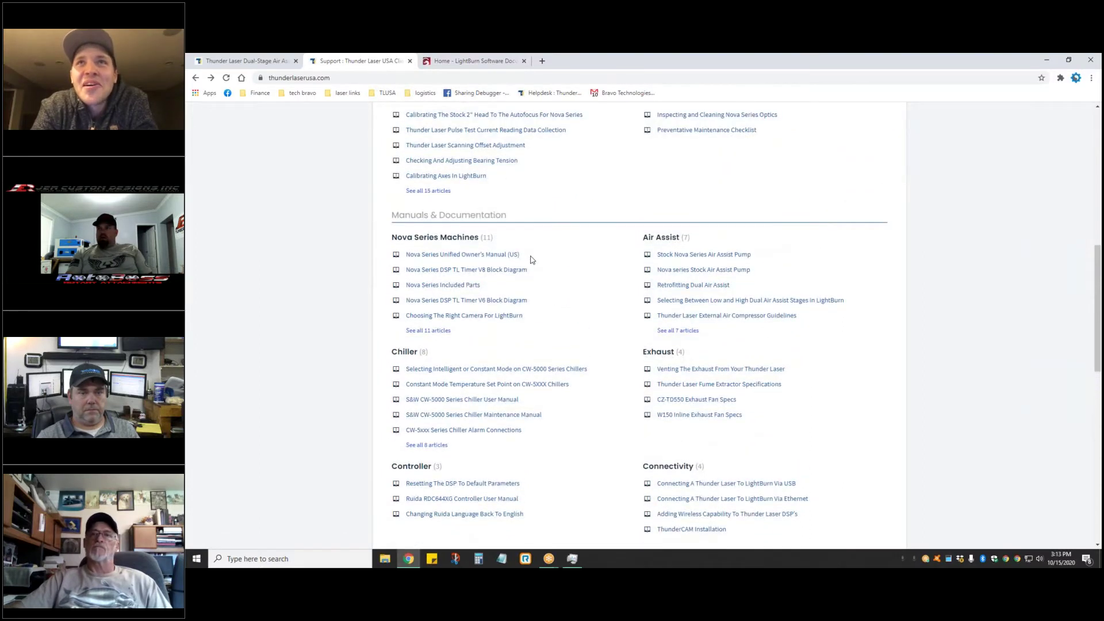
scroll(529, 261, up, 3)
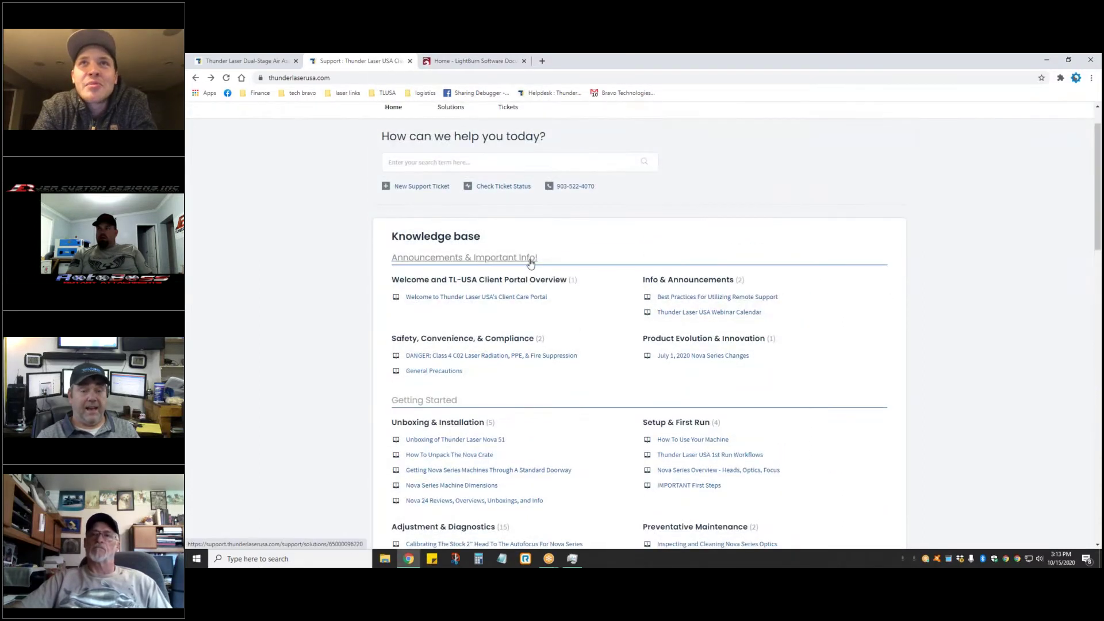
scroll(529, 262, down, 4)
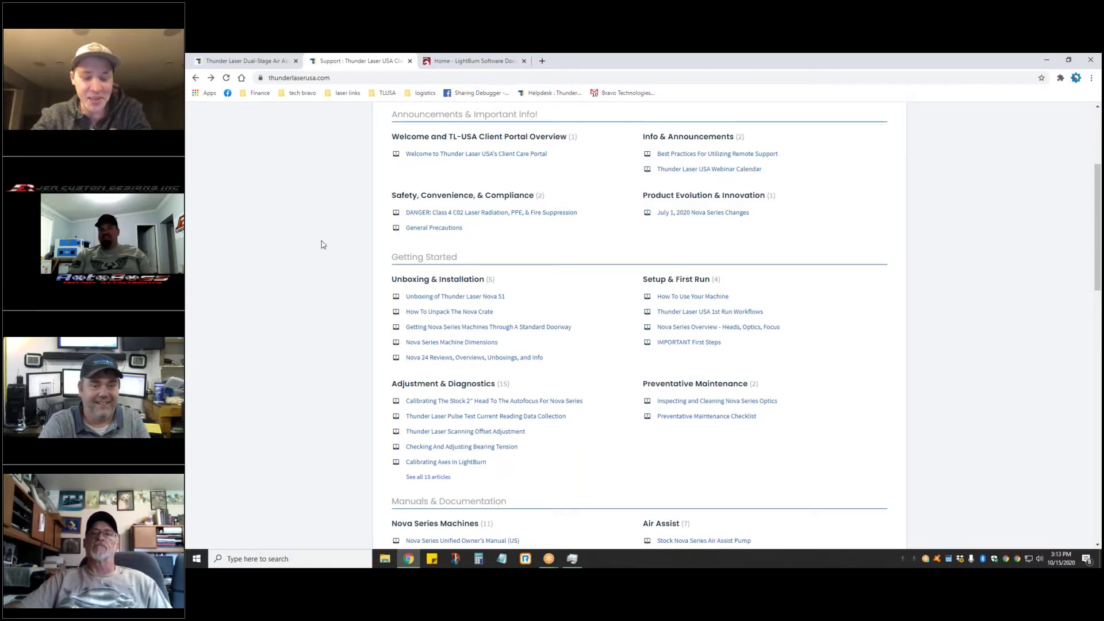
scroll(321, 244, down, 3)
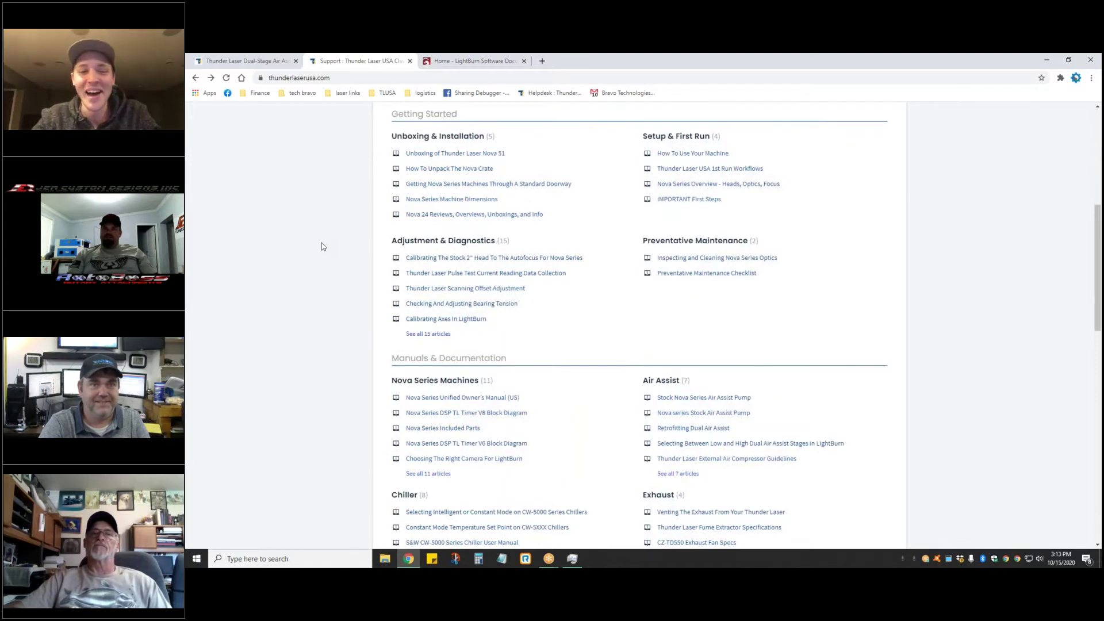
scroll(322, 246, down, 5)
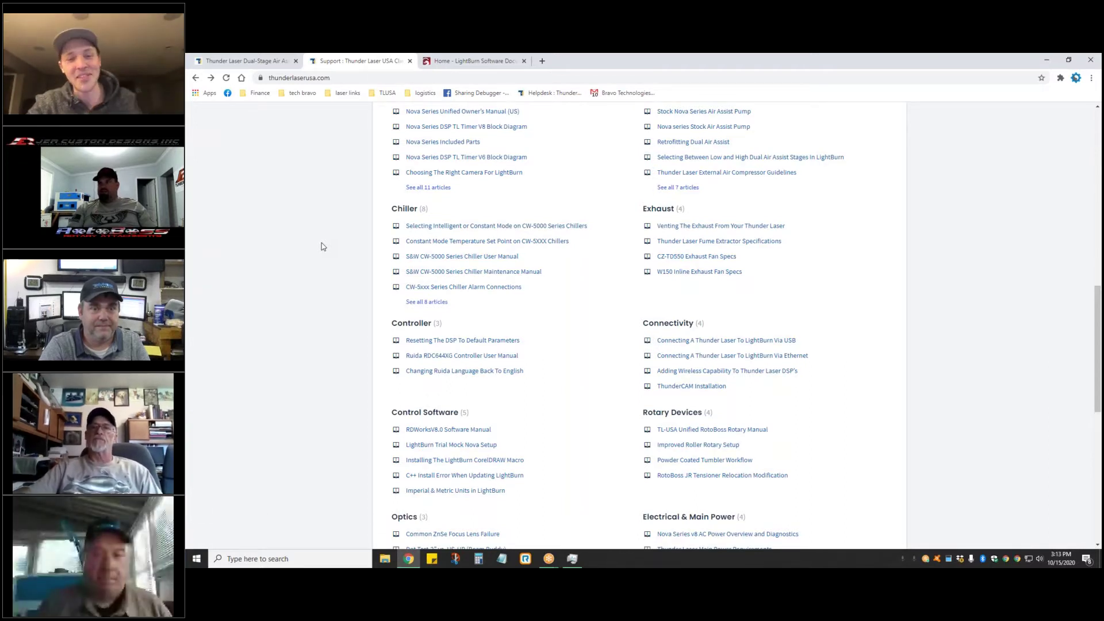
scroll(322, 246, up, 10)
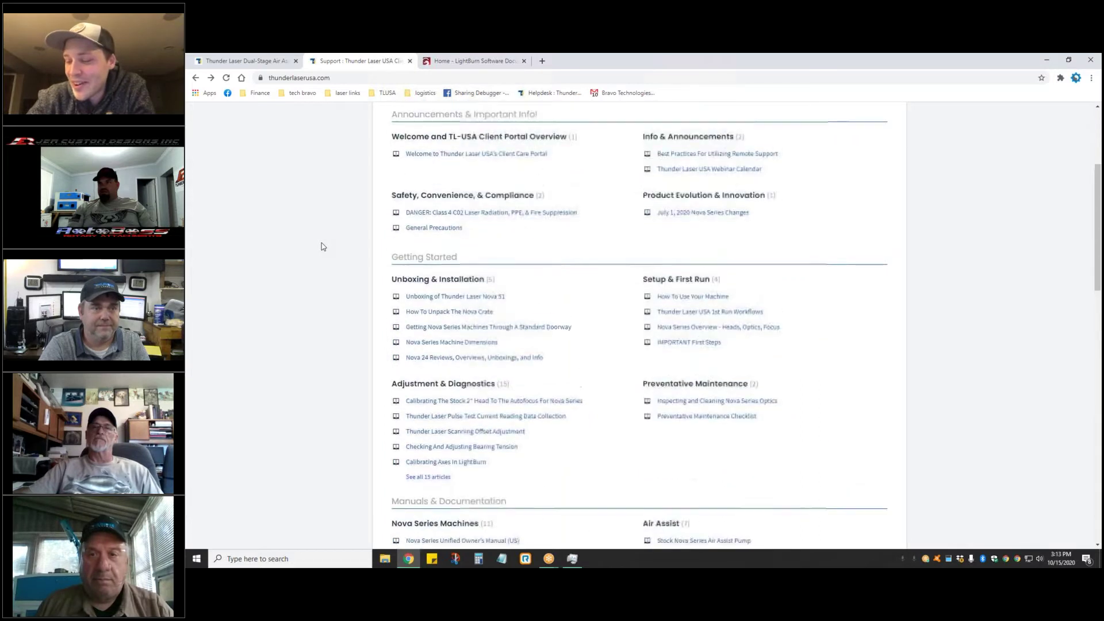
Step: From the dual-stage air assist sequencing article, follow the related low and high stage selection article to the IMPORTANT First Steps article
click(244, 61)
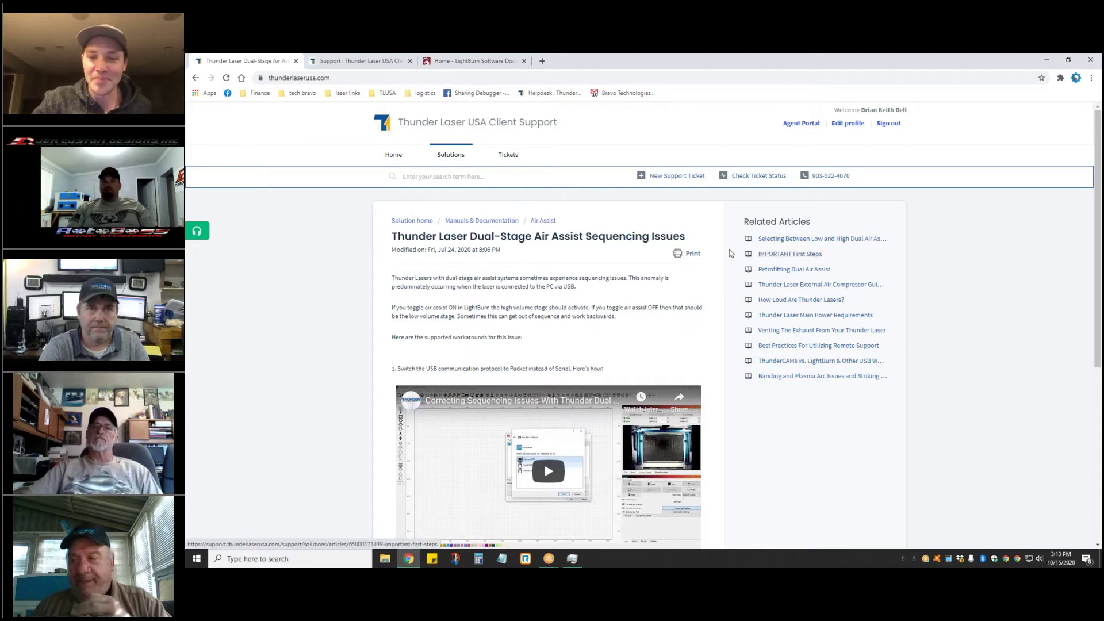
click(794, 241)
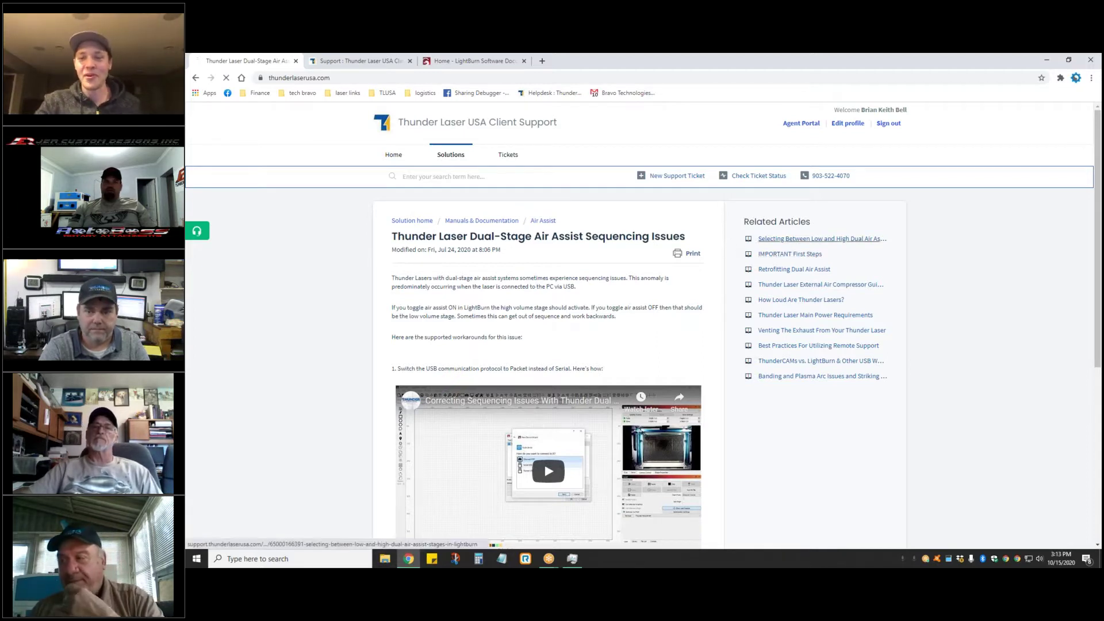
click(786, 239)
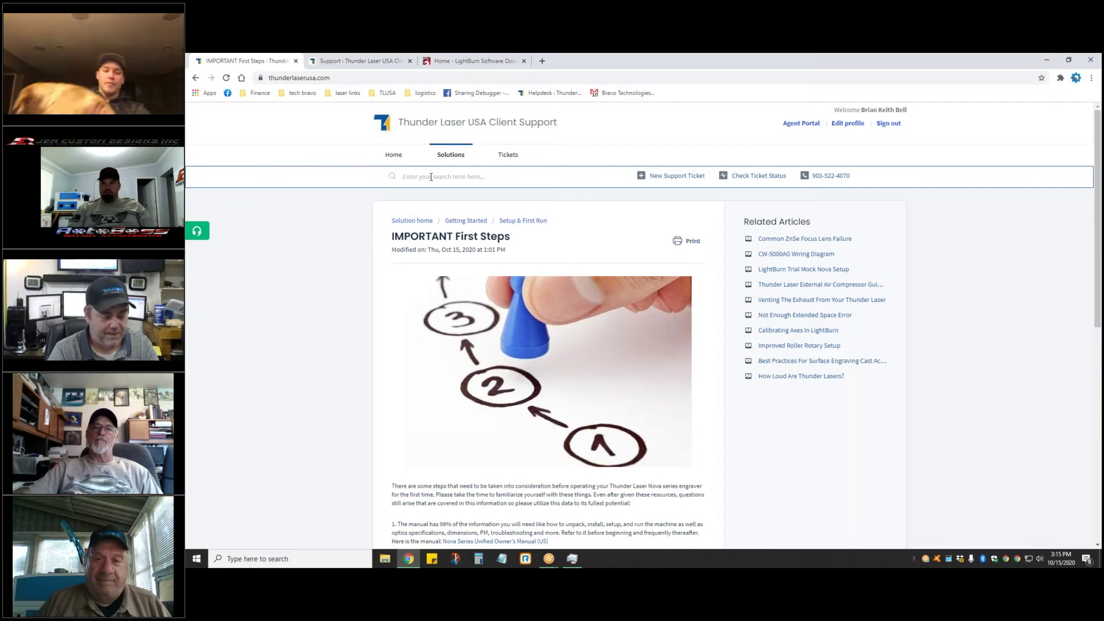
Step: Search the knowledge base for "power" and open the Thunder Laser Pulse Test Current Reading Data Collection article at its power meter section
text(powe)
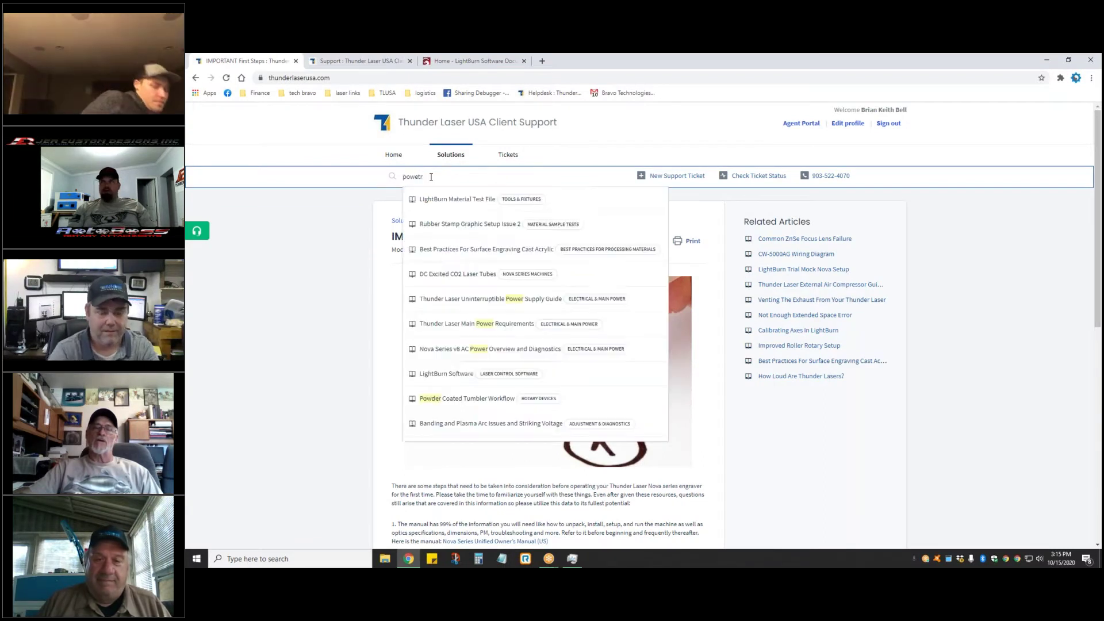
key(BackSpace)
text(r)
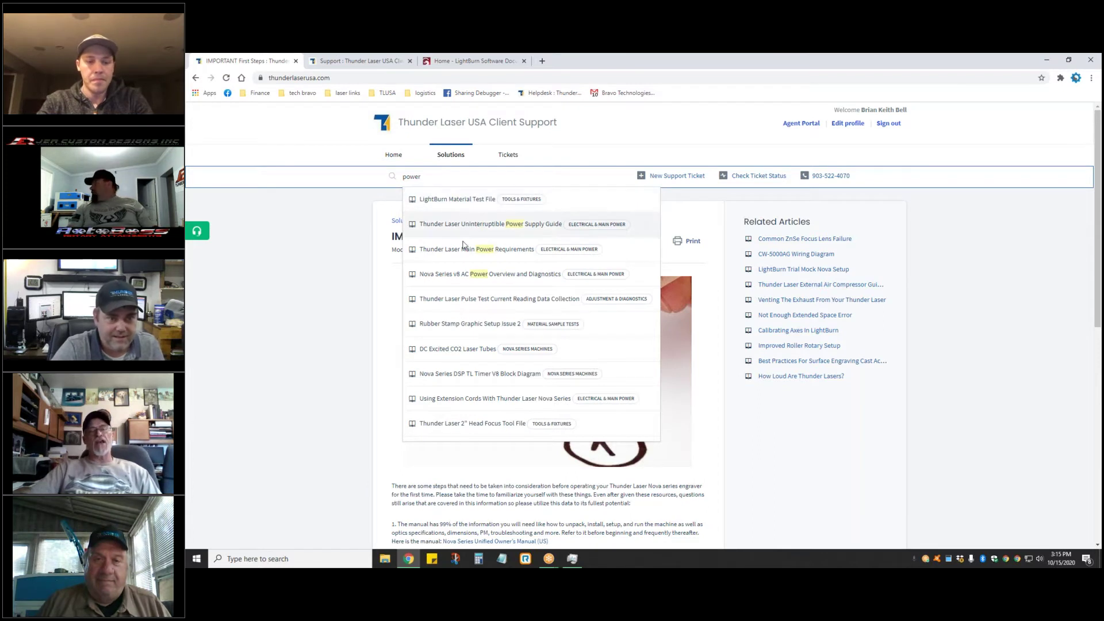
click(500, 301)
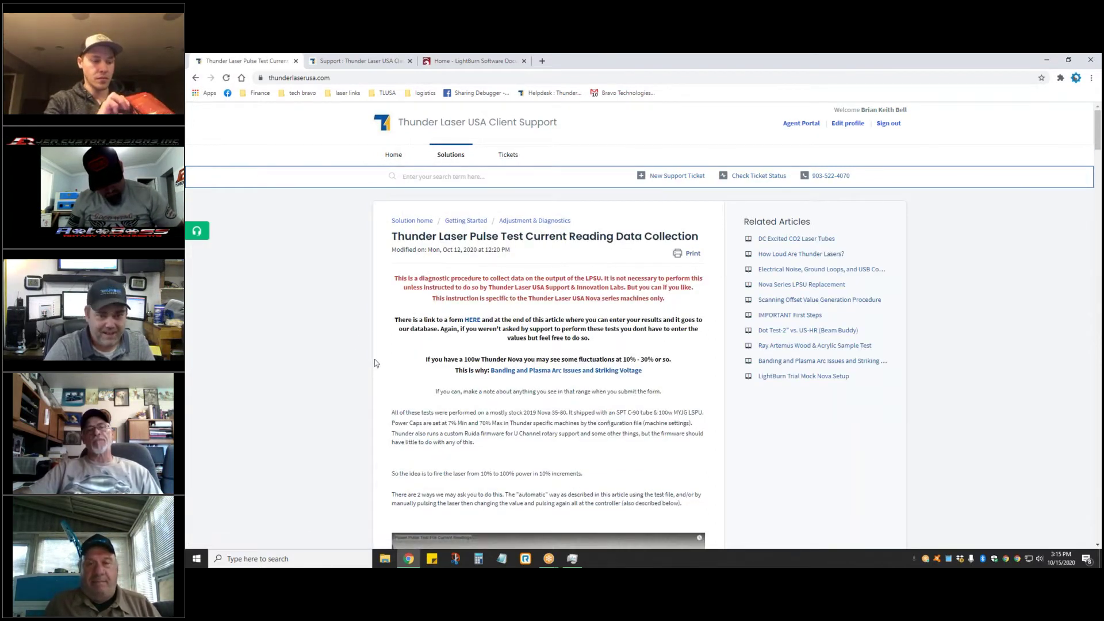
scroll(377, 361, down, 15)
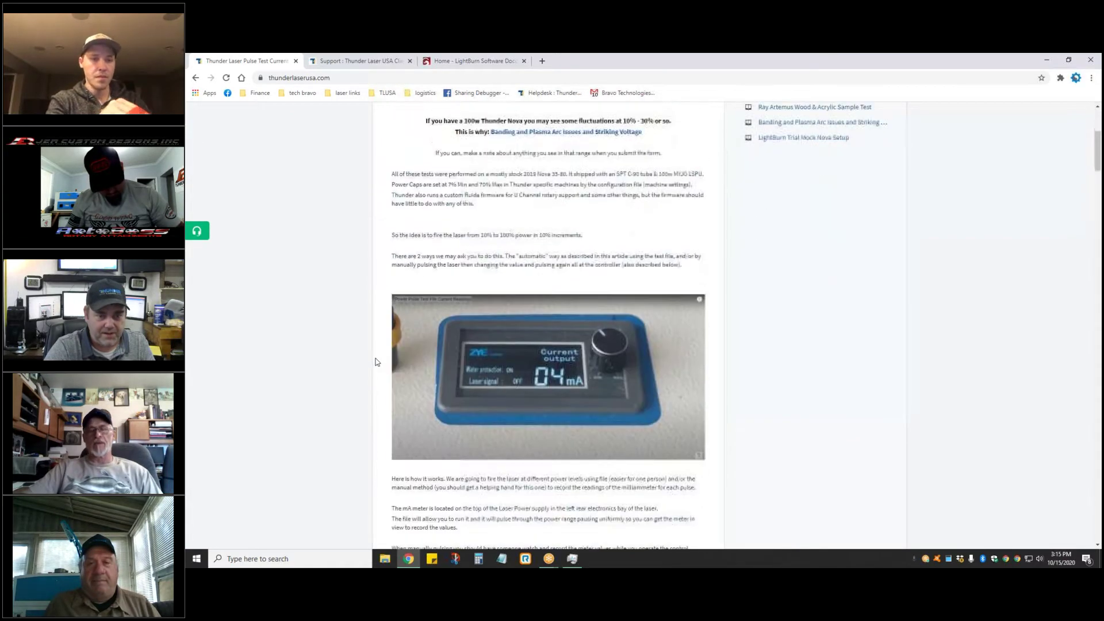
Step: Examine the pulse test article's test file section, covering the power supply photo, the videos and the Nova 35-80 file pulse readings
scroll(377, 362, down, 4)
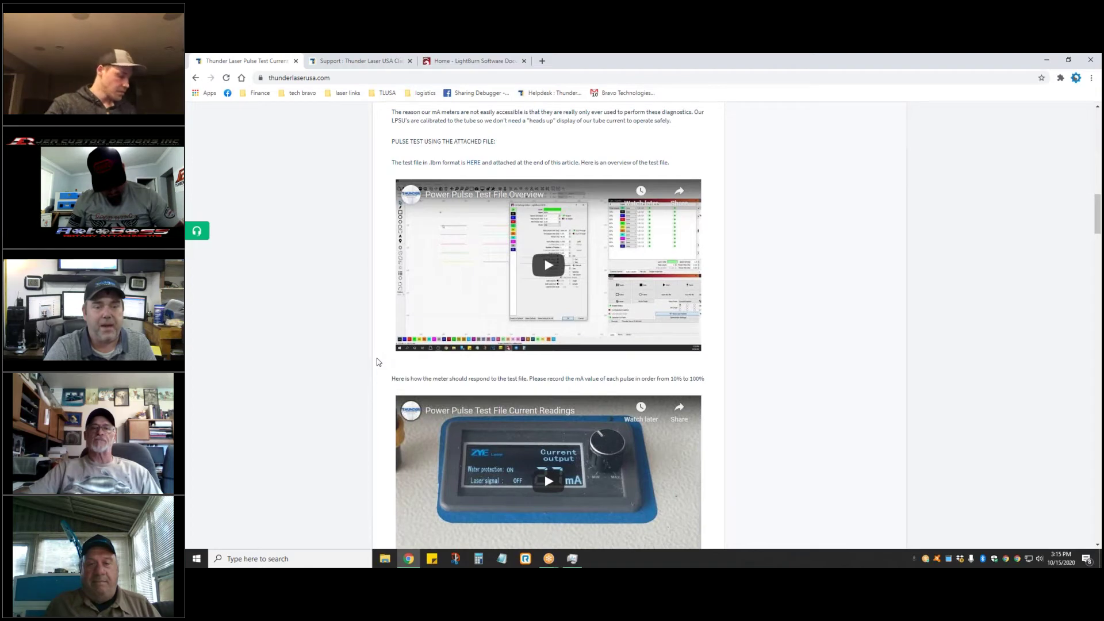
scroll(377, 362, down, 5)
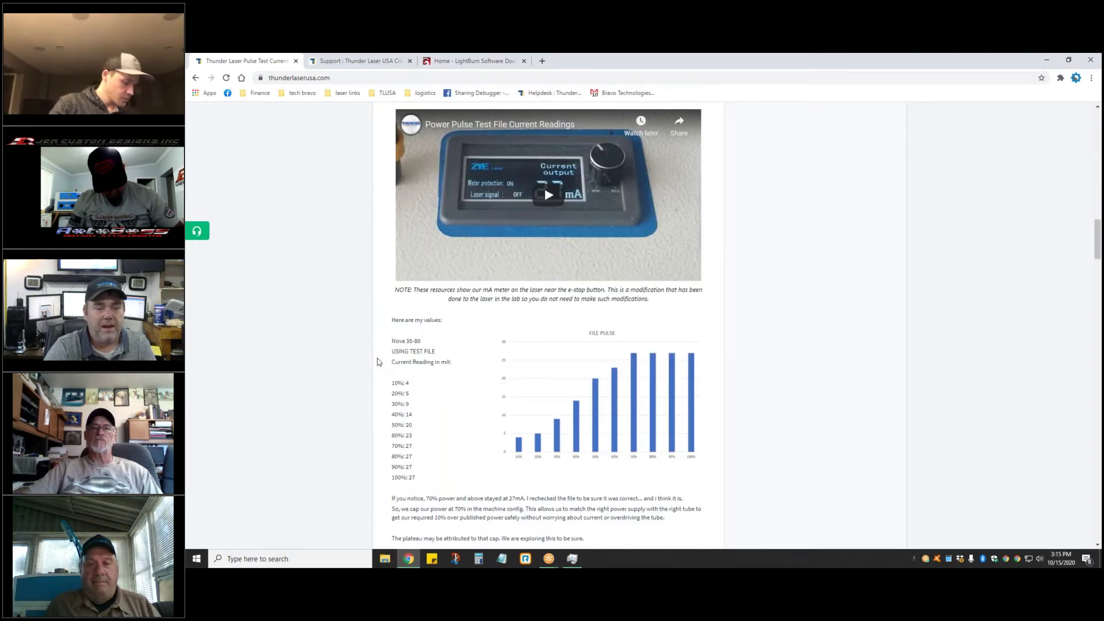
scroll(378, 361, up, 3)
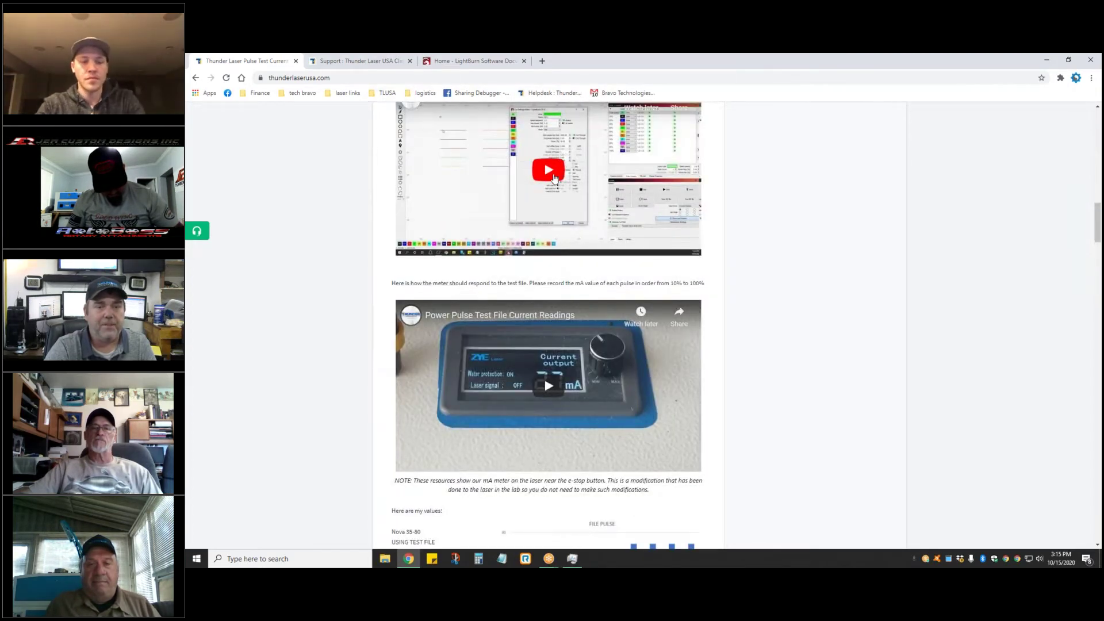
scroll(555, 178, up, 6)
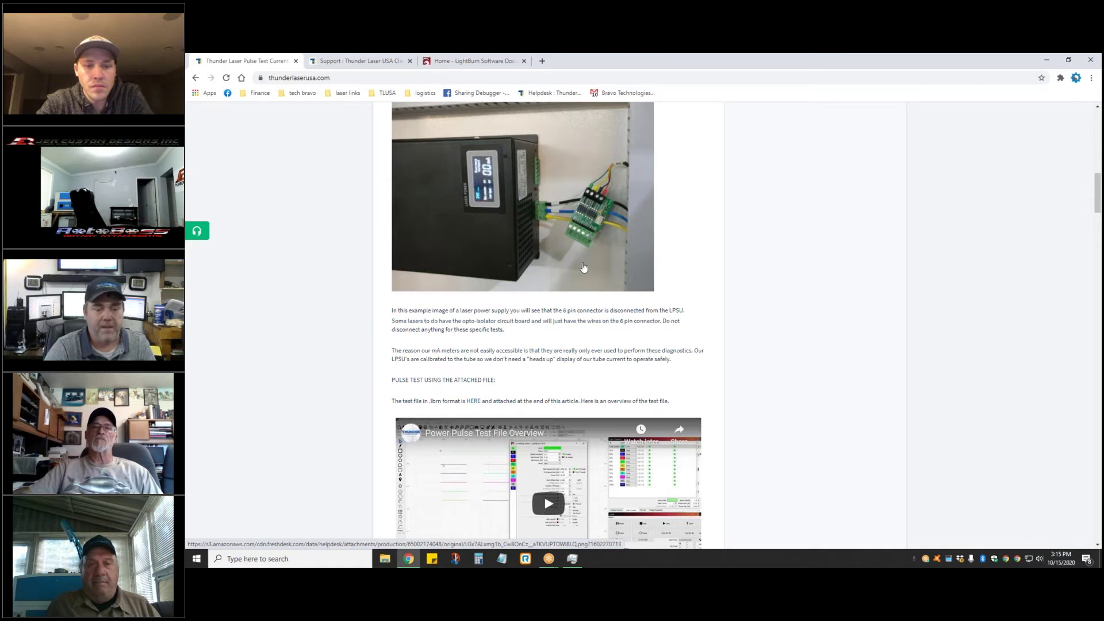
scroll(583, 267, down, 5)
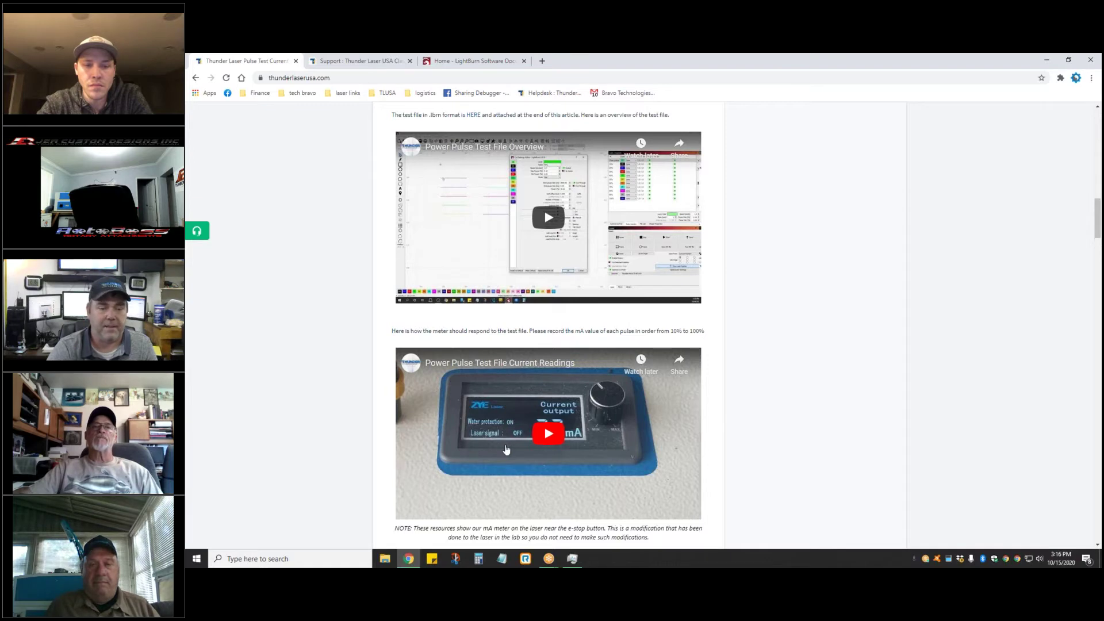
scroll(506, 449, down, 6)
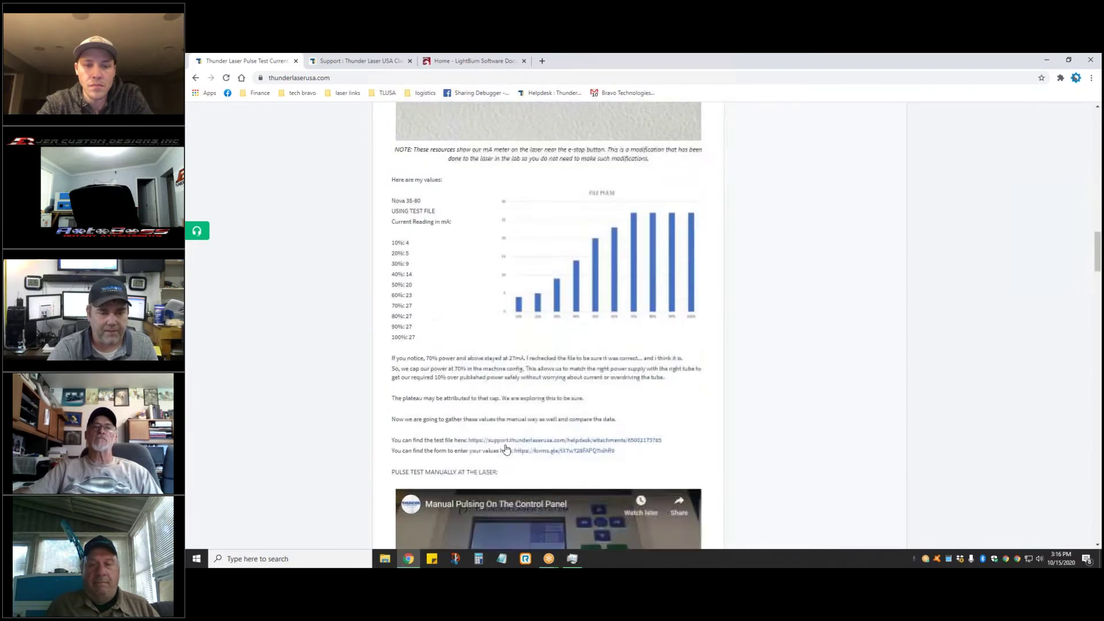
scroll(511, 417, down, 7)
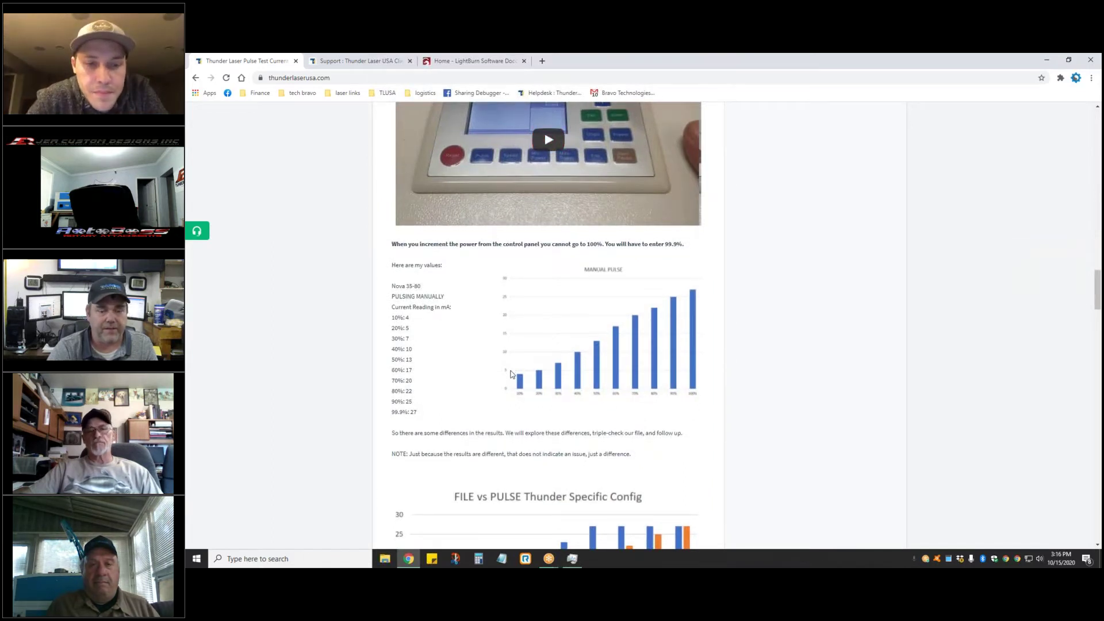
Step: Examine the FILE vs PULSE comparison charts, the Nova 51-100 results and the firmware and laser settings images
scroll(512, 376, down, 4)
scroll(558, 384, down, 2)
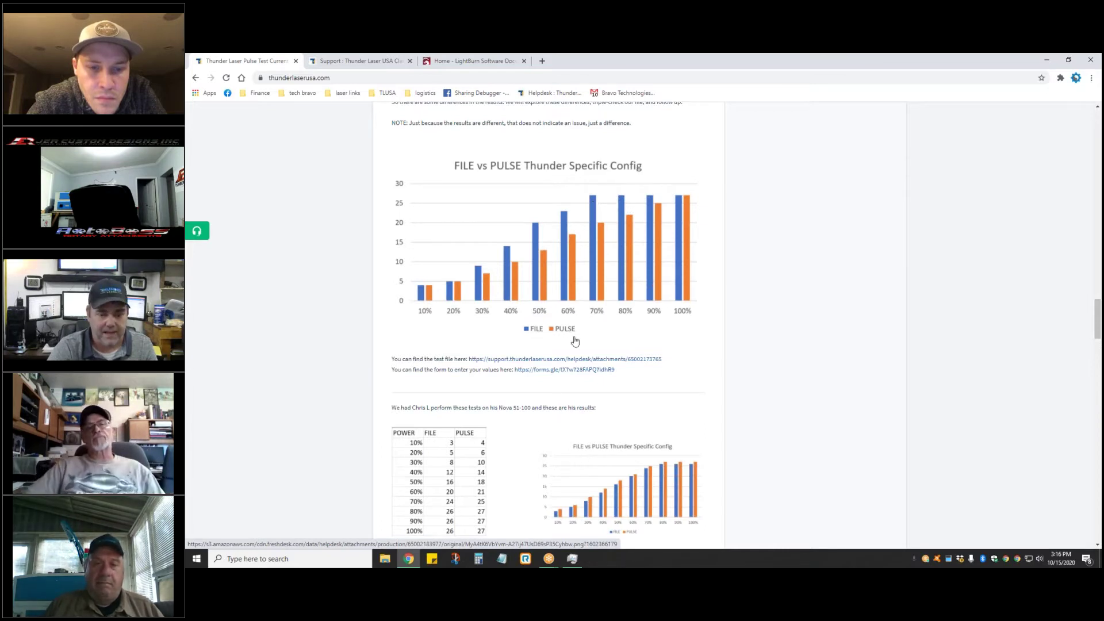
scroll(575, 346, down, 3)
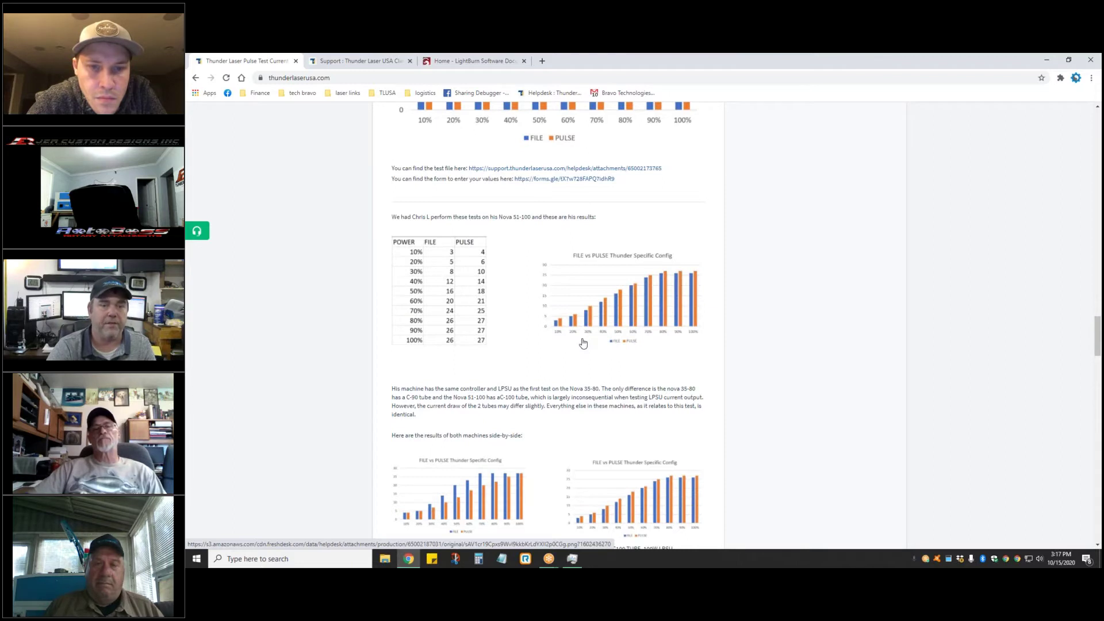
scroll(586, 371, down, 10)
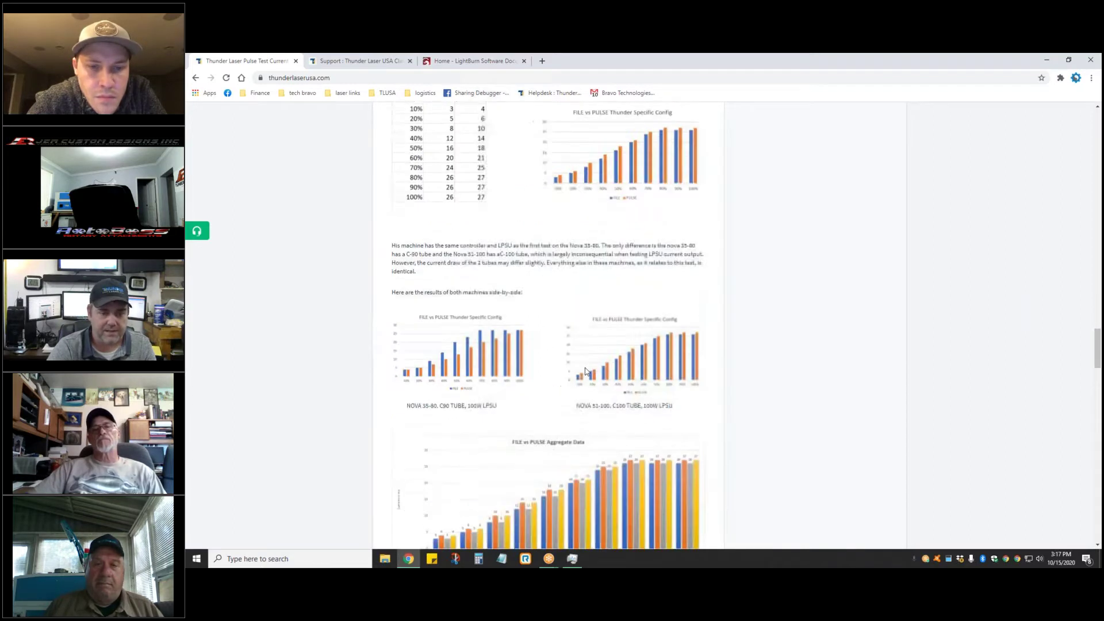
scroll(606, 294, down, 2)
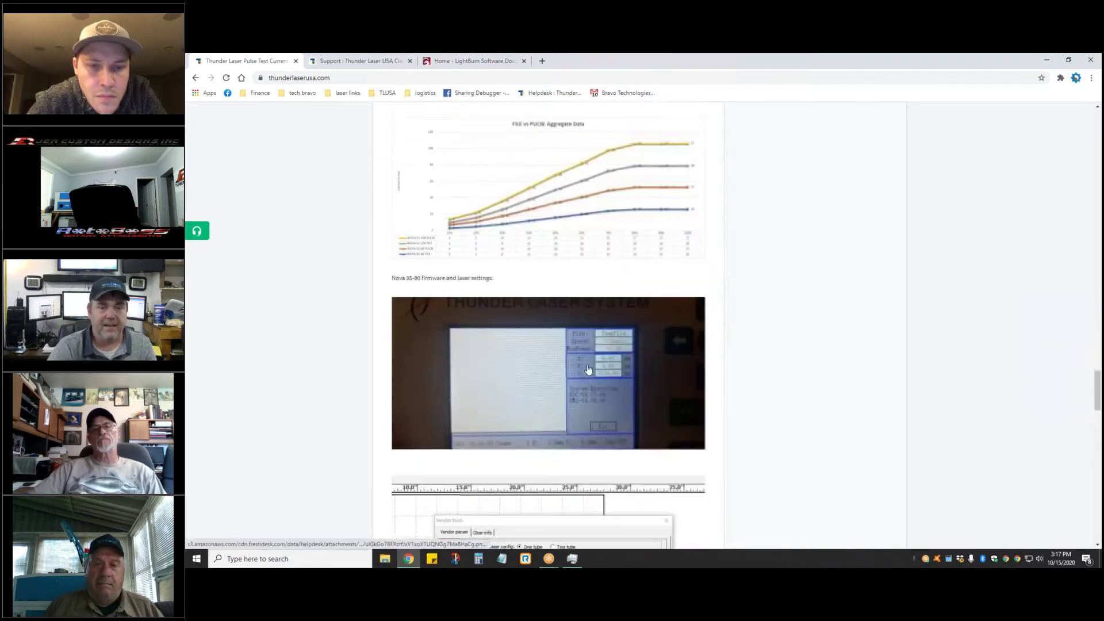
scroll(606, 293, up, 1)
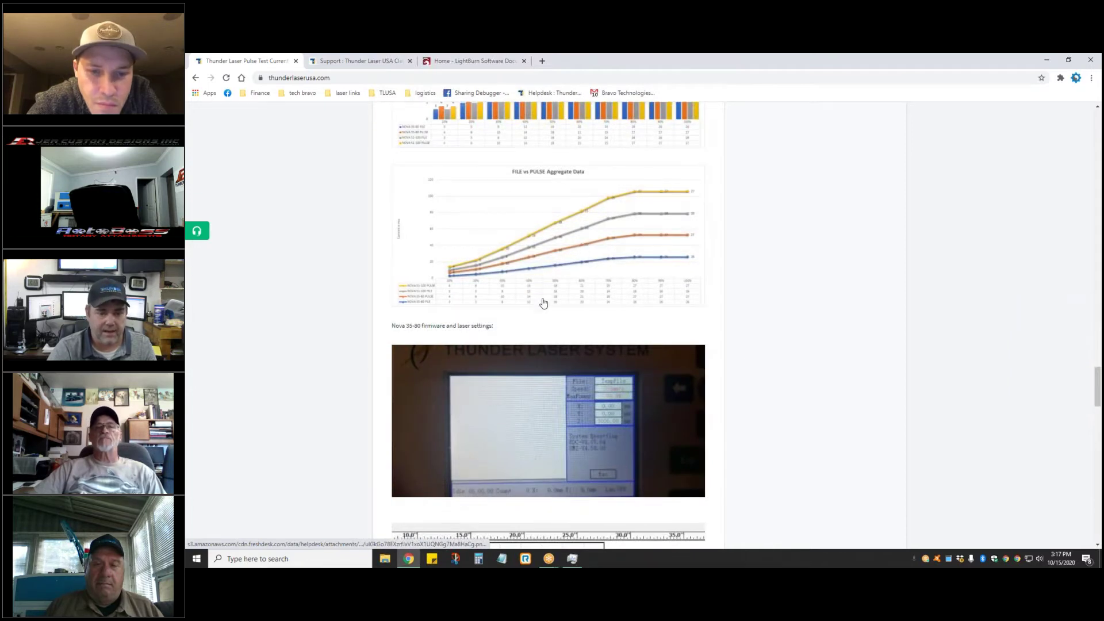
scroll(623, 353, down, 10)
scroll(623, 356, down, 8)
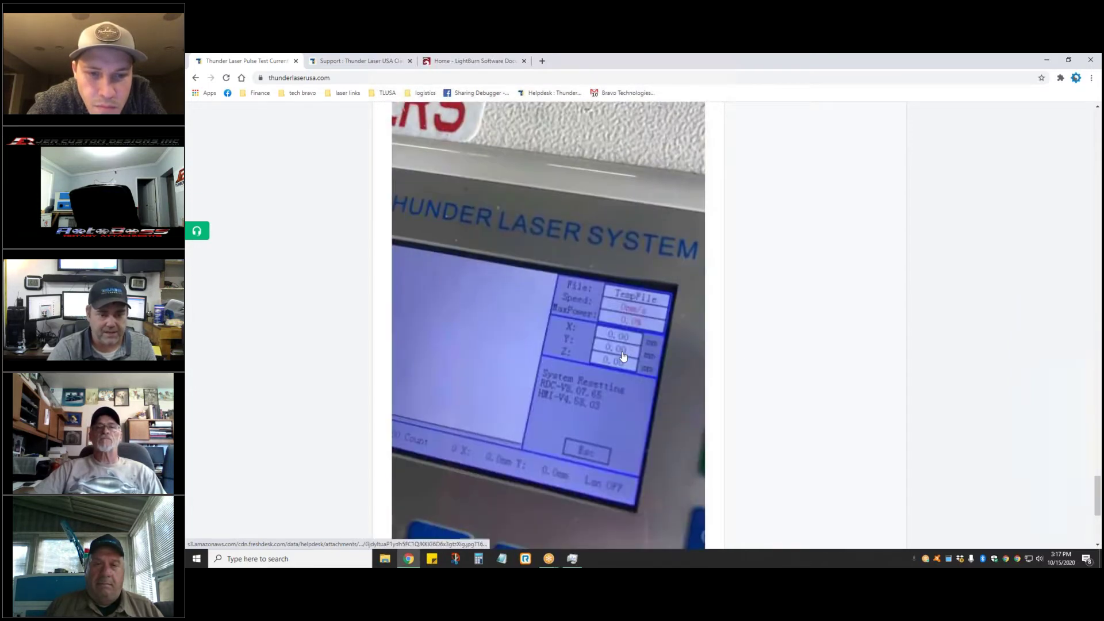
Step: Go back over the article from the controller photo to the meter introduction and return to the FILE vs PULSE Aggregate Data charts
scroll(623, 356, up, 10)
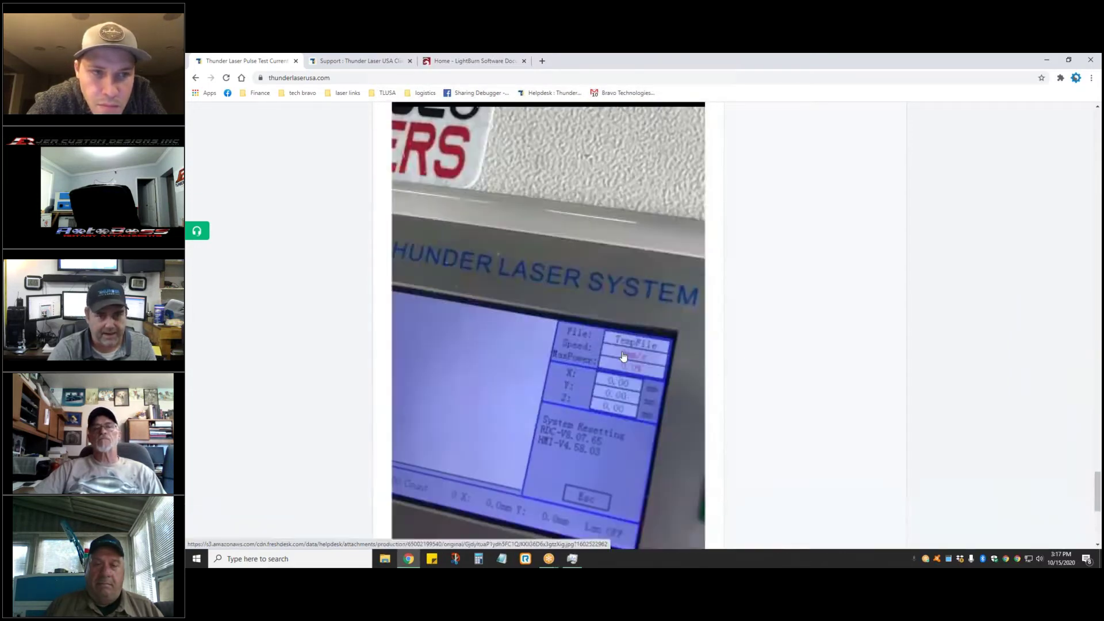
scroll(623, 356, up, 8)
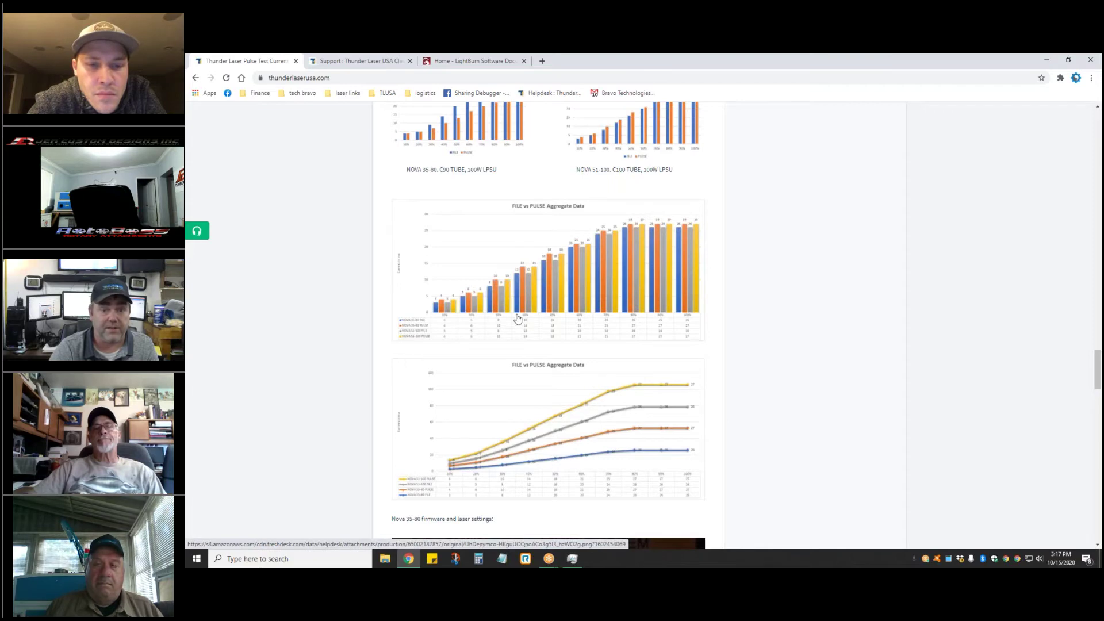
scroll(520, 317, up, 10)
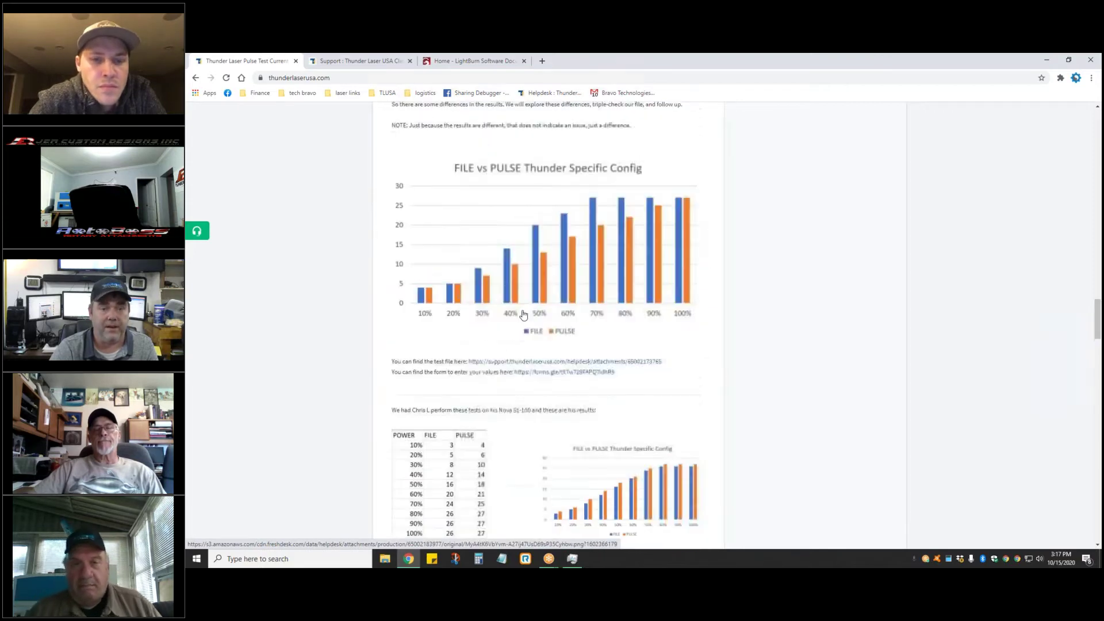
scroll(525, 314, up, 15)
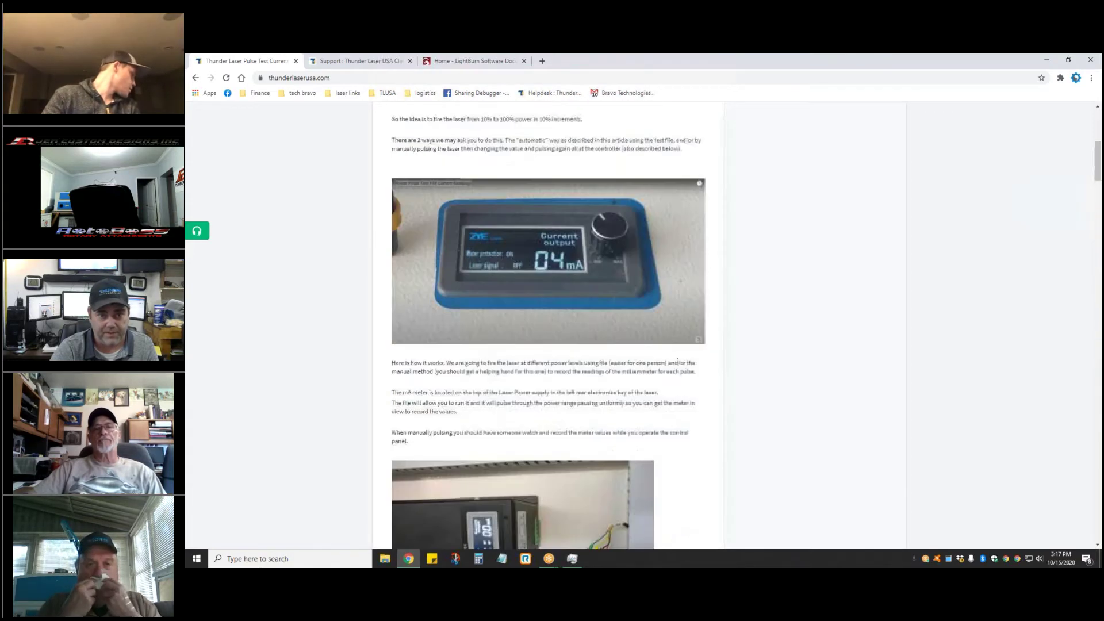
scroll(383, 346, down, 12)
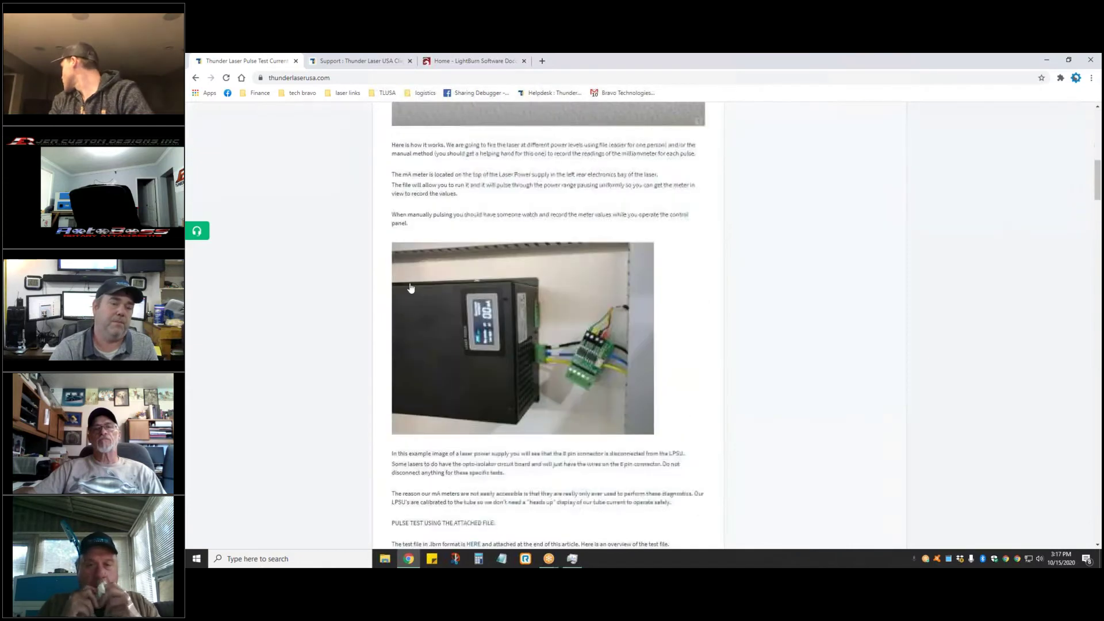
scroll(383, 346, down, 15)
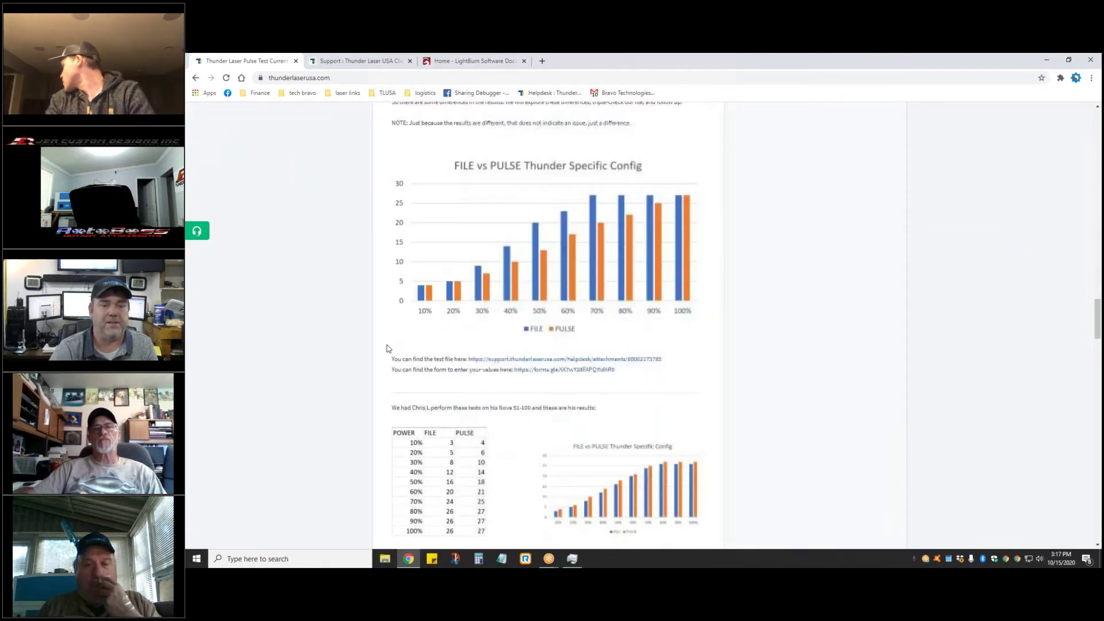
scroll(388, 347, down, 10)
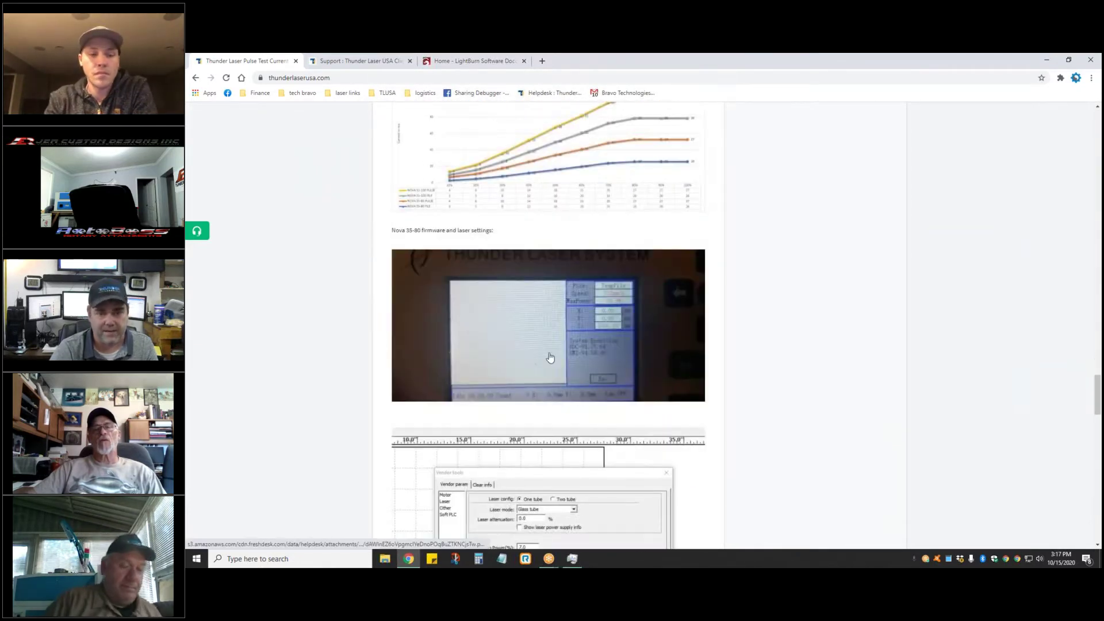
scroll(550, 356, up, 3)
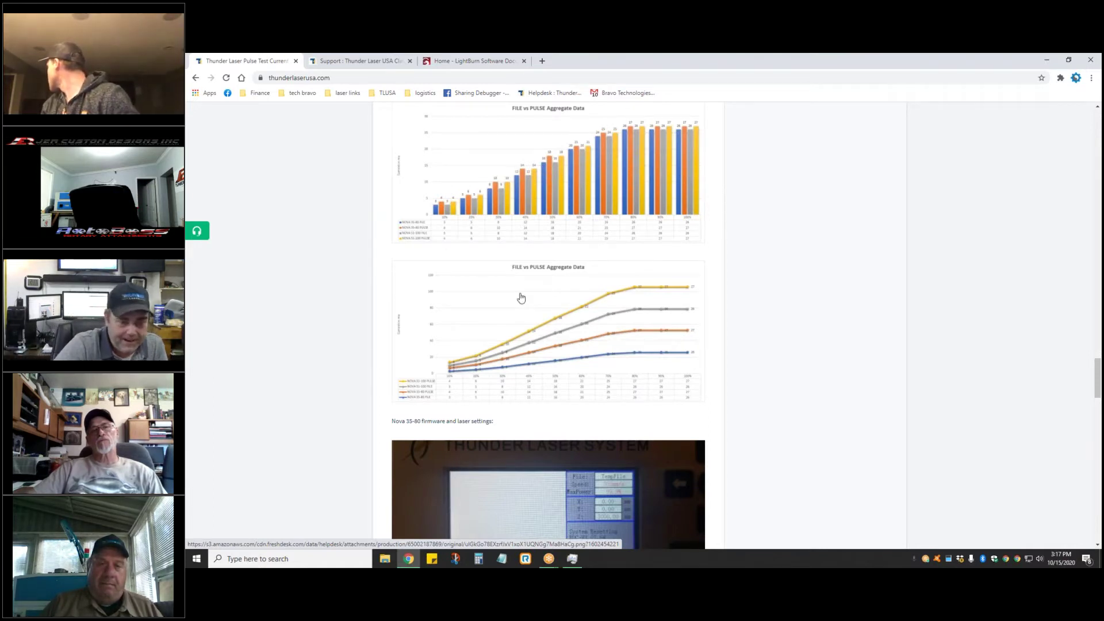
Step: Download the Thunder Power Pulse Test File attached at the article's end and open it in a maximized LightBurn window
scroll(521, 297, down, 15)
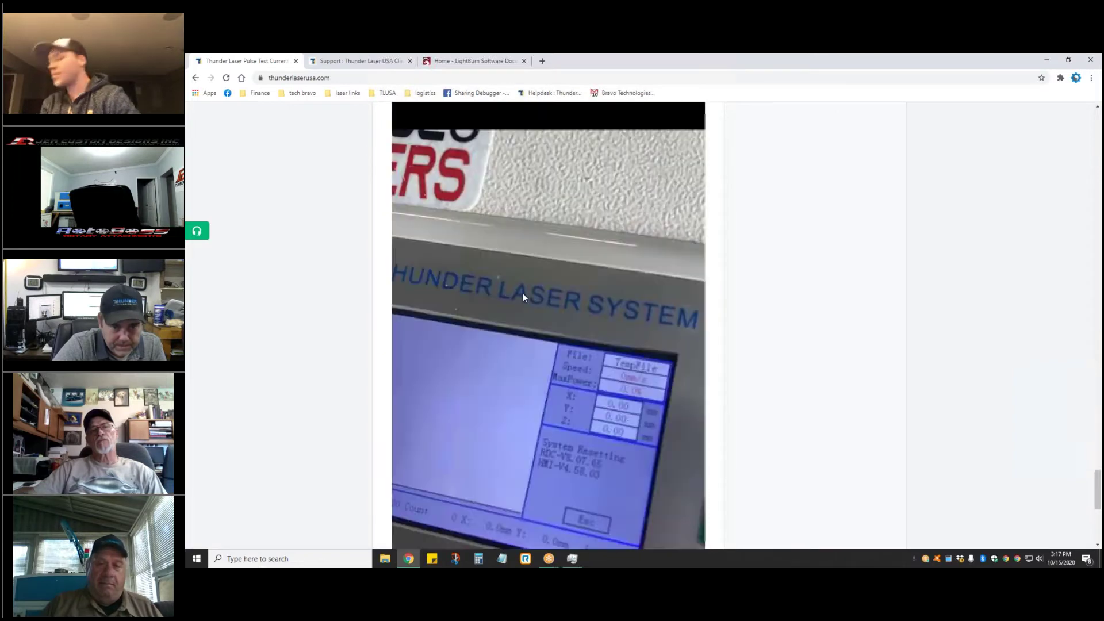
scroll(523, 297, down, 5)
scroll(523, 296, up, 8)
scroll(523, 296, down, 10)
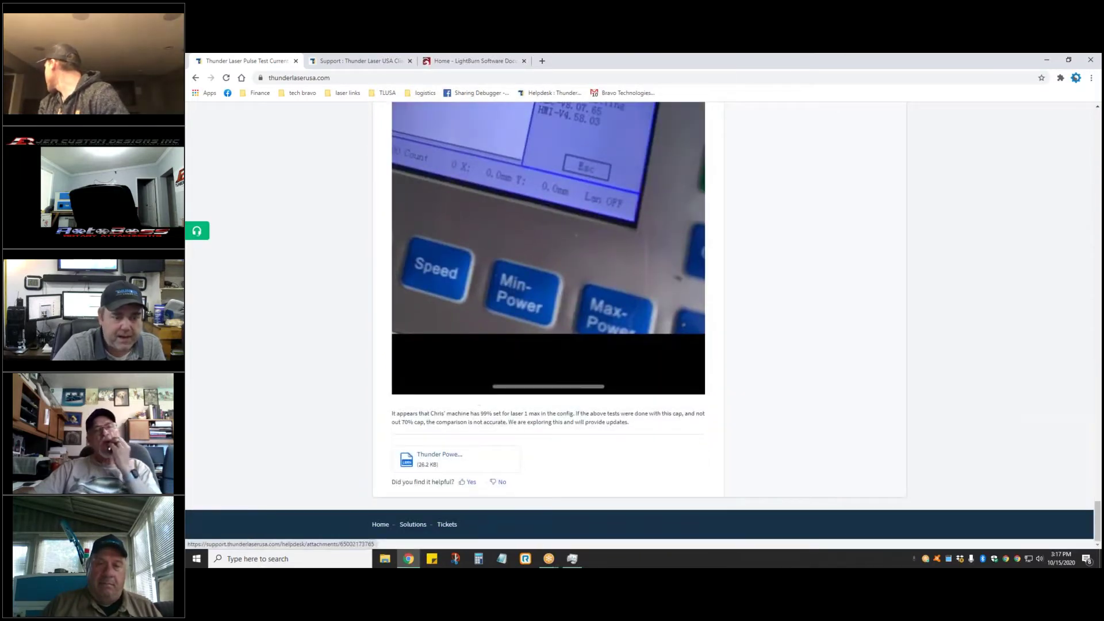
click(430, 455)
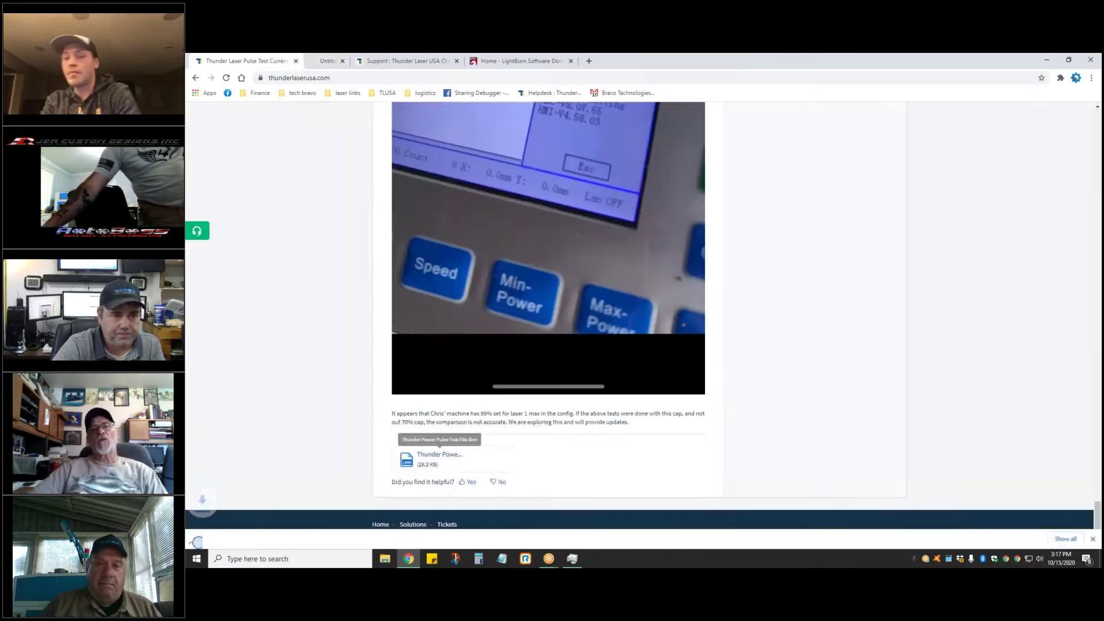
click(235, 536)
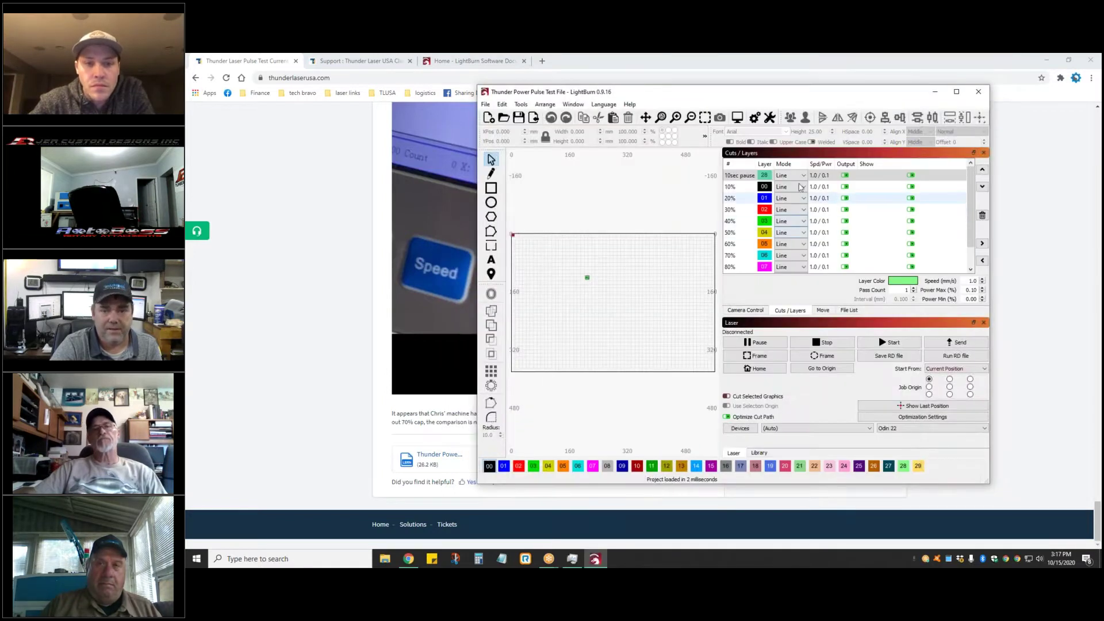
drag(807, 95, 769, 94)
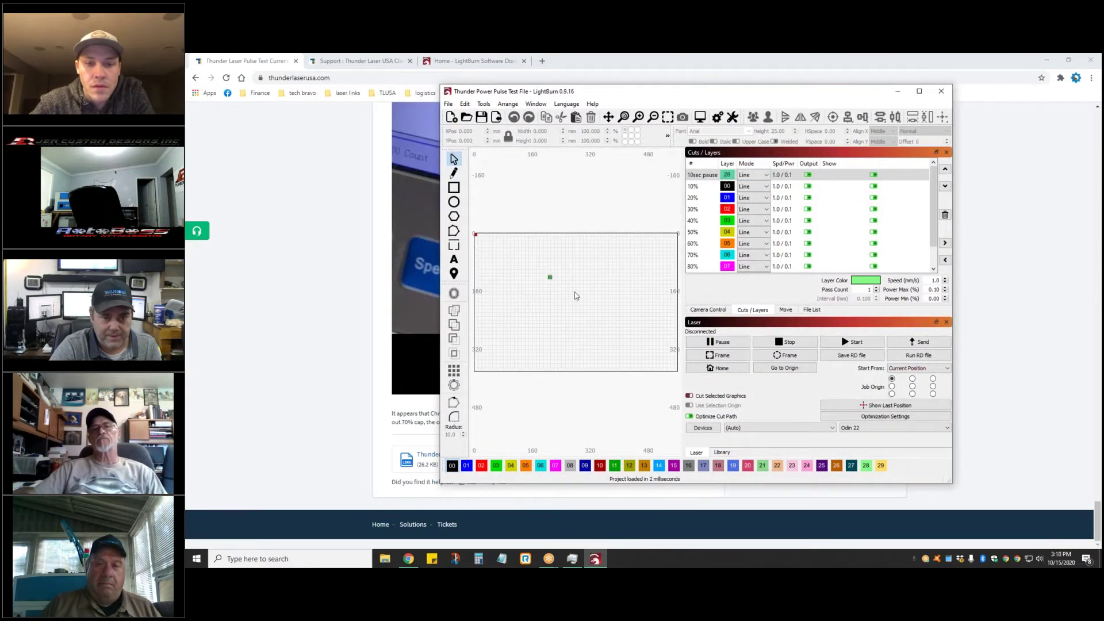
drag(564, 287, 408, 281)
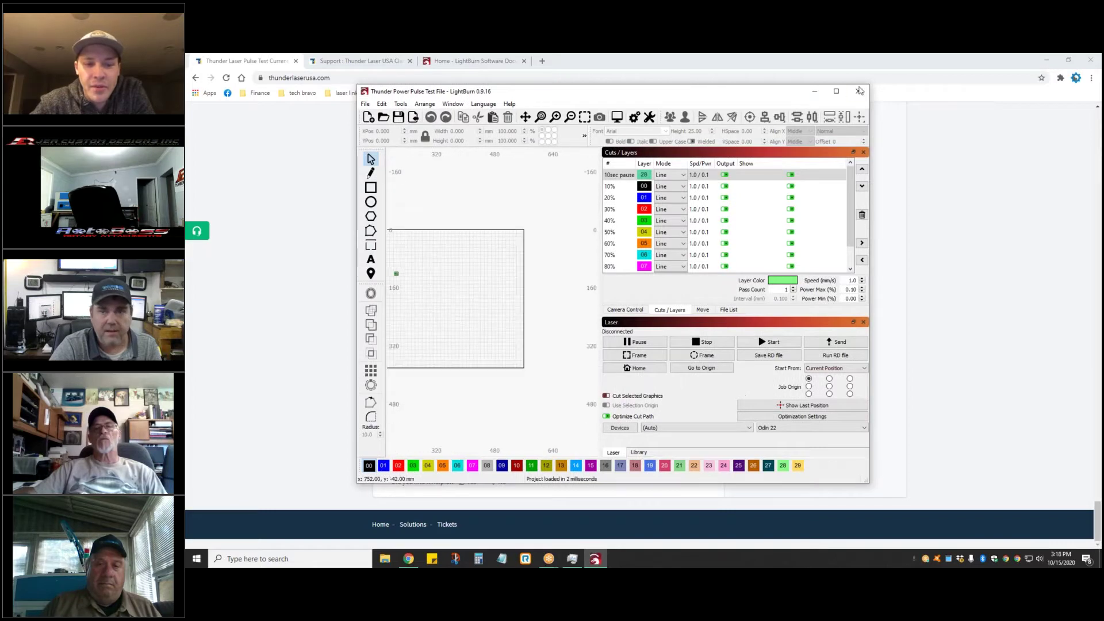
click(836, 92)
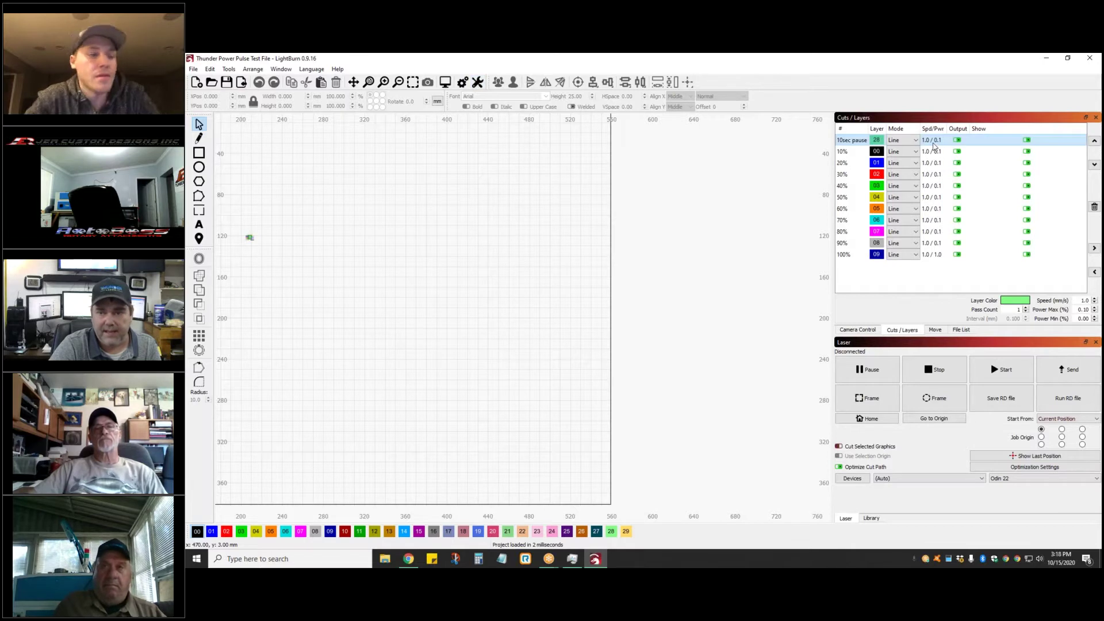
Step: Inspect the cut settings of the 10sec pause layer and the 10% layer, including the start pause time and power
double_click(934, 144)
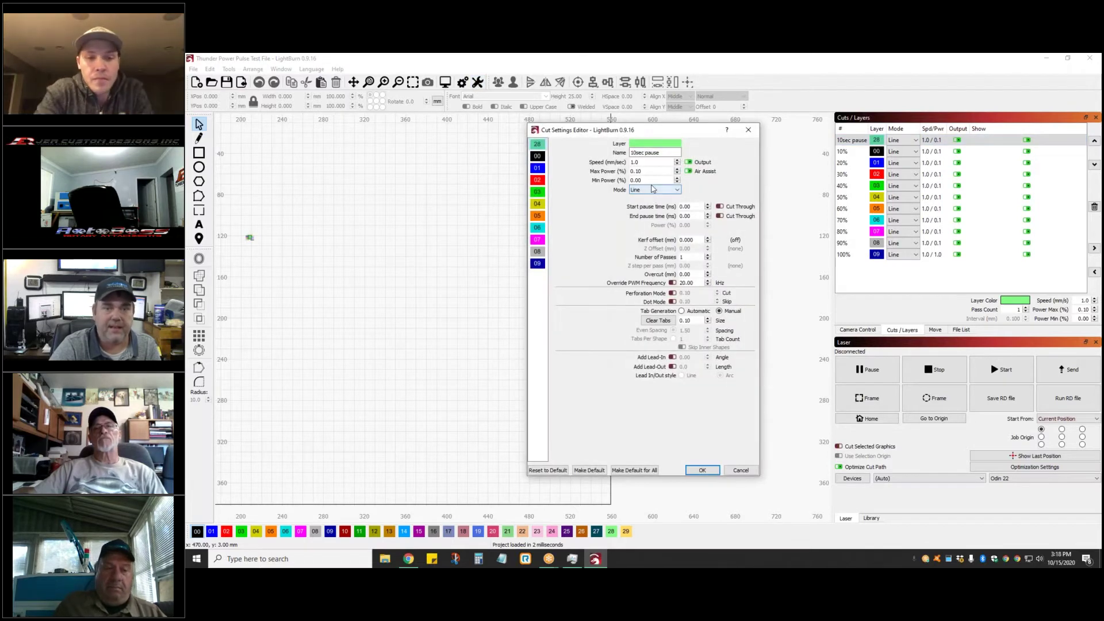
click(659, 153)
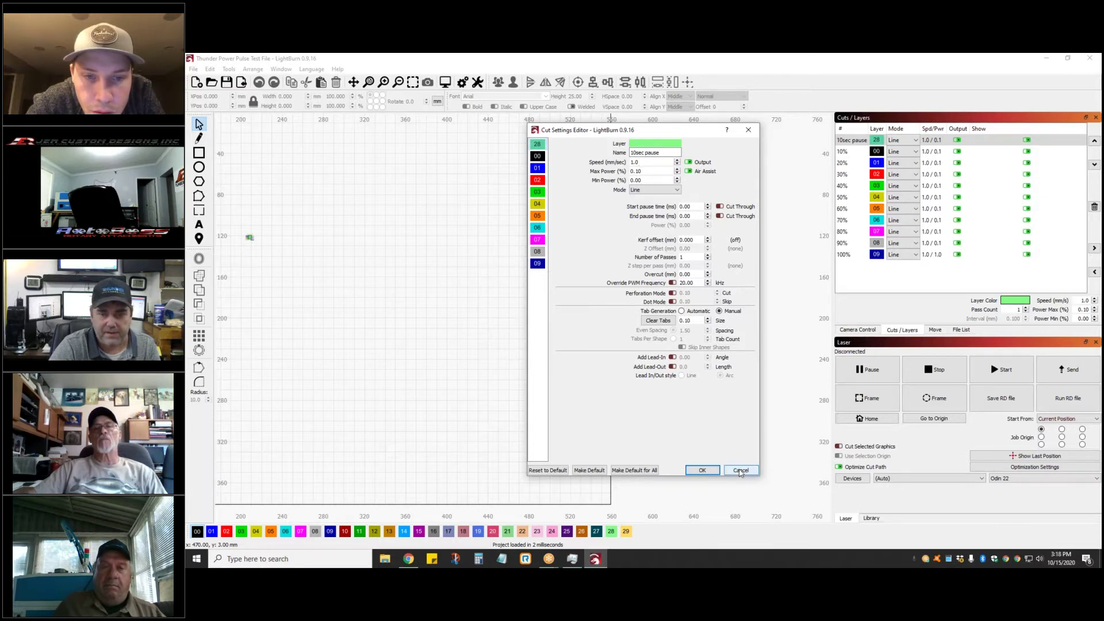
click(741, 471)
double_click(930, 152)
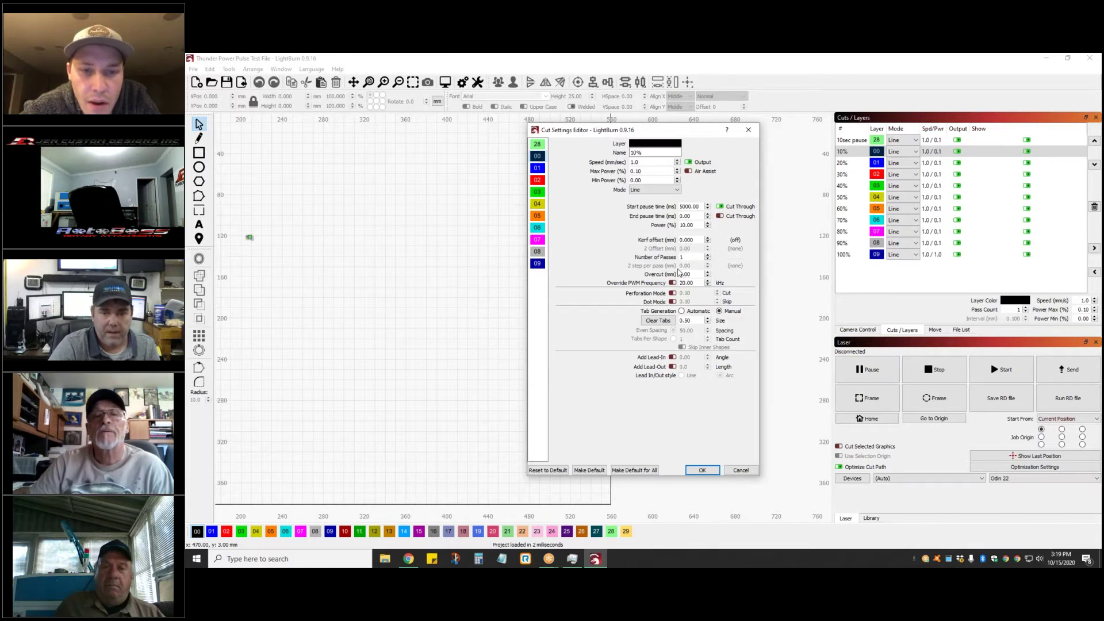
click(688, 467)
Step: Select the 10sec pause line above the test pattern, followed by the black 10% line, to show which layers they use
scroll(247, 244, up, 7)
scroll(259, 247, up, 5)
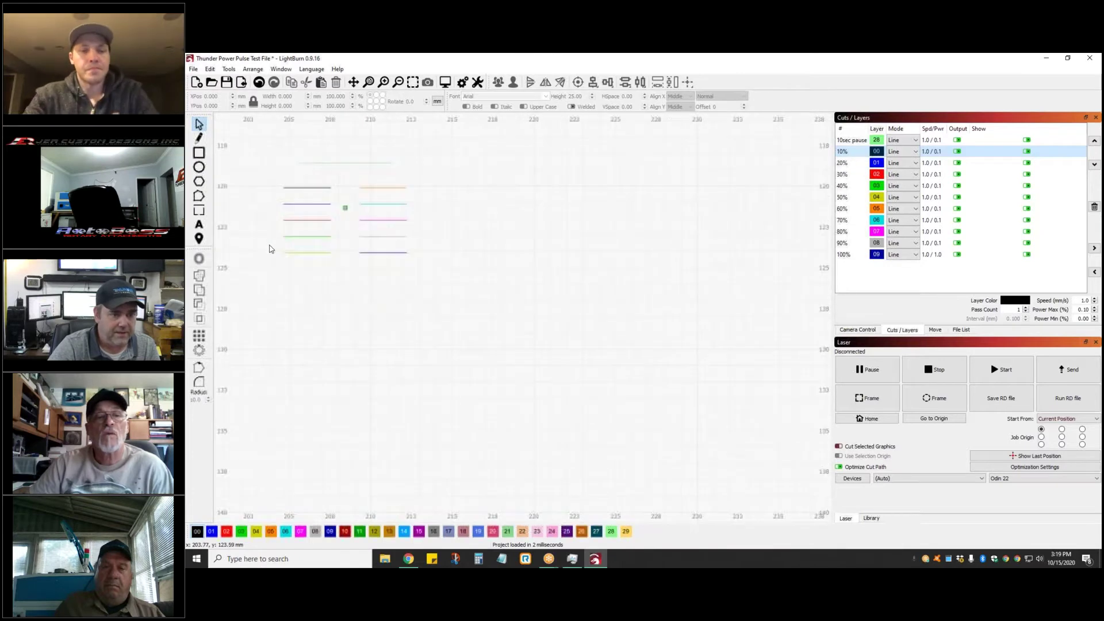
scroll(282, 184, down, 2)
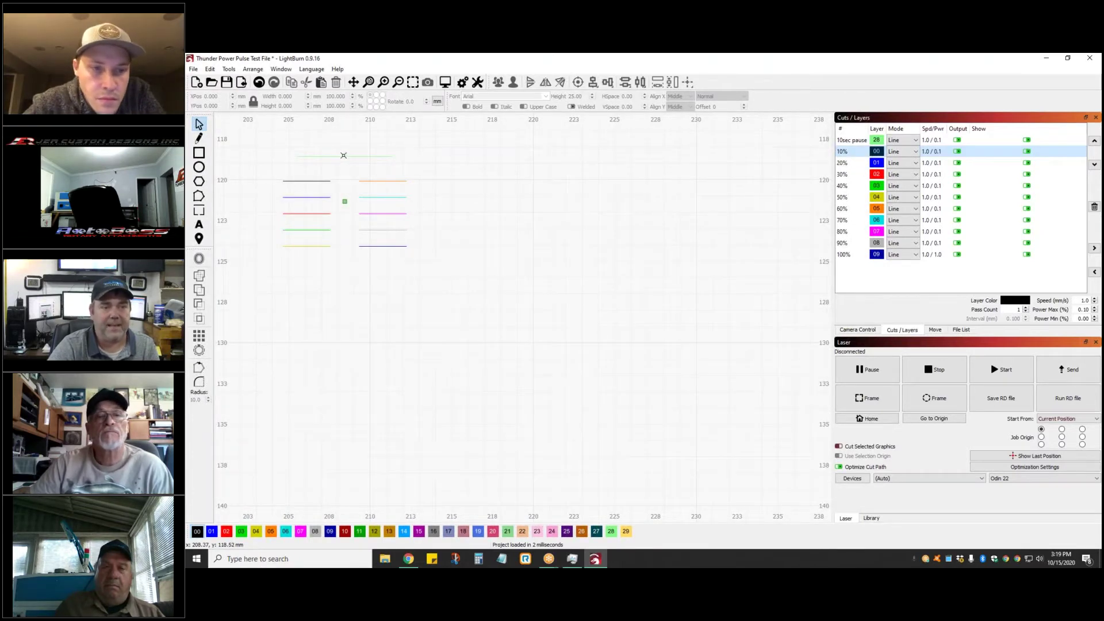
click(342, 156)
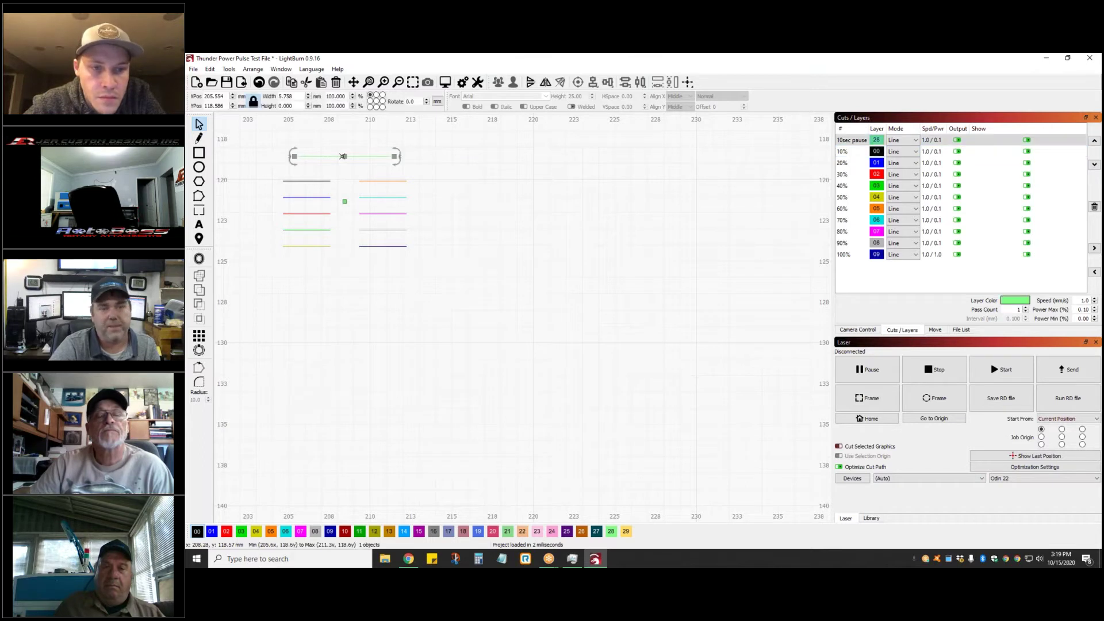
click(284, 181)
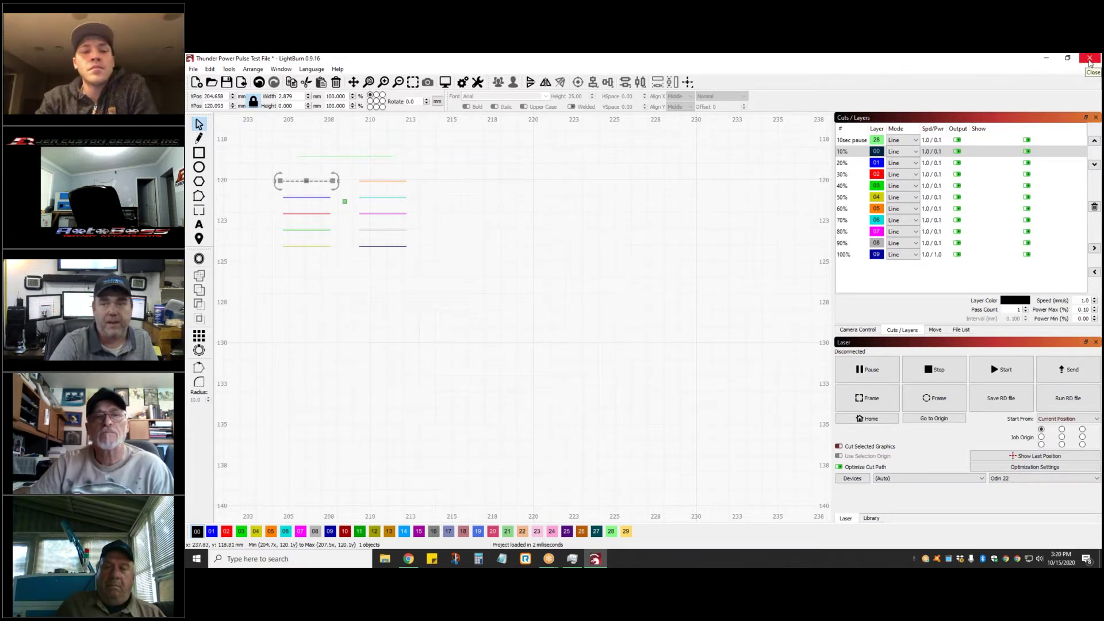
Step: Close the pulse test project in LightBurn without saving and go back to the article's FILE vs PULSE Aggregate Data charts
click(1089, 61)
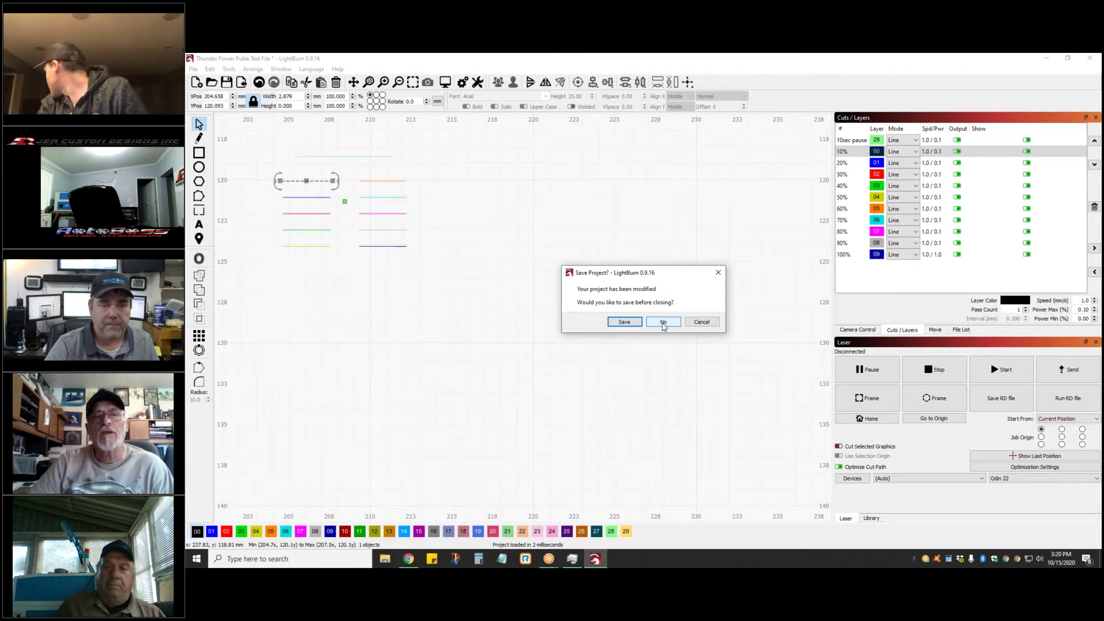
click(663, 323)
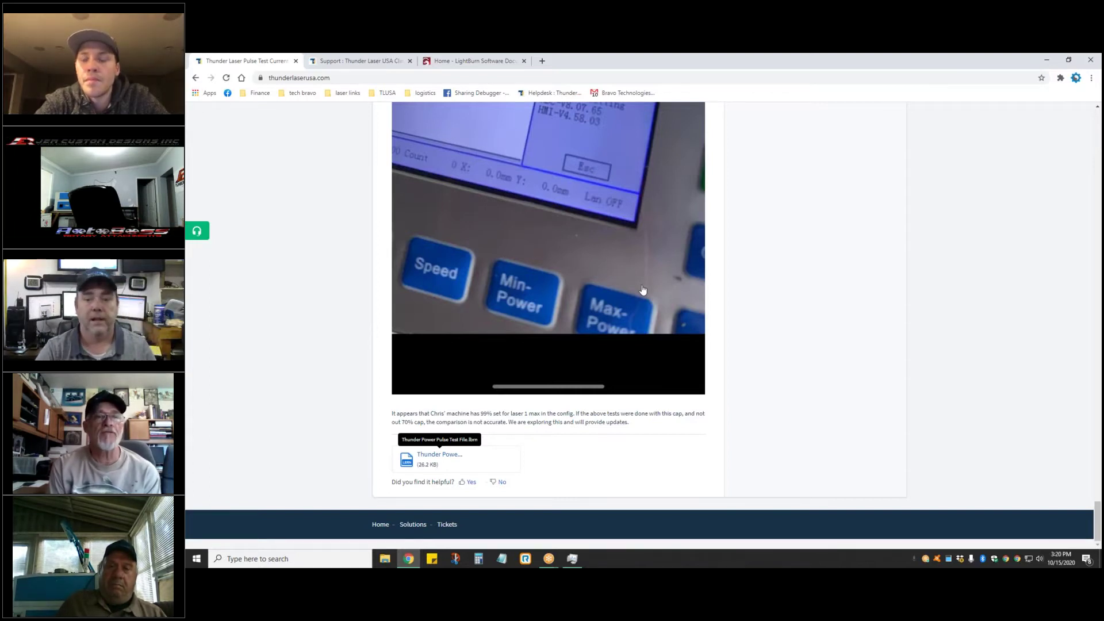
scroll(549, 310, up, 15)
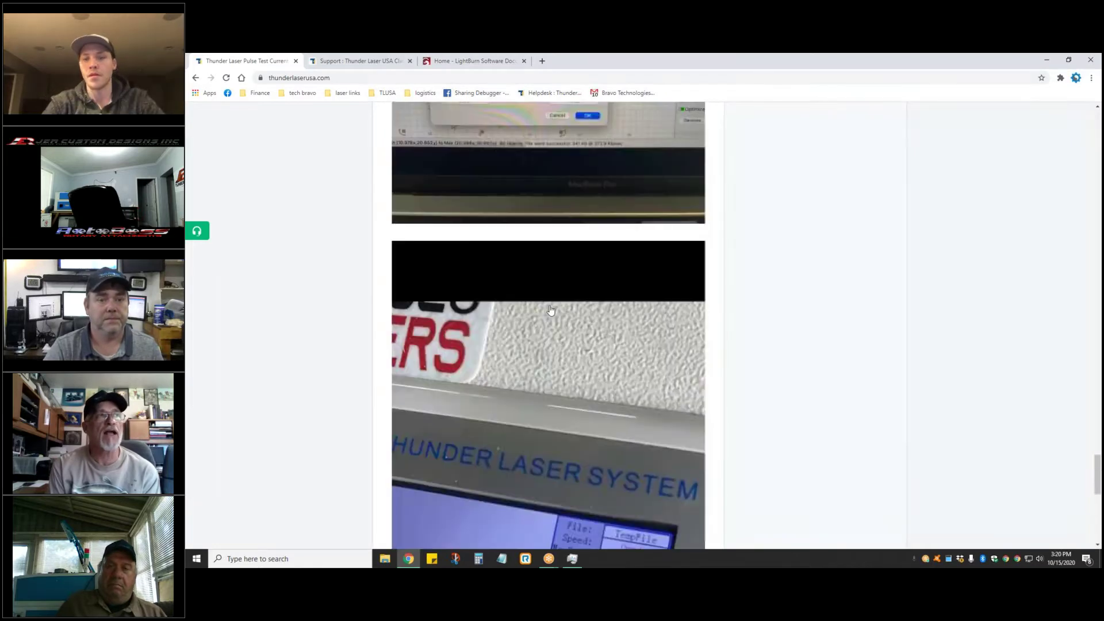
scroll(550, 310, up, 7)
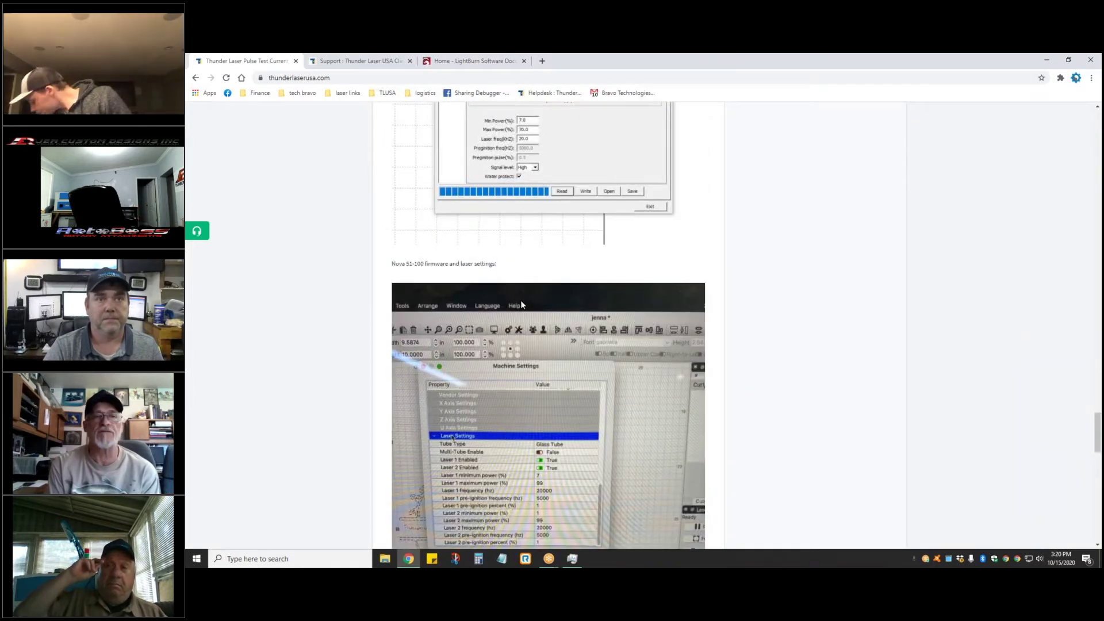
scroll(520, 299, up, 6)
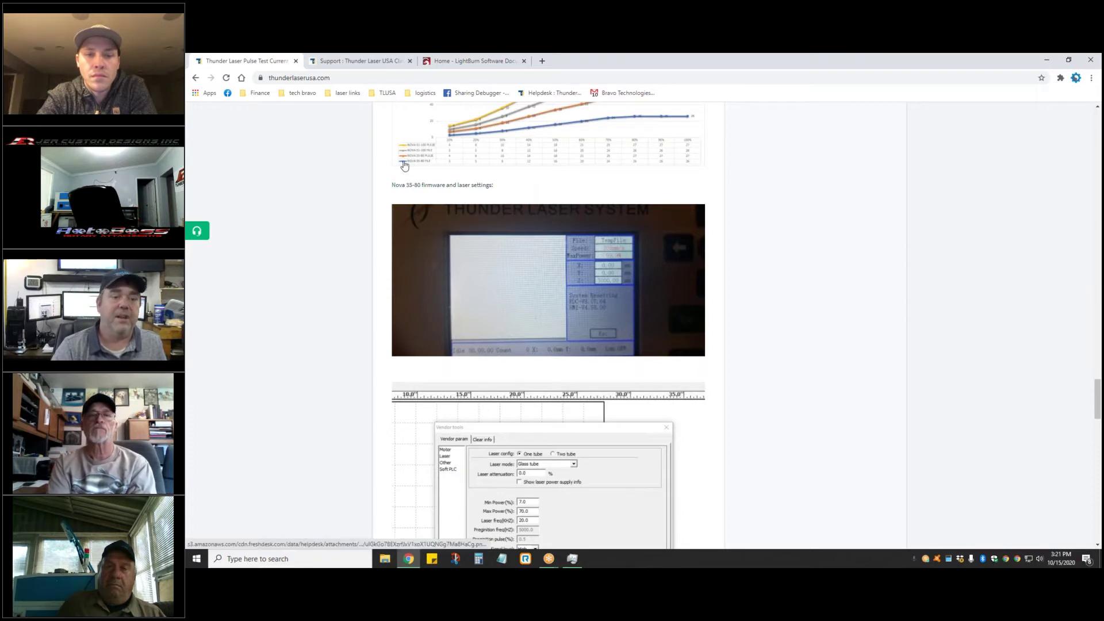
scroll(346, 368, up, 2)
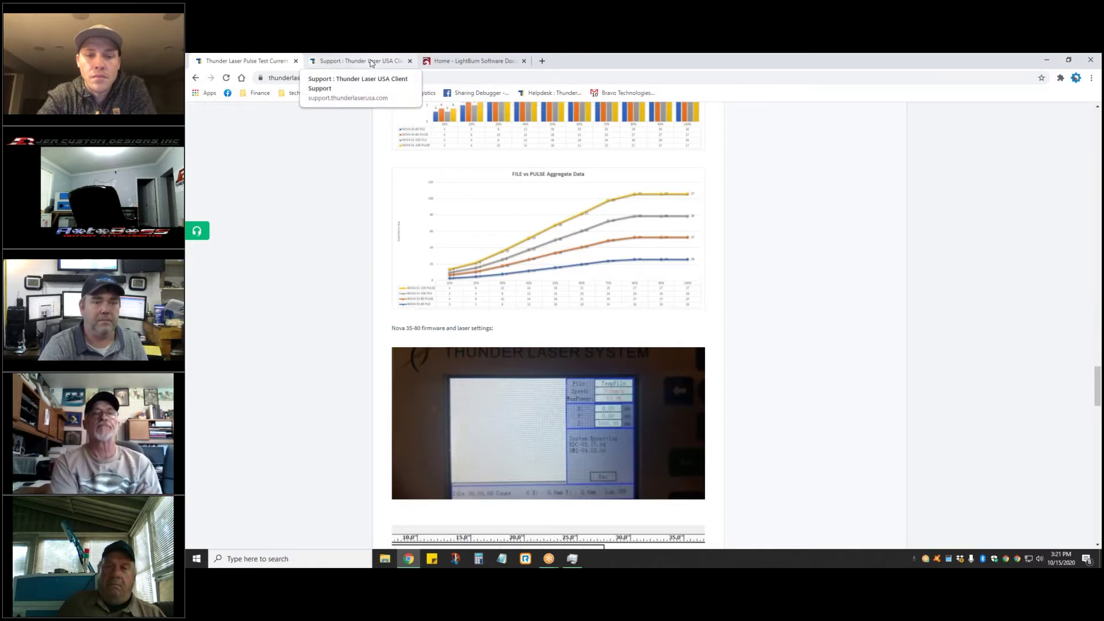
Step: Review the article upward from the aggregate charts through the Thunder Specific Config chart and manual pulse values to its introduction
scroll(286, 352, up, 12)
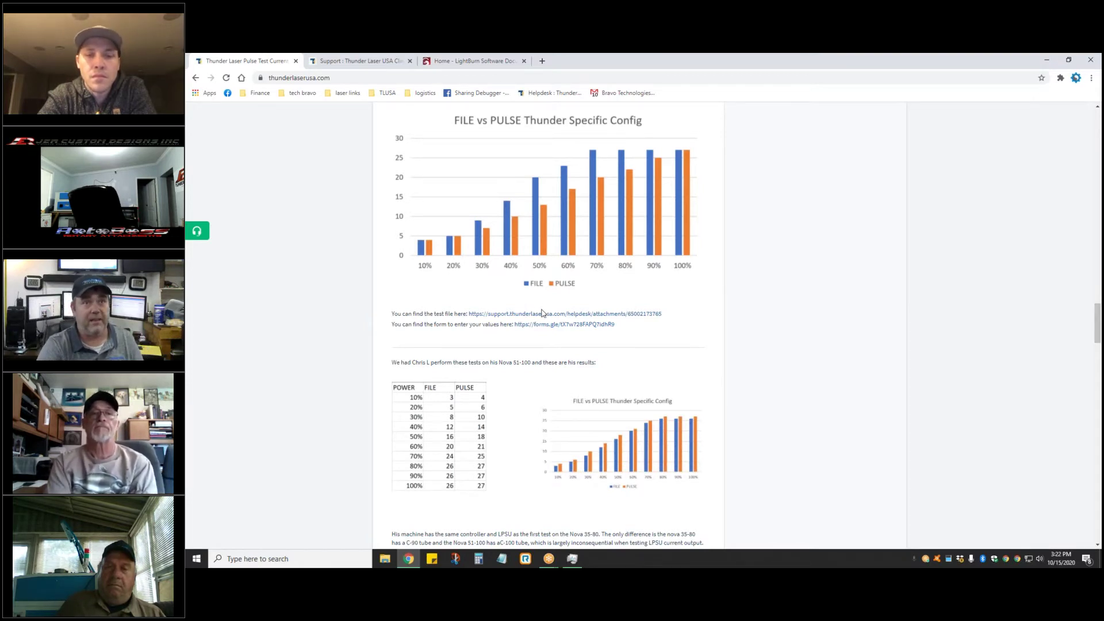
scroll(572, 334, up, 1)
scroll(572, 334, up, 15)
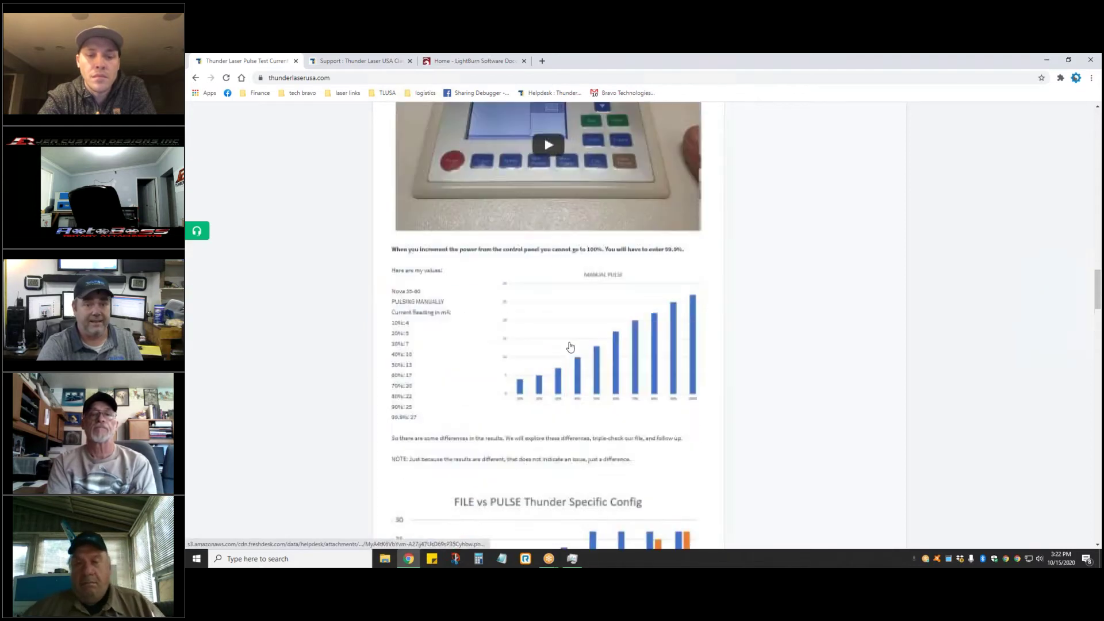
scroll(569, 346, up, 15)
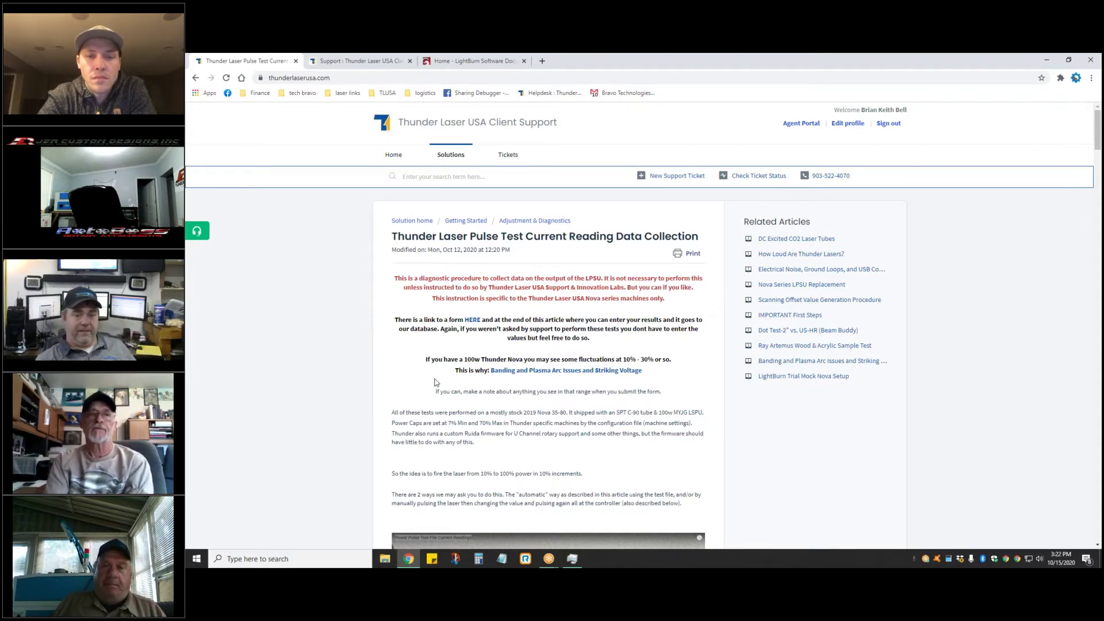
Step: Skim the whole pulse test article down to the Nova 51-100 firmware and laser settings and return to its title
scroll(435, 382, down, 12)
scroll(547, 326, down, 18)
scroll(447, 379, down, 17)
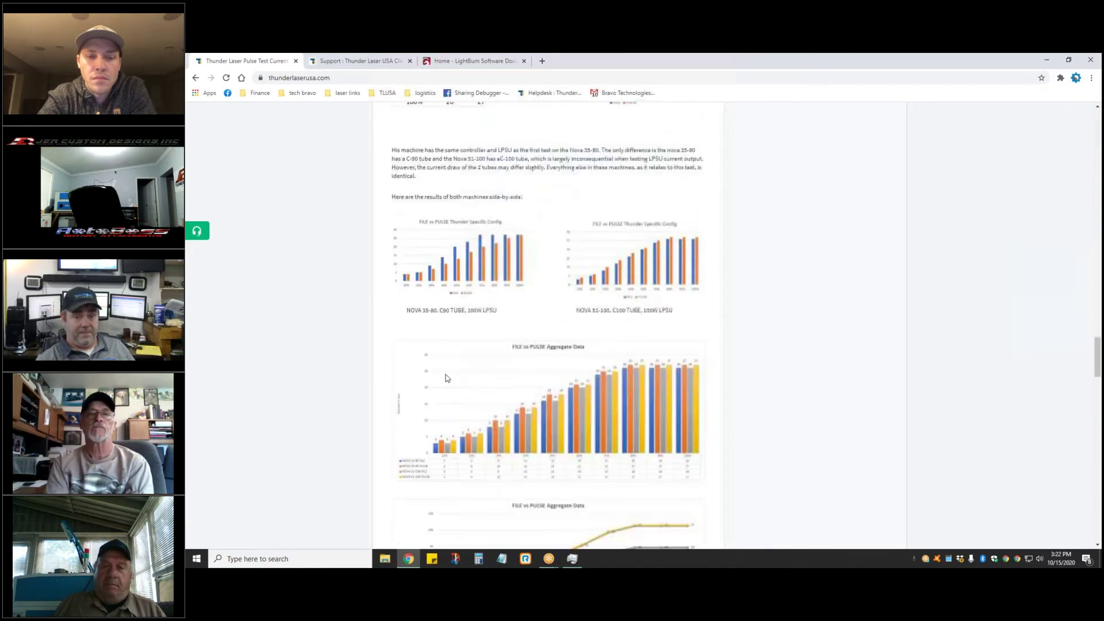
scroll(447, 378, down, 20)
scroll(479, 378, down, 8)
scroll(478, 375, up, 13)
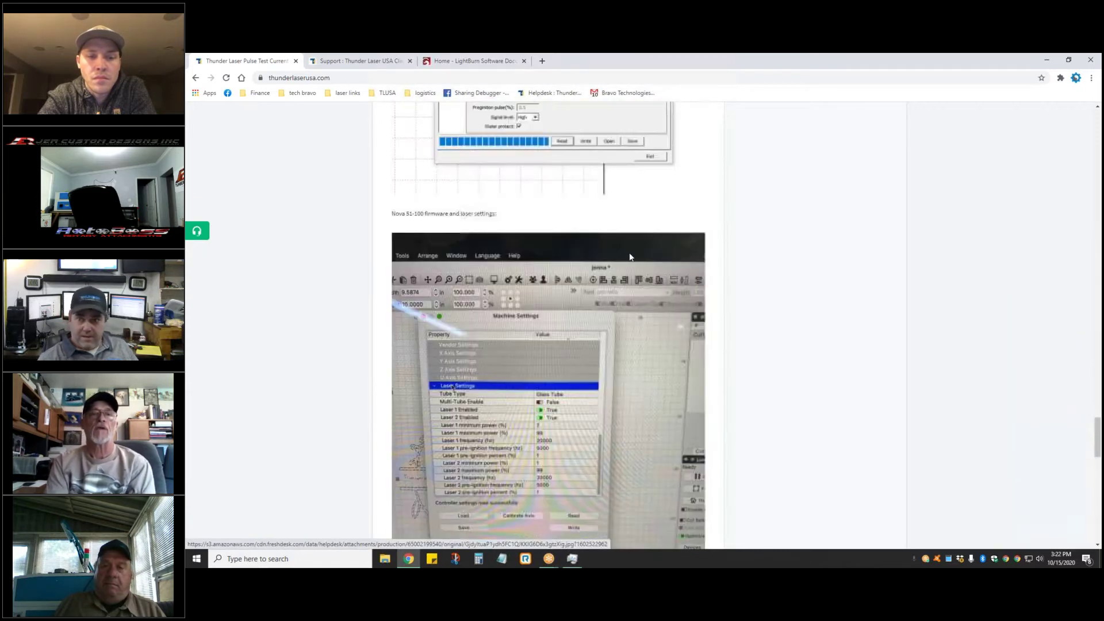
scroll(629, 257, up, 20)
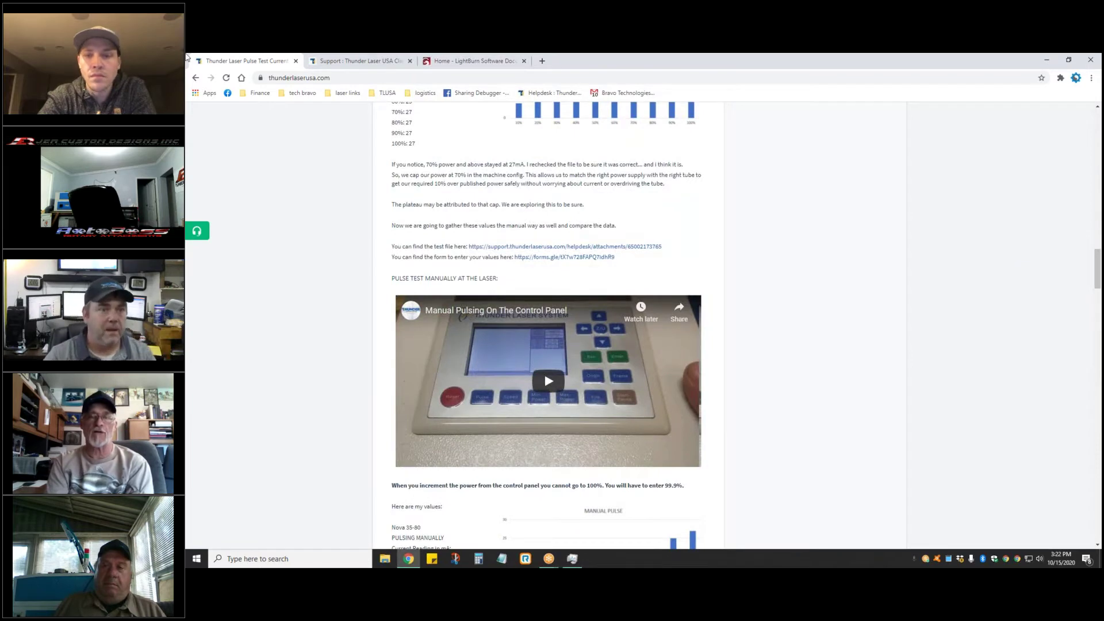
scroll(730, 243, up, 15)
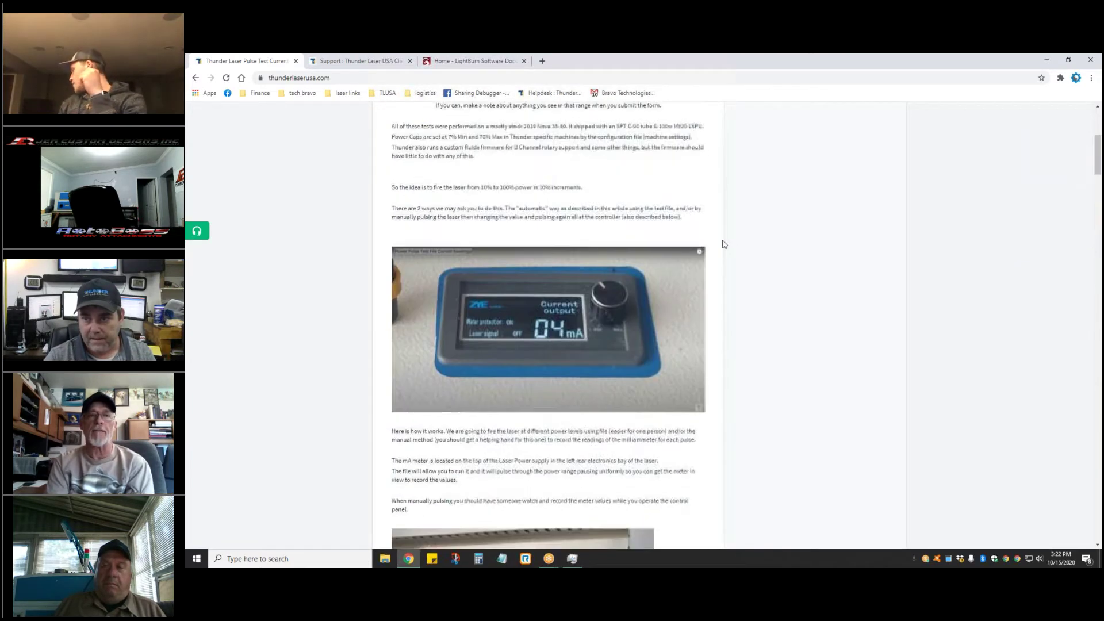
scroll(723, 244, up, 5)
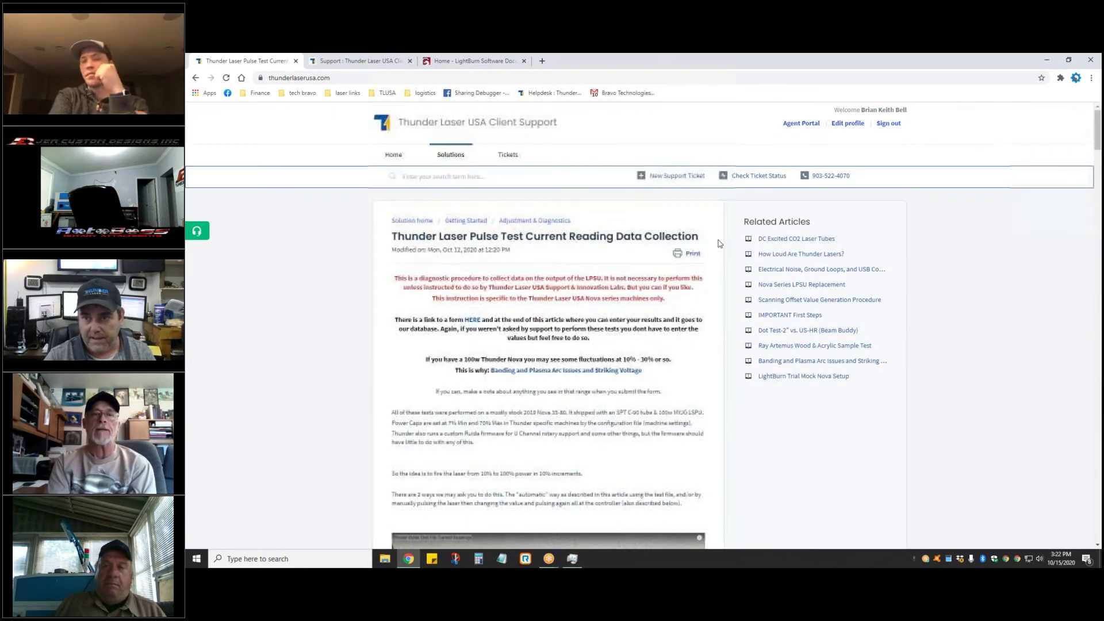
Step: Search the support site for "first", open the IMPORTANT First Steps article and read through its numbered steps
click(458, 181)
text(fo)
text(rst)
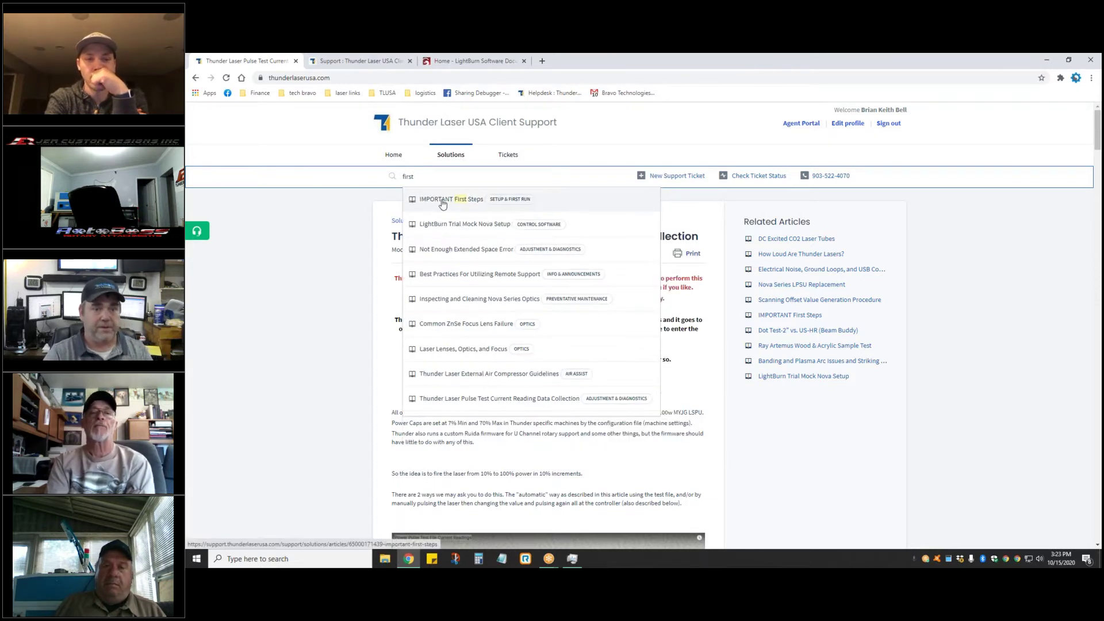
click(442, 204)
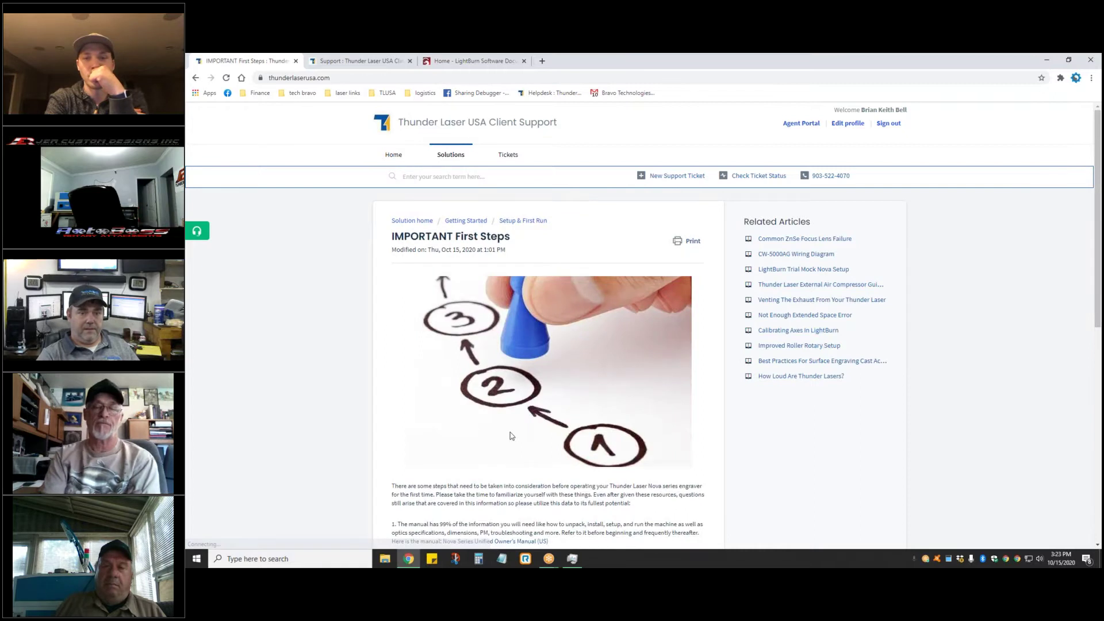
scroll(498, 441, down, 3)
scroll(498, 441, down, 5)
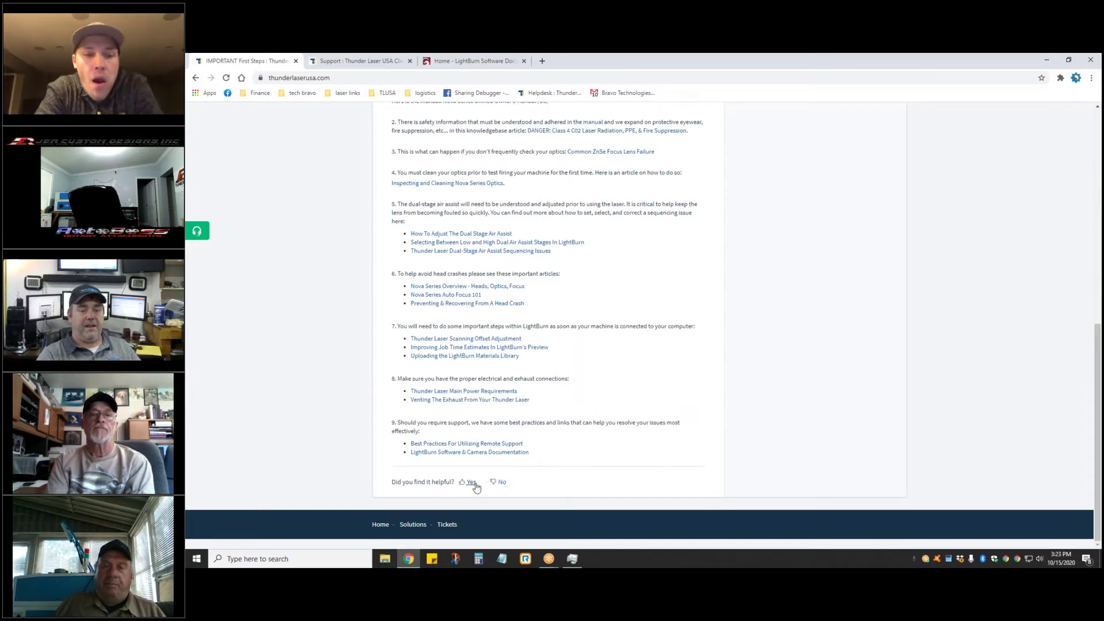
Step: Mark the article as not helpful to show its feedback options and comment field, and return to the article's beginning
click(502, 486)
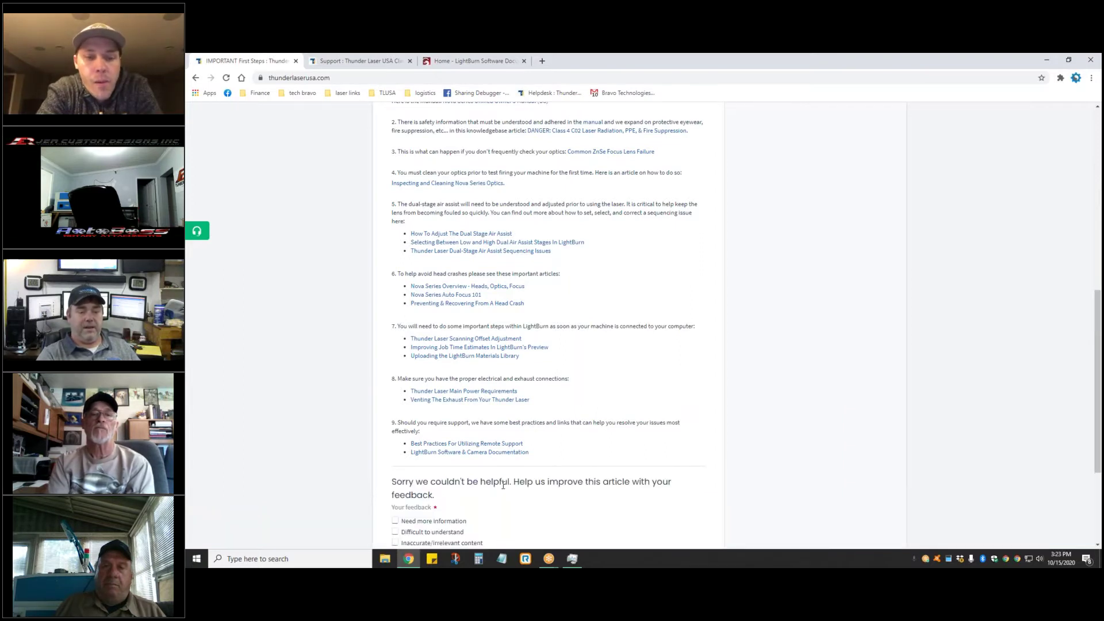
scroll(495, 474, down, 3)
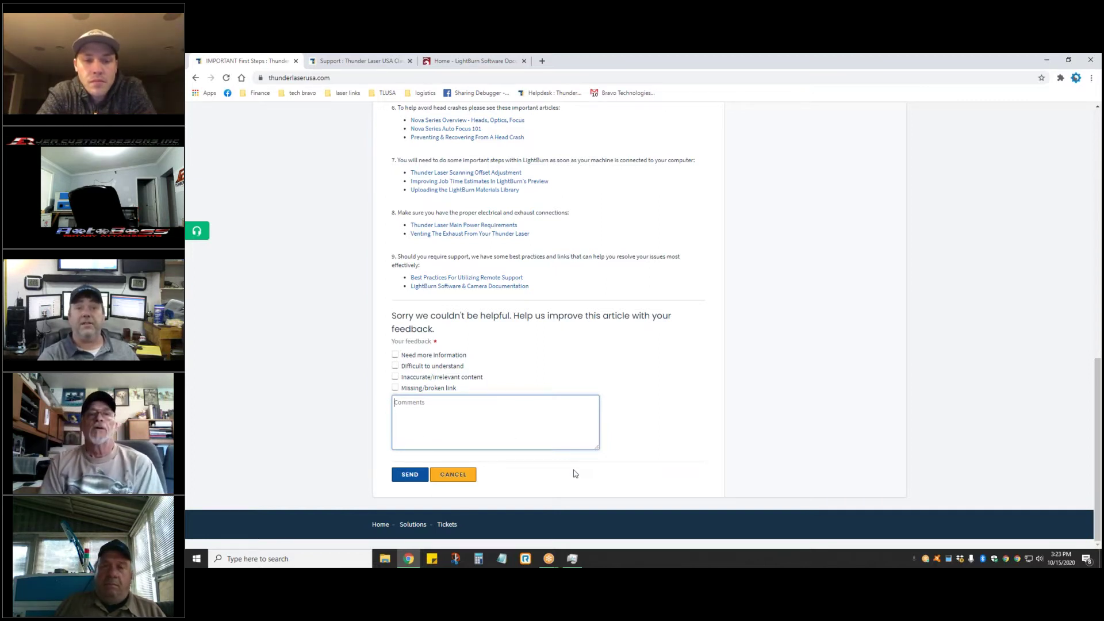
scroll(577, 468, up, 4)
scroll(575, 473, up, 6)
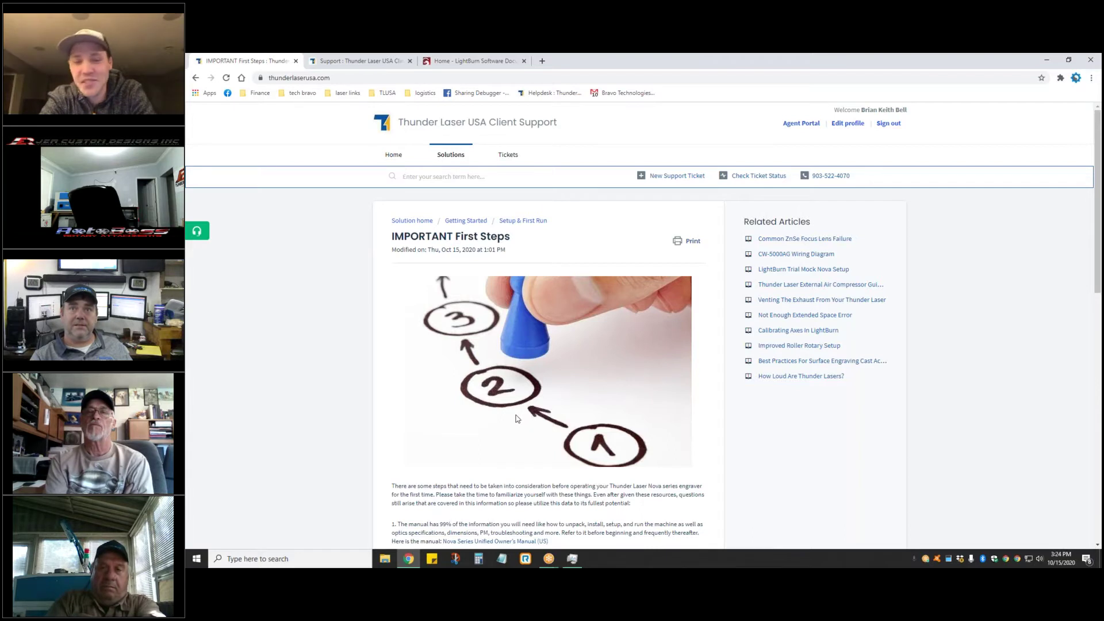
Step: Open the IMPORTANT First Steps article in the helpdesk editor, copy its link and paste it into the Facebook Sharing Debugger
click(198, 230)
click(239, 261)
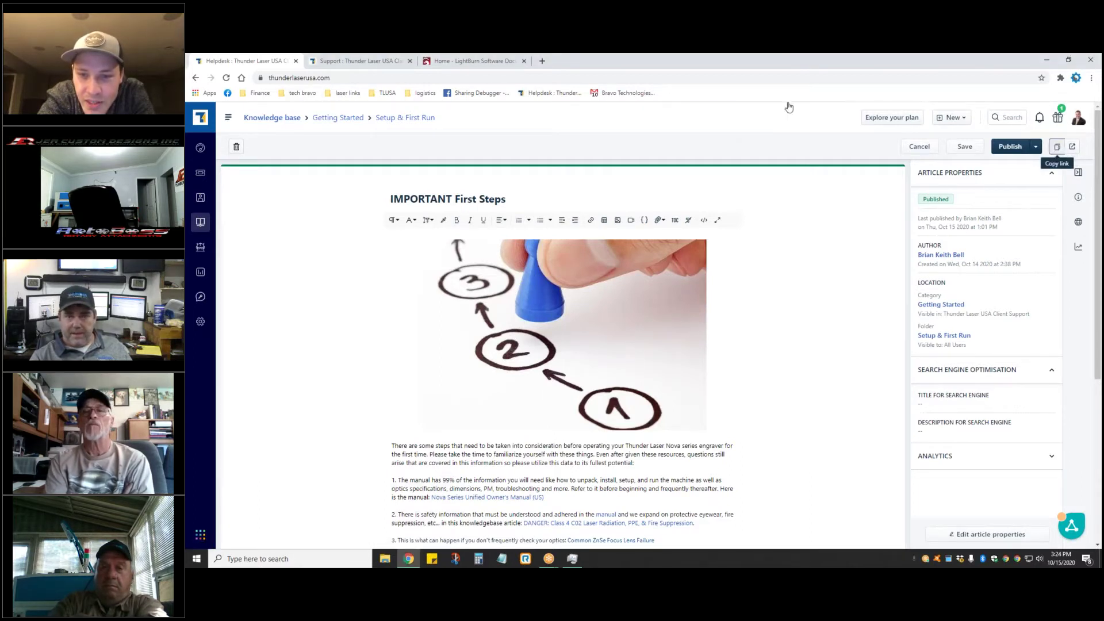
click(477, 93)
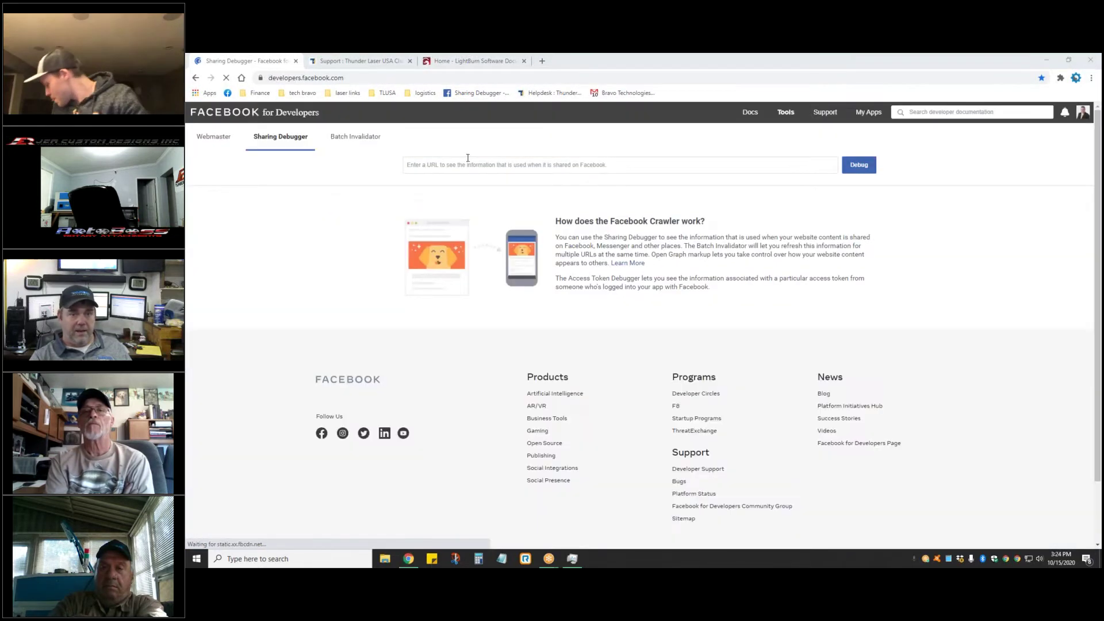
right_click(464, 159)
click(514, 240)
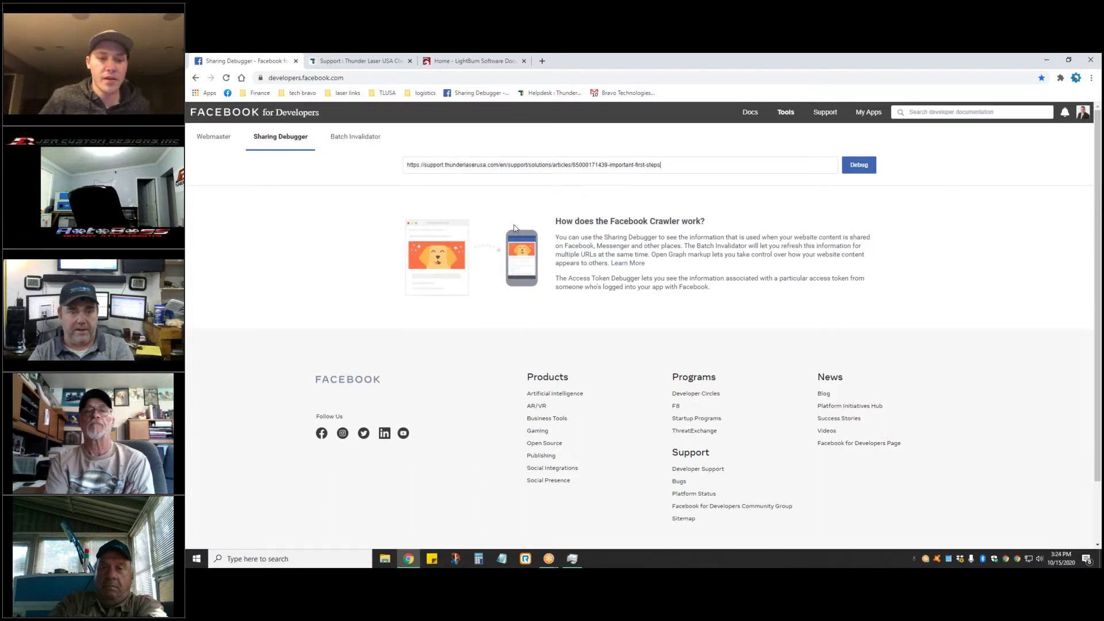
Step: Debug the article's URL, fetch new information for it and examine the scrape details and link preview
key(Return)
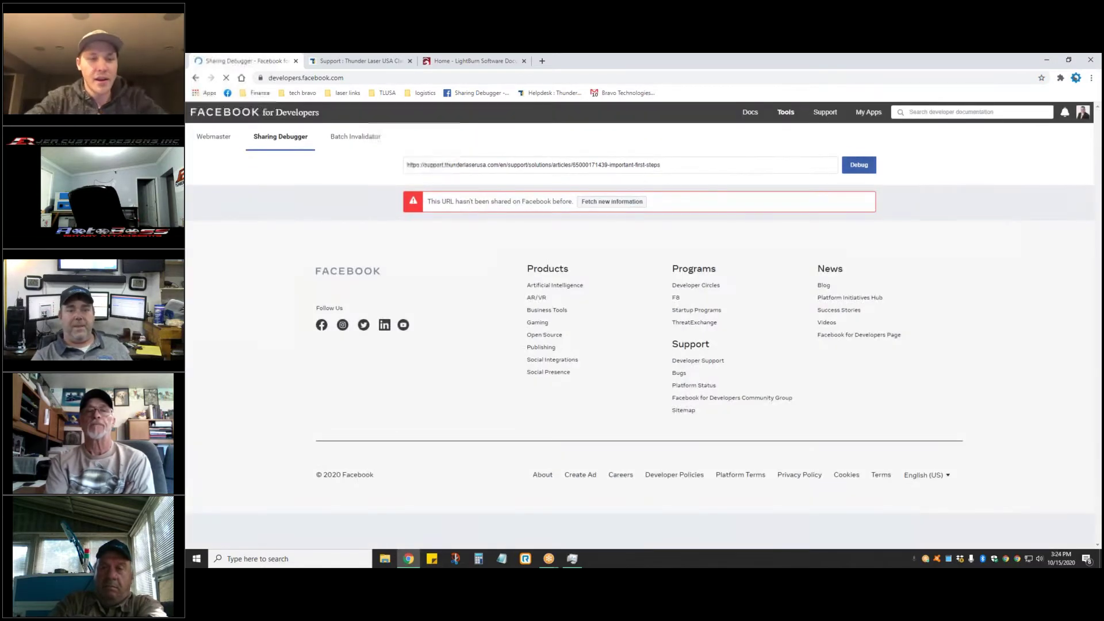
click(630, 204)
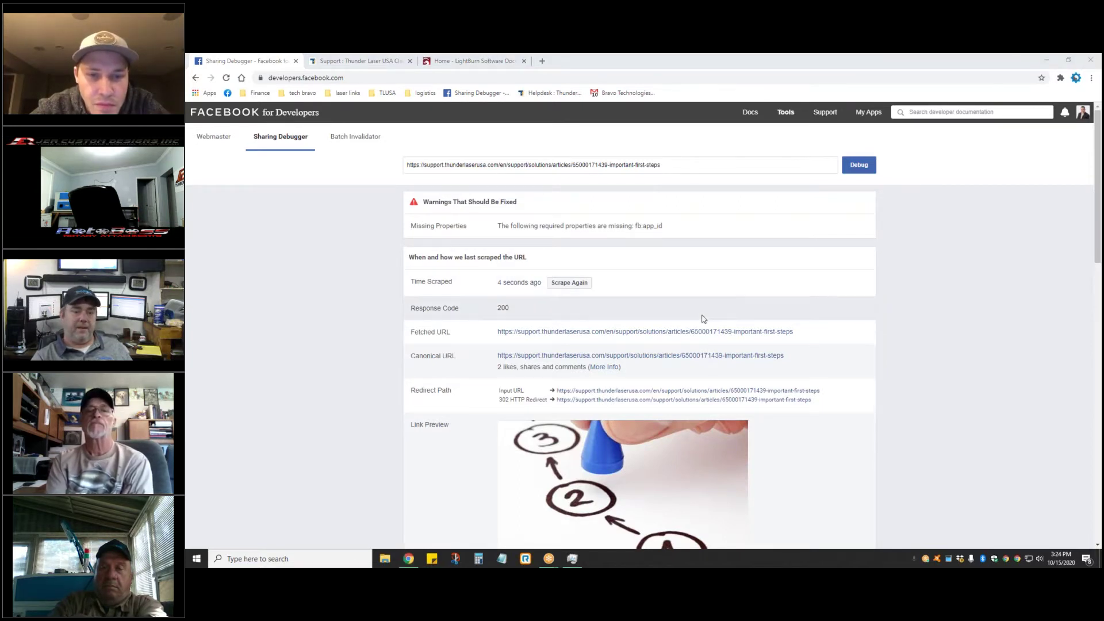
scroll(690, 317, down, 3)
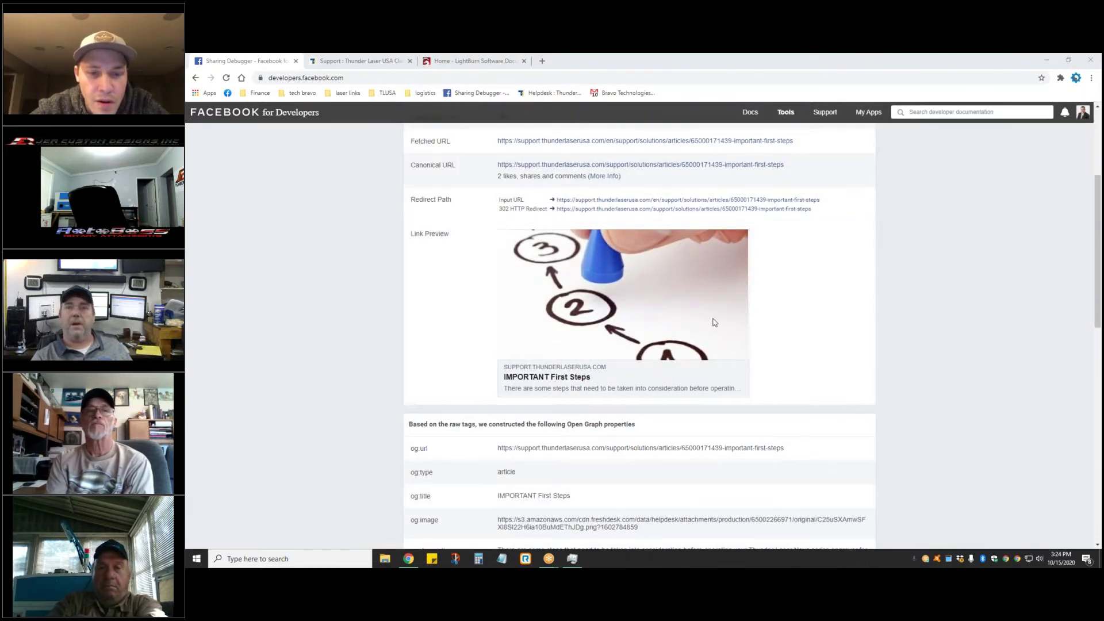
scroll(600, 306, up, 3)
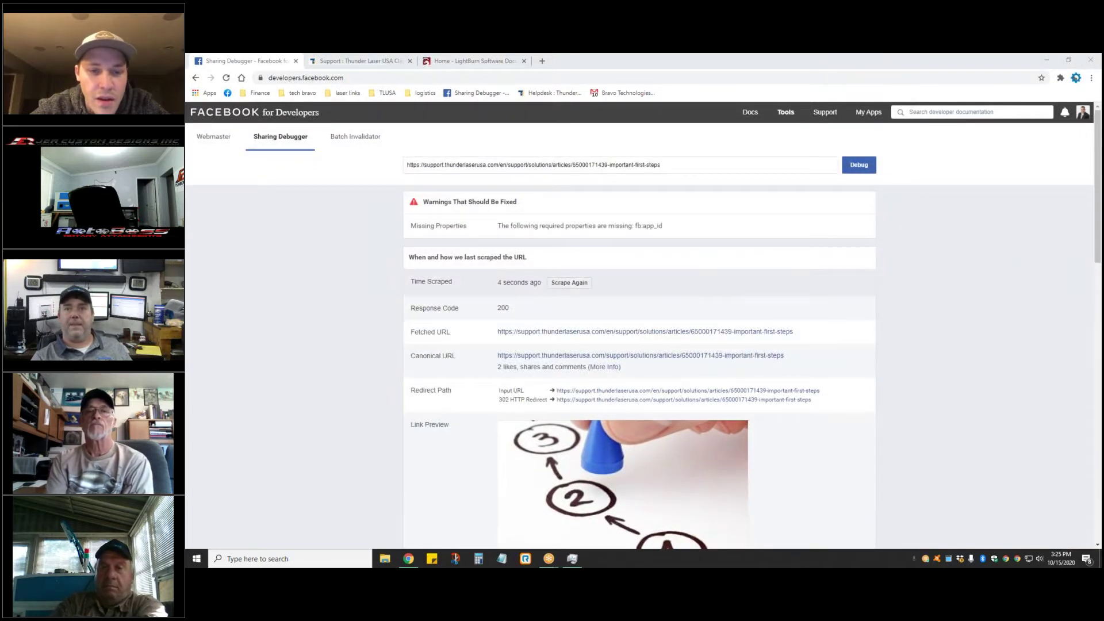
scroll(606, 363, down, 2)
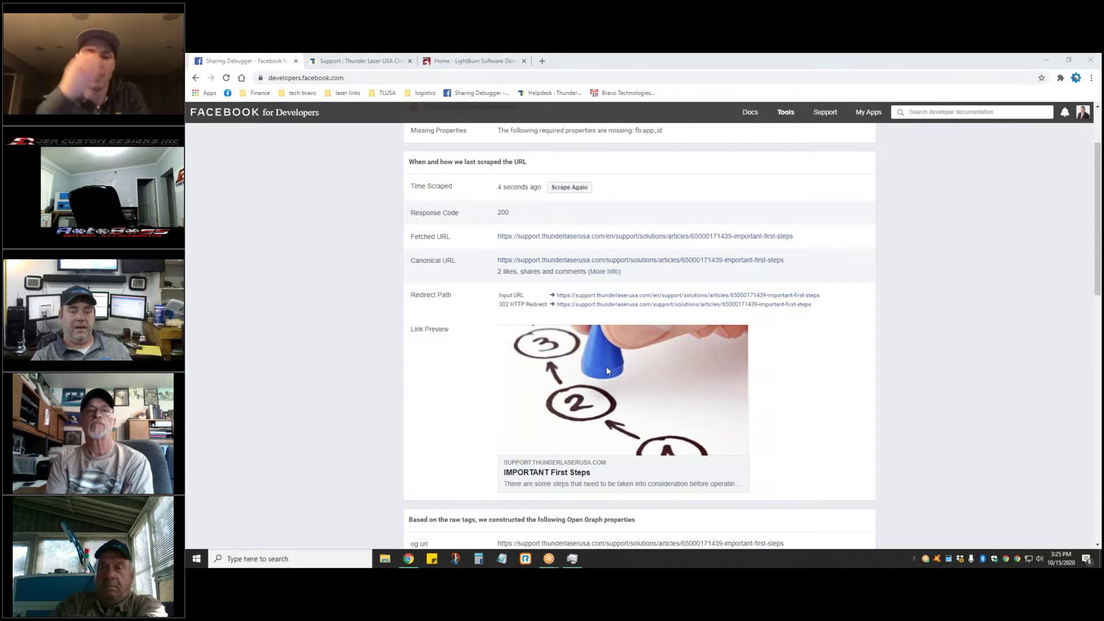
scroll(606, 367, down, 2)
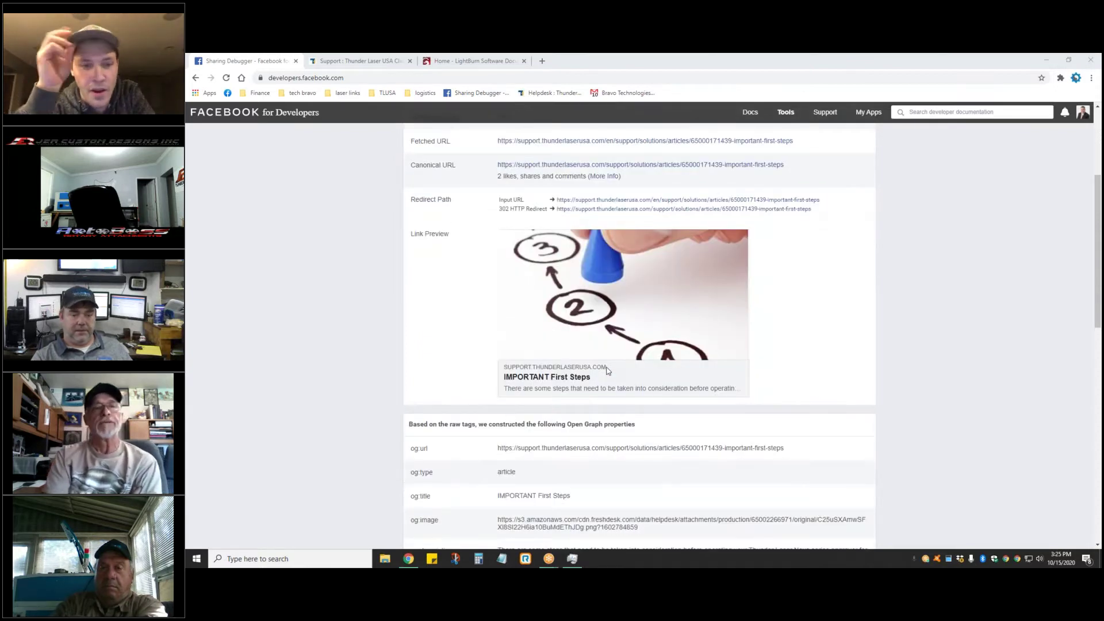